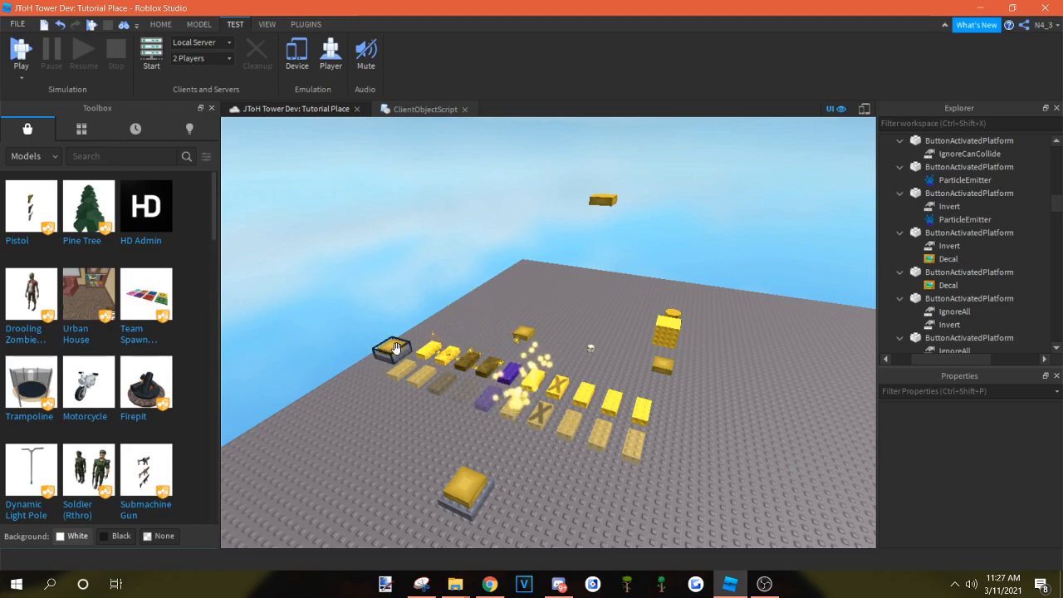
scroll(478, 371, "up", 6)
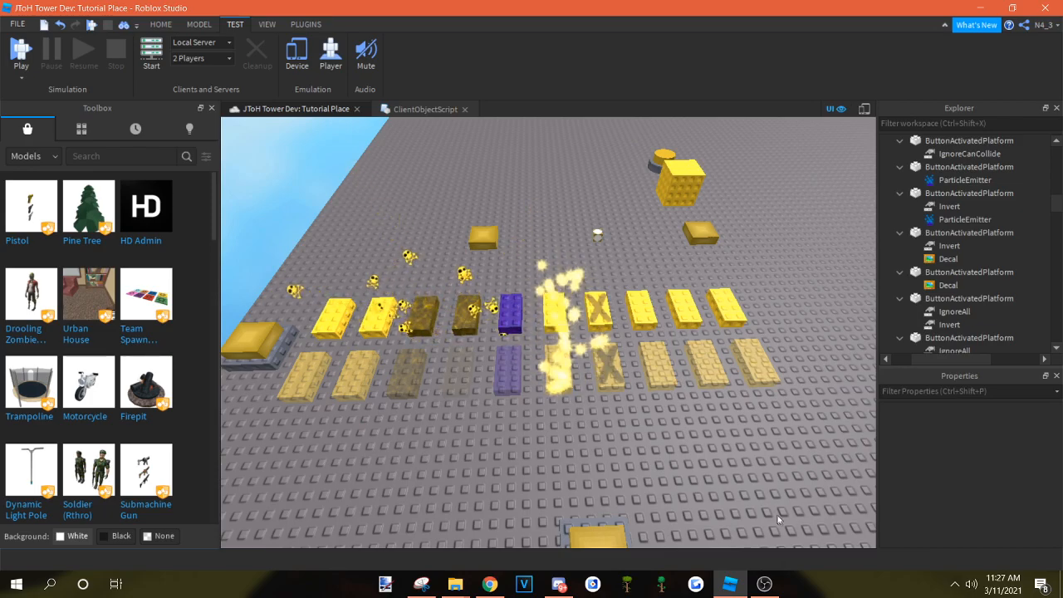
scroll(773, 513, "down", 10)
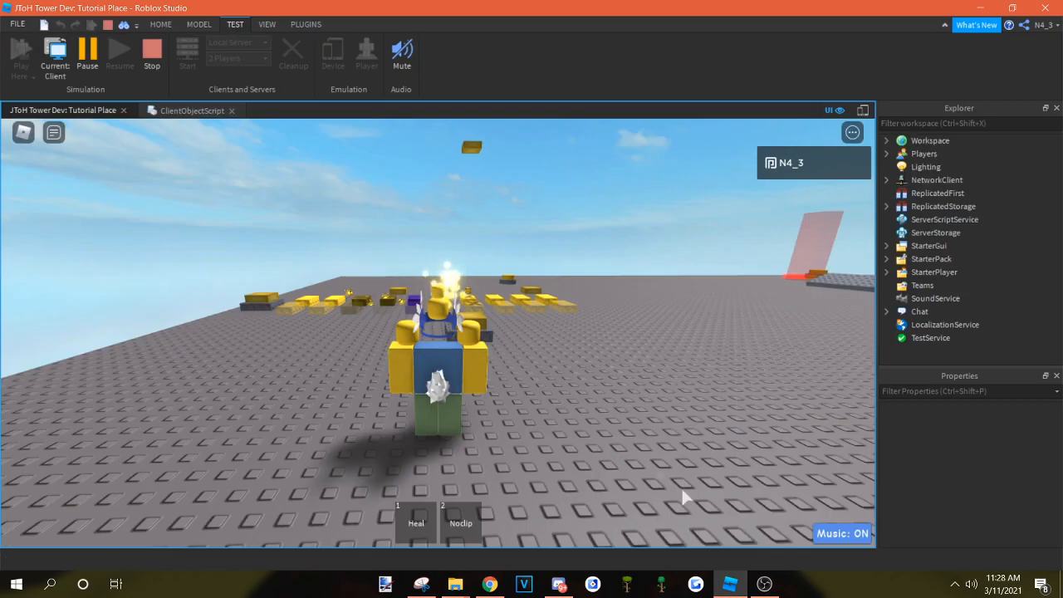
Turn the music off in the play test and walk the character up to the two rows of button-activated platforms
left_click(824, 541)
right_click_drag(423, 295, 423, 374)
key("w")
key("a")
key("w")
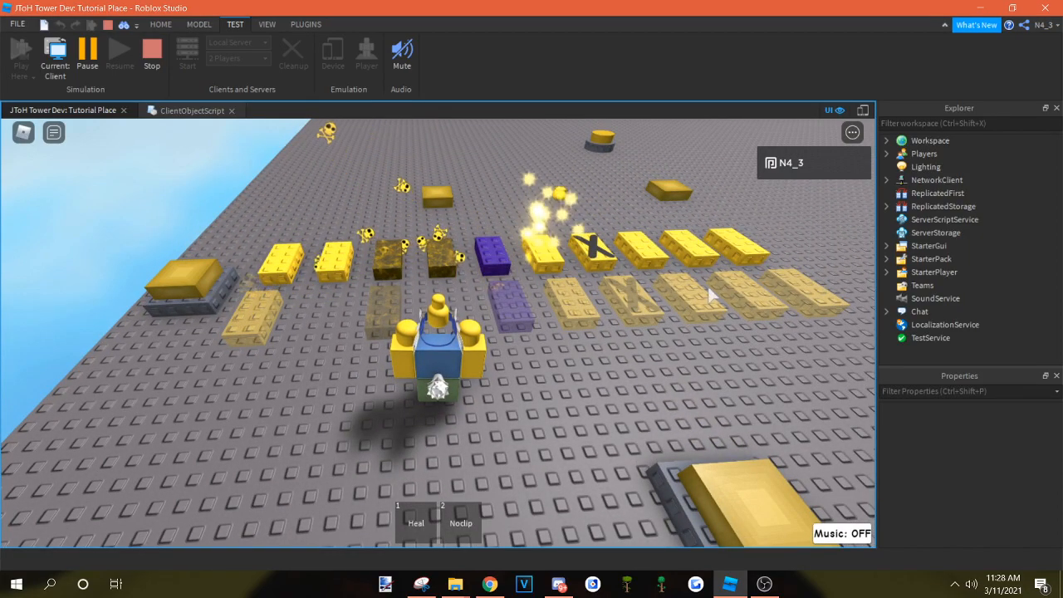
Walk the character across both platform rows to the side with the solid platforms and face back toward the rows
right_click_drag(367, 314, 519, 314)
key("a")
key("w")
right_click_drag(453, 382, 603, 382)
key("s")
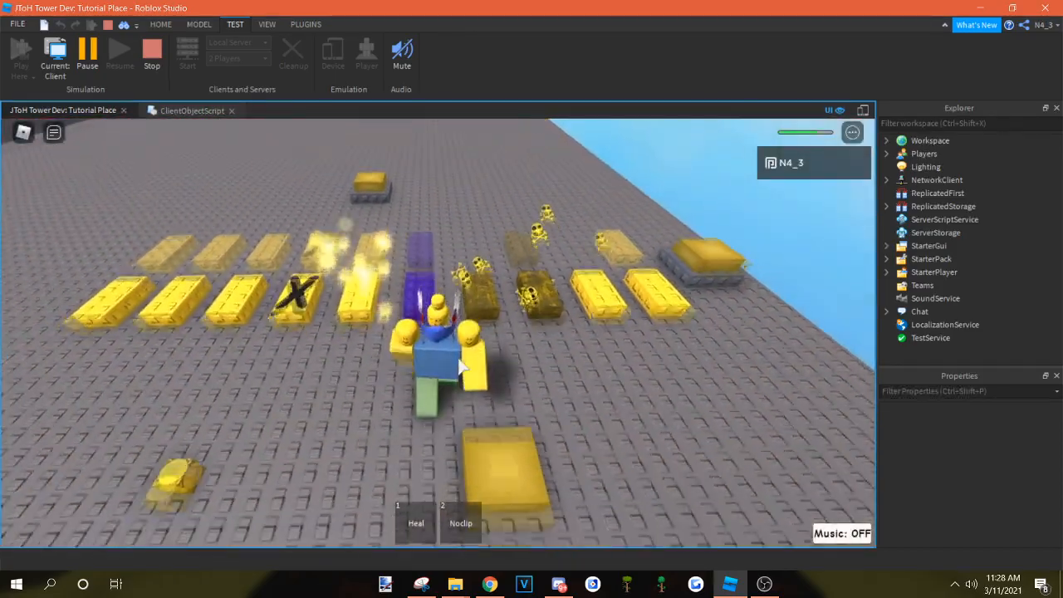
Run the character over the solid platform row, from the yellow platforms beside the square button to the row's opposite end
key("w")
key("d")
right_click_drag(525, 299, 524, 358)
key("w")
key("s")
key("w")
key("a")
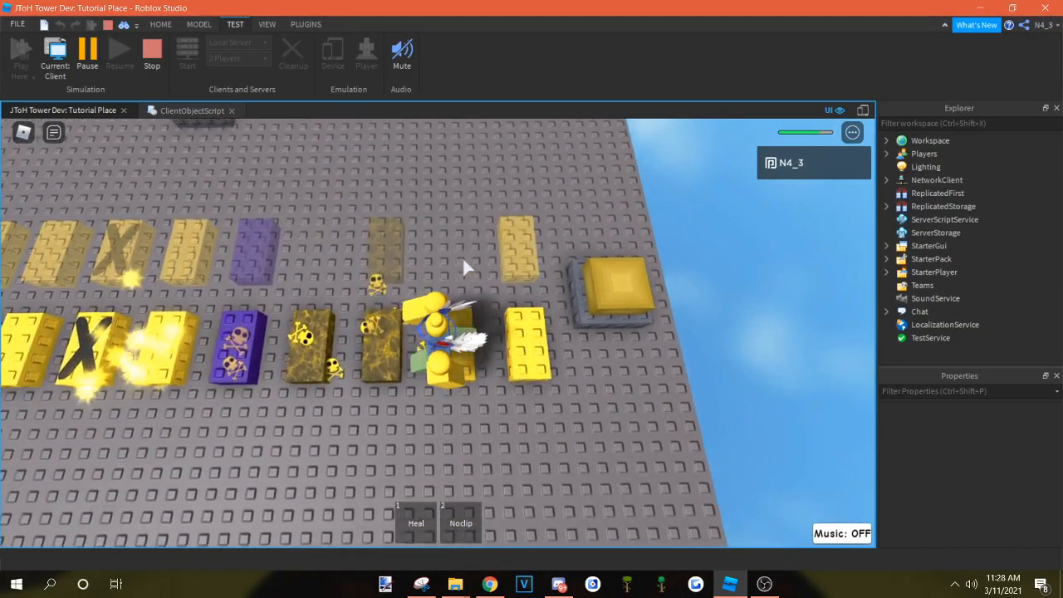
key("a")
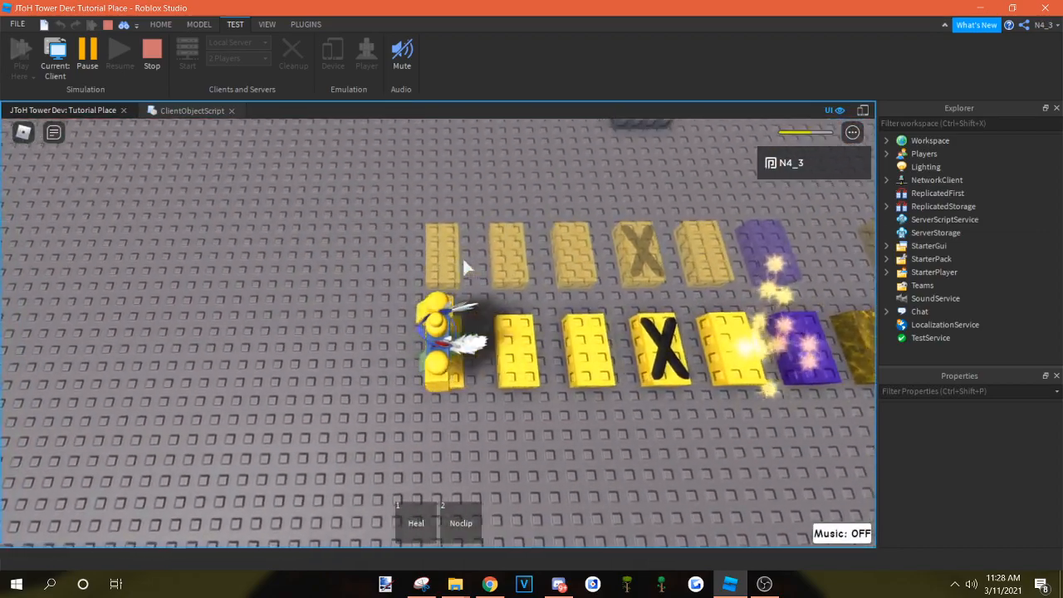
Return to the square-button end and run the character through the transparent platform row to its opposite end
key("d")
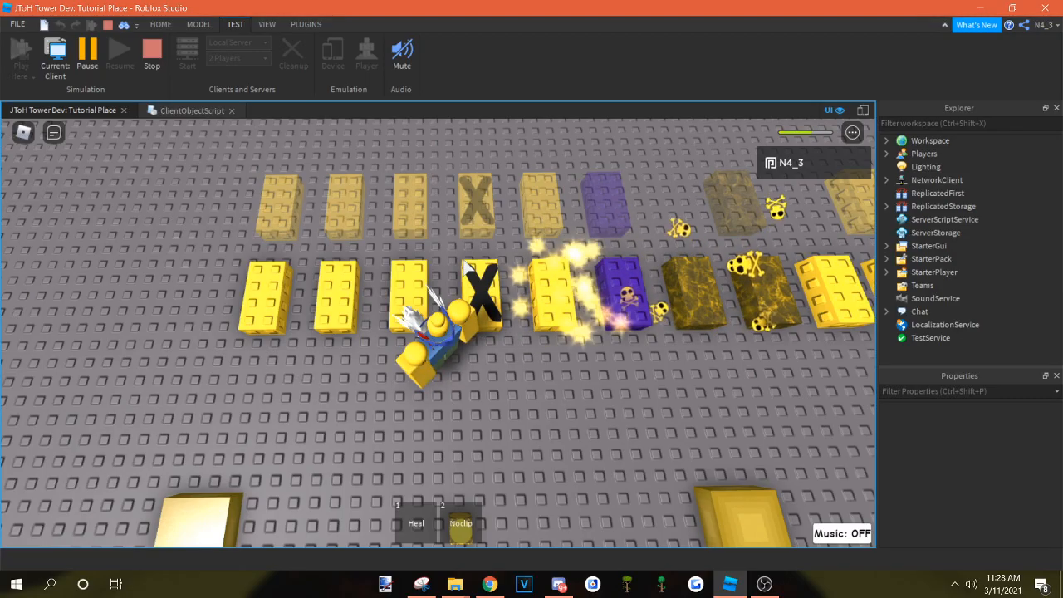
key("d")
key("d")
key("w")
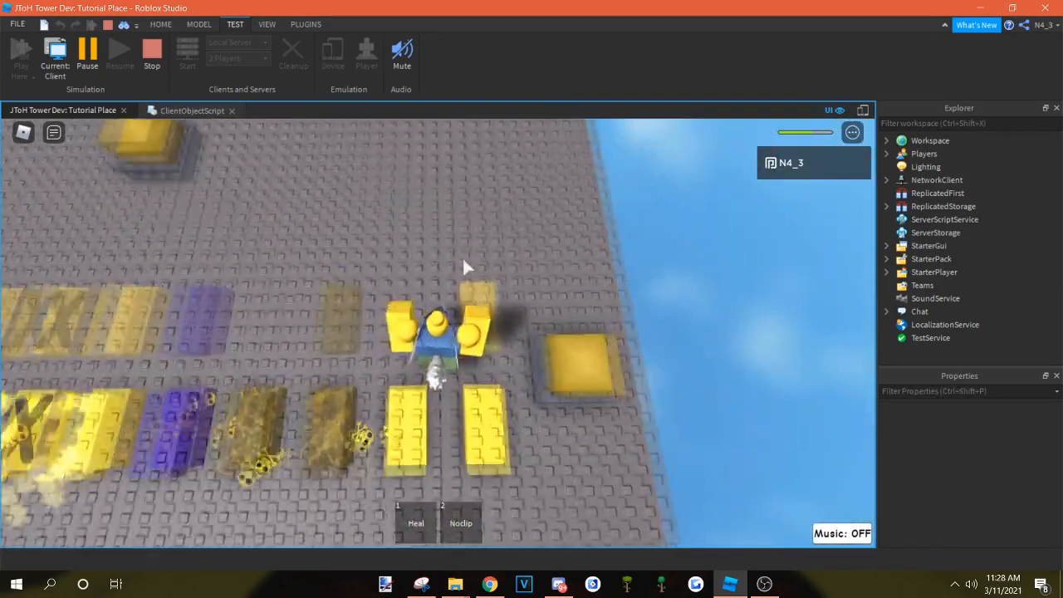
key("a")
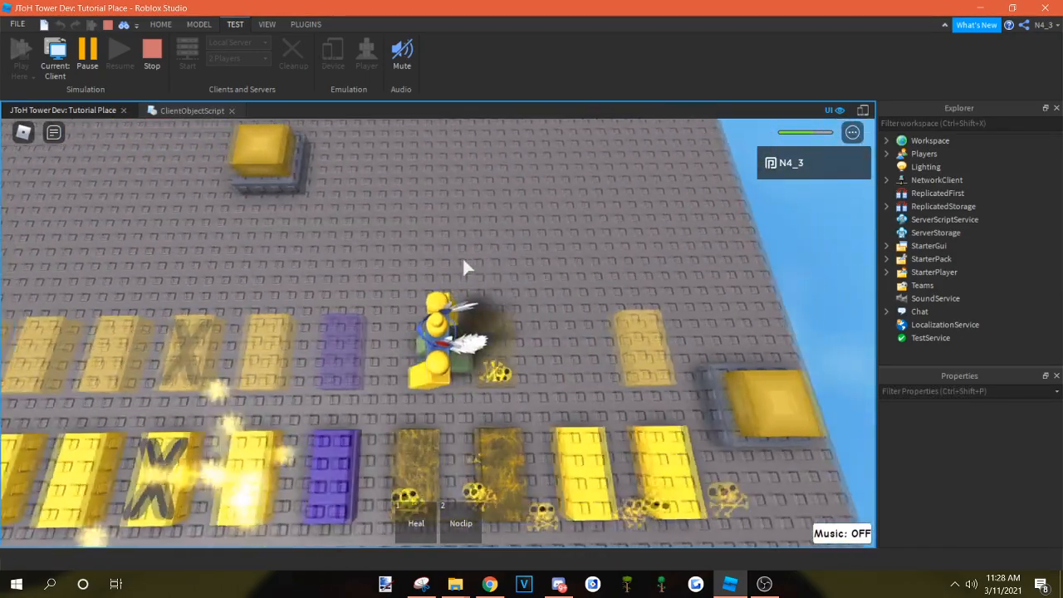
key("a")
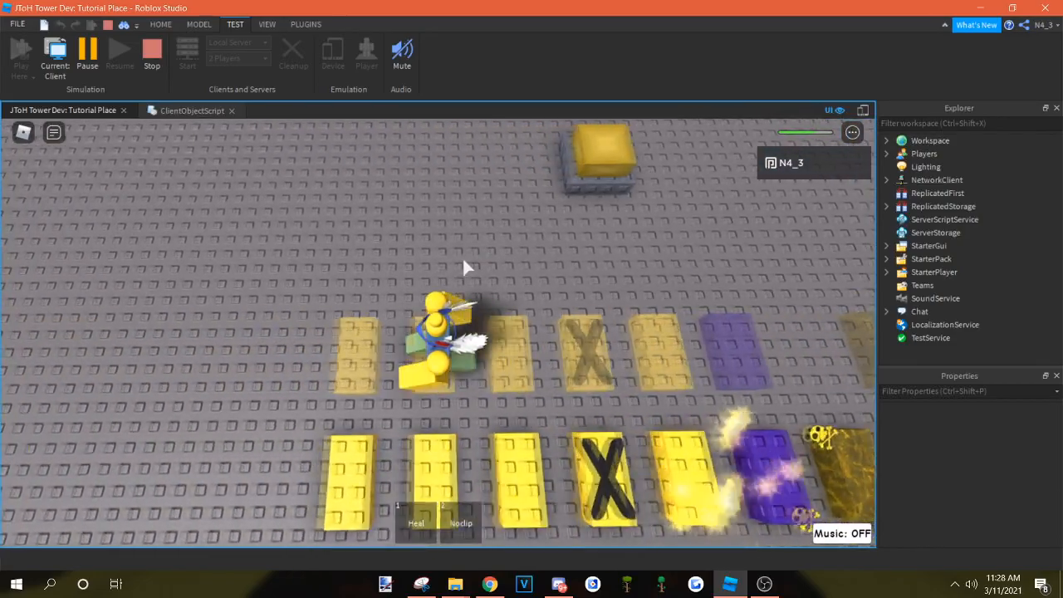
key("d")
right_click_drag(463, 259, 463, 260)
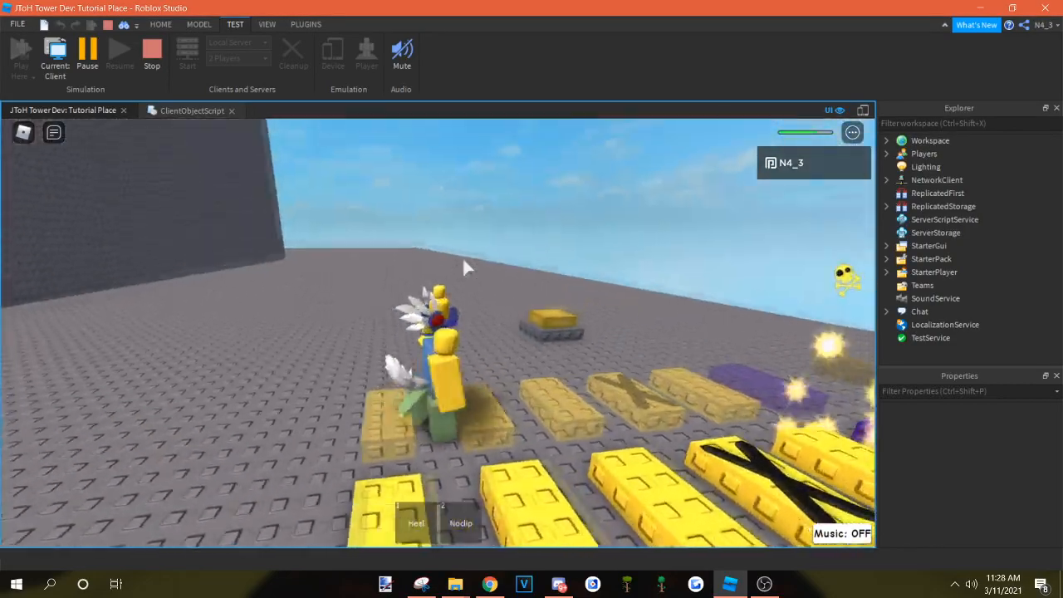
Lock the camera behind the character and walk past the front of the solid row to the square-button end
key("shift")
key("d")
key("s")
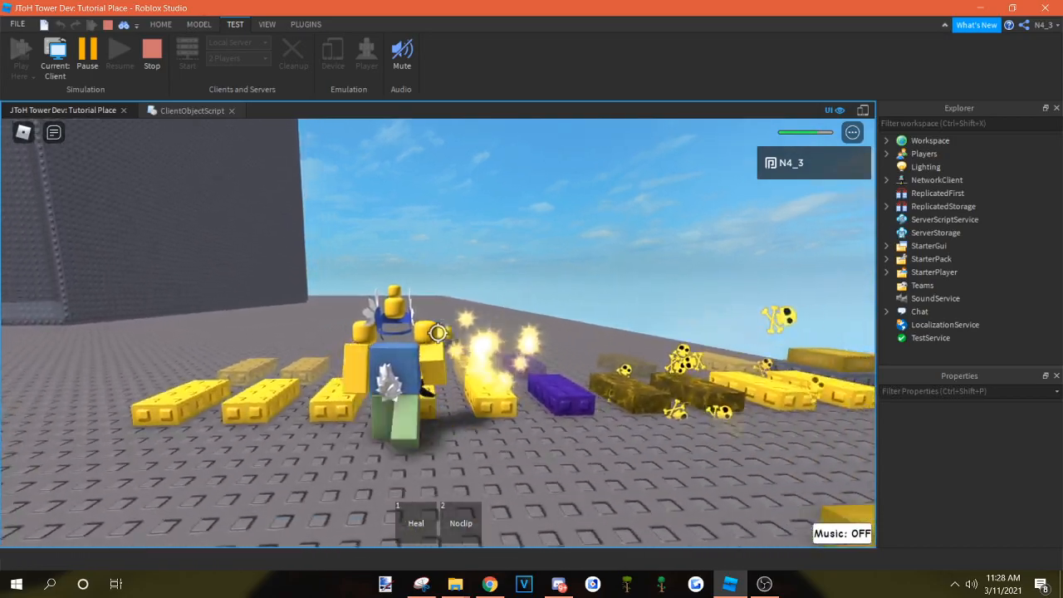
key("d")
key("s")
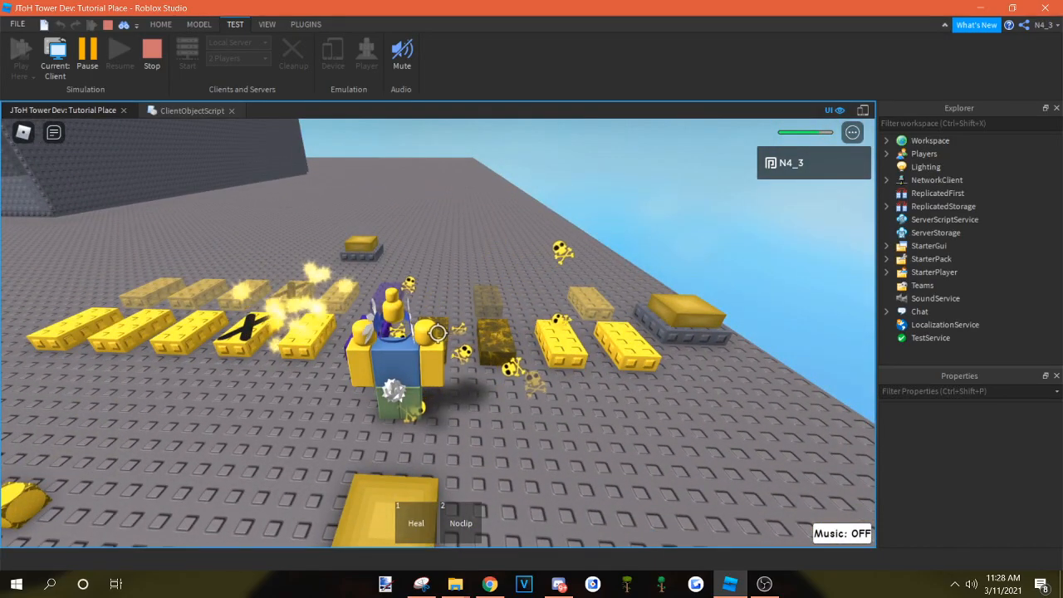
key("d")
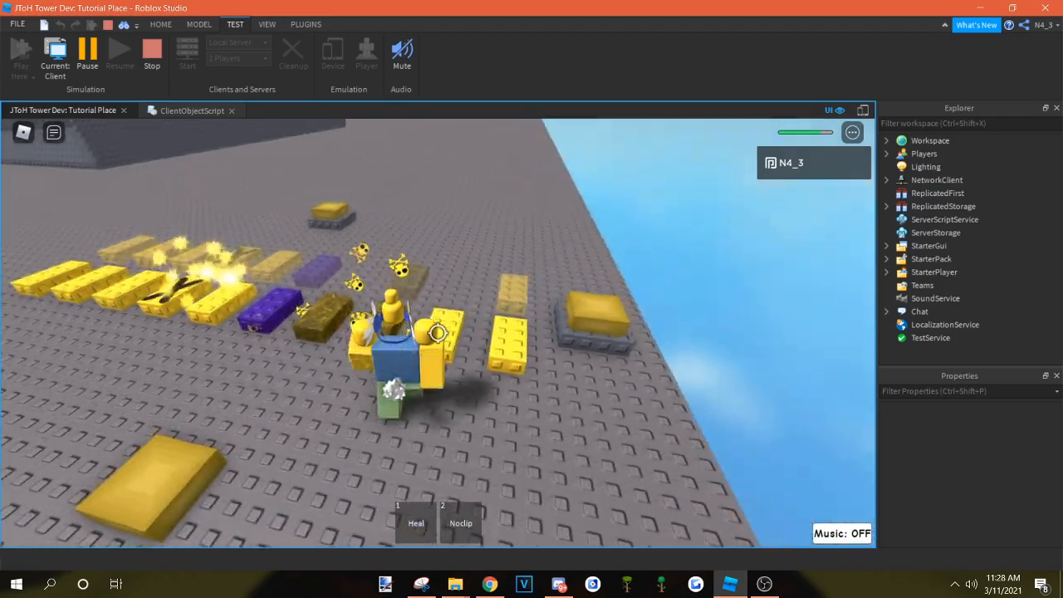
key("s")
Walk the character alongside the solid row, comparing each platform with its transparent counterpart up to the row's far end
key("w")
key("w")
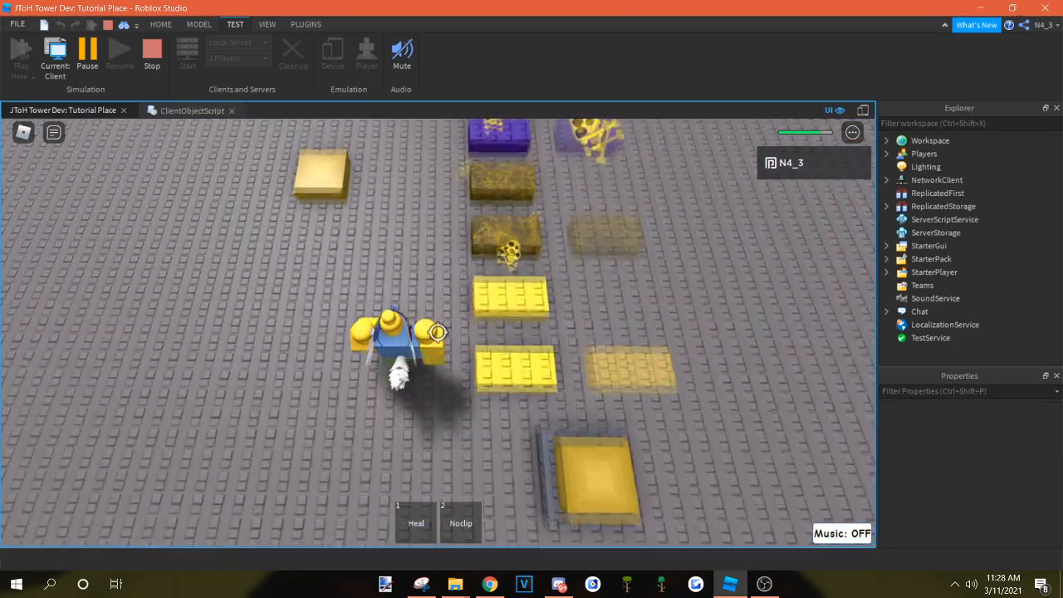
key("w")
key("w")
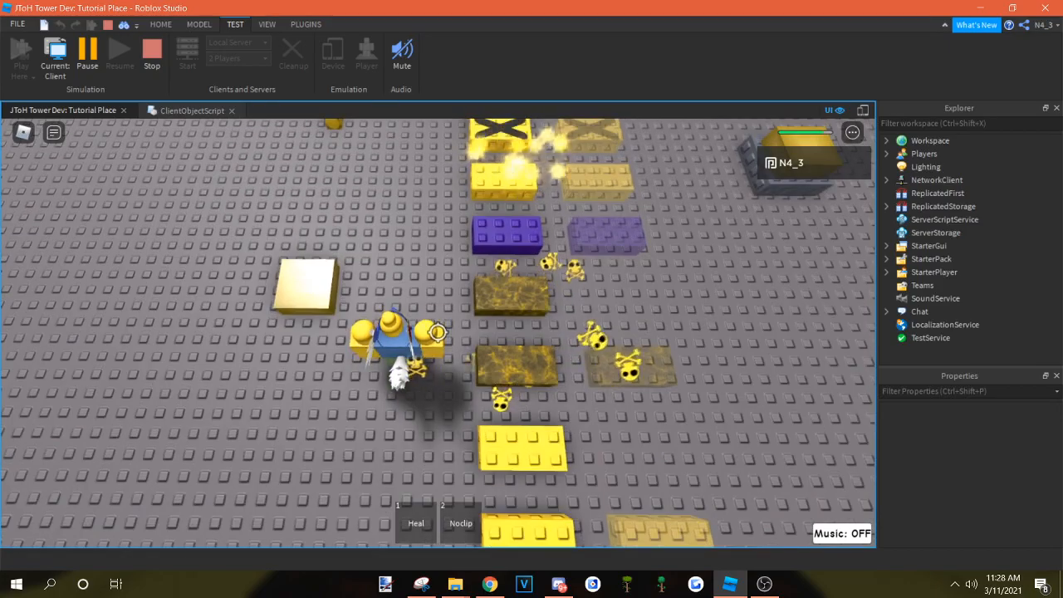
key("w")
key("w")
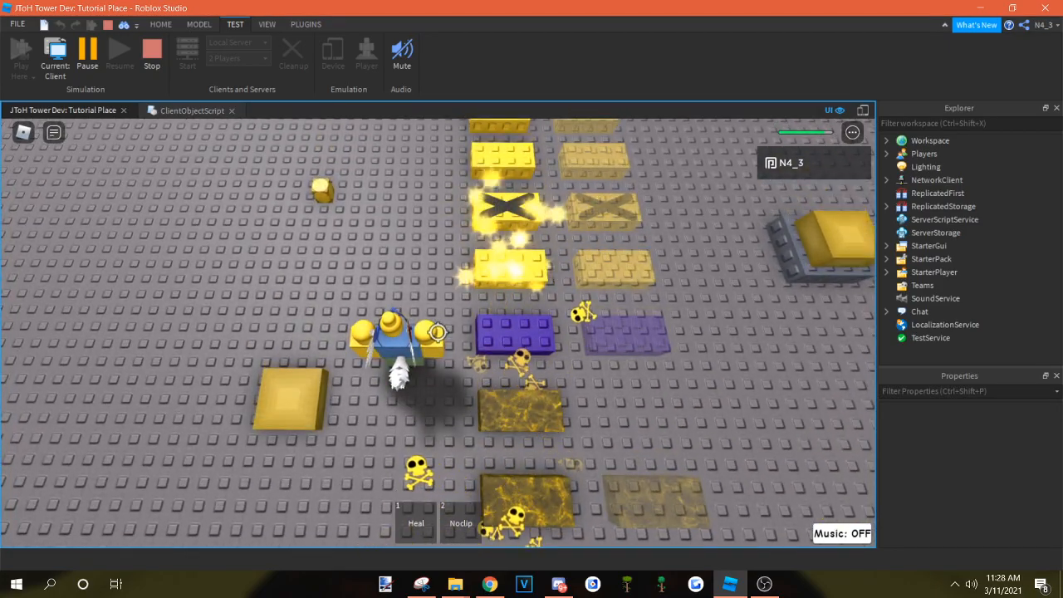
key("w")
key("w")
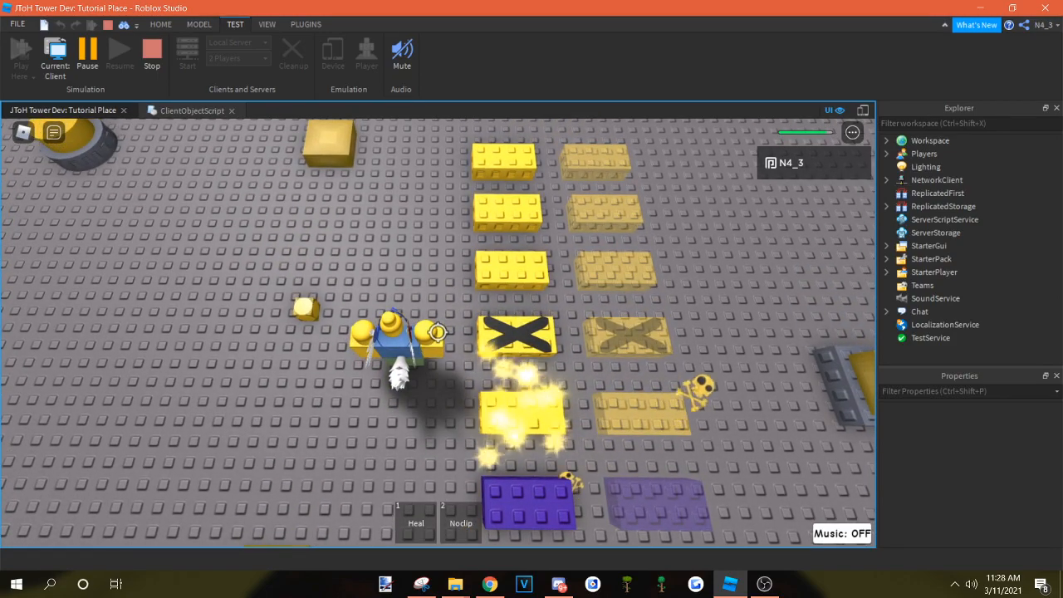
key("w")
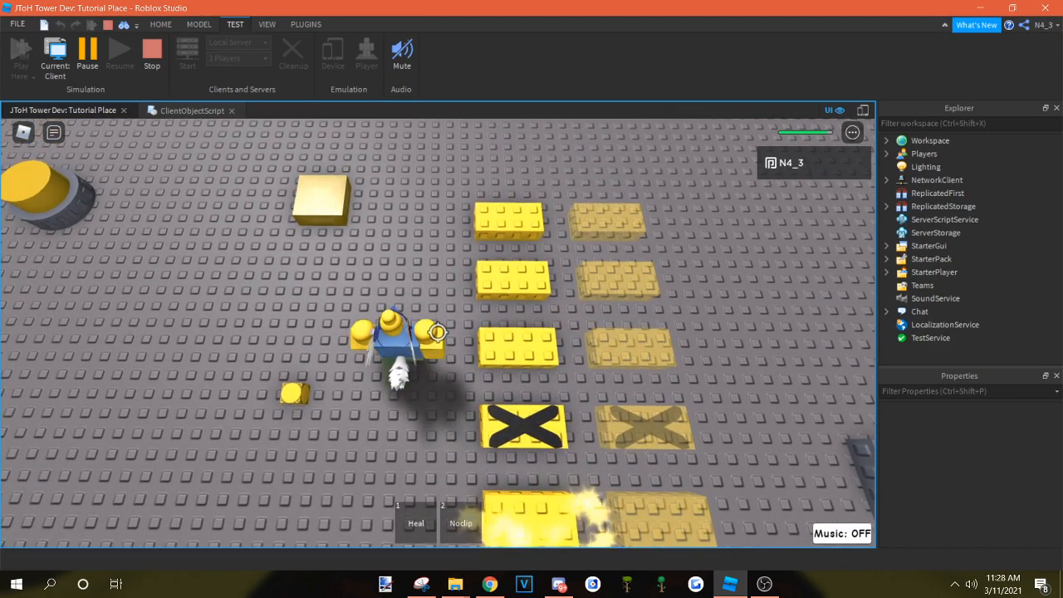
key("w")
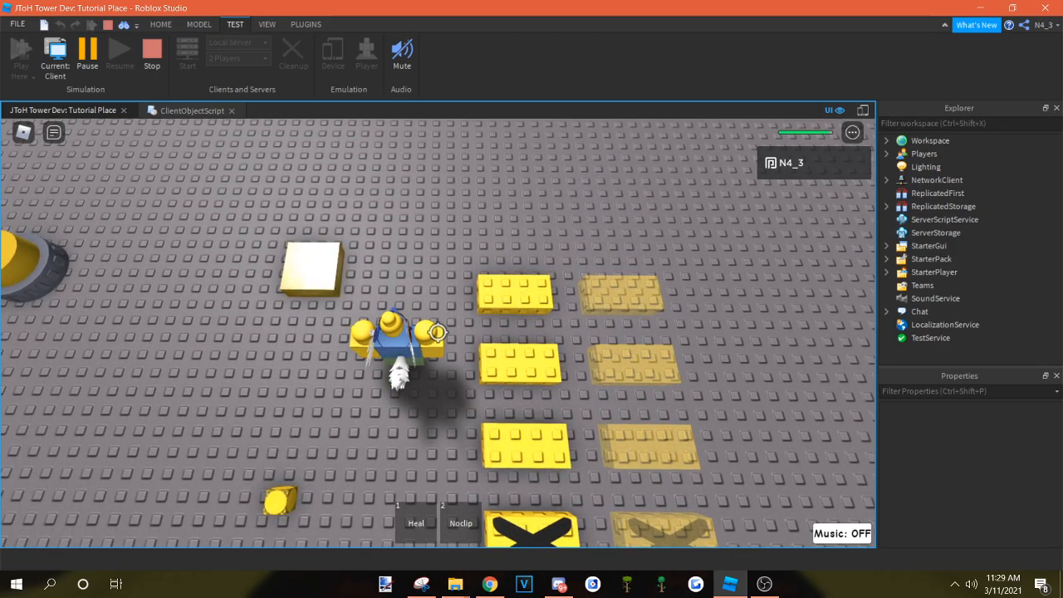
key("w")
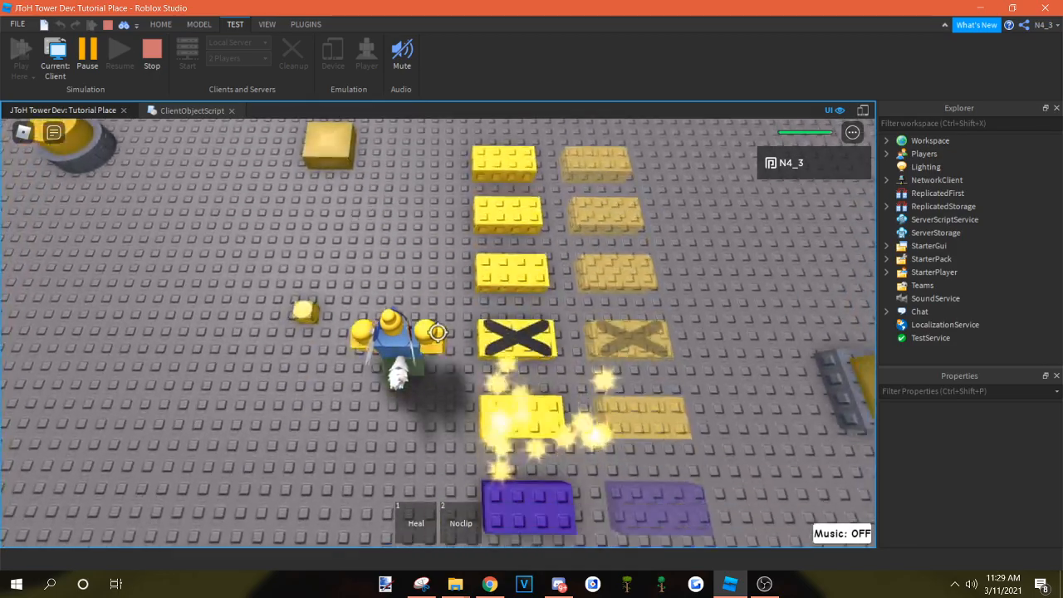
Activate the square button at the start of the rows and walk the character along the switched platforms
key("s")
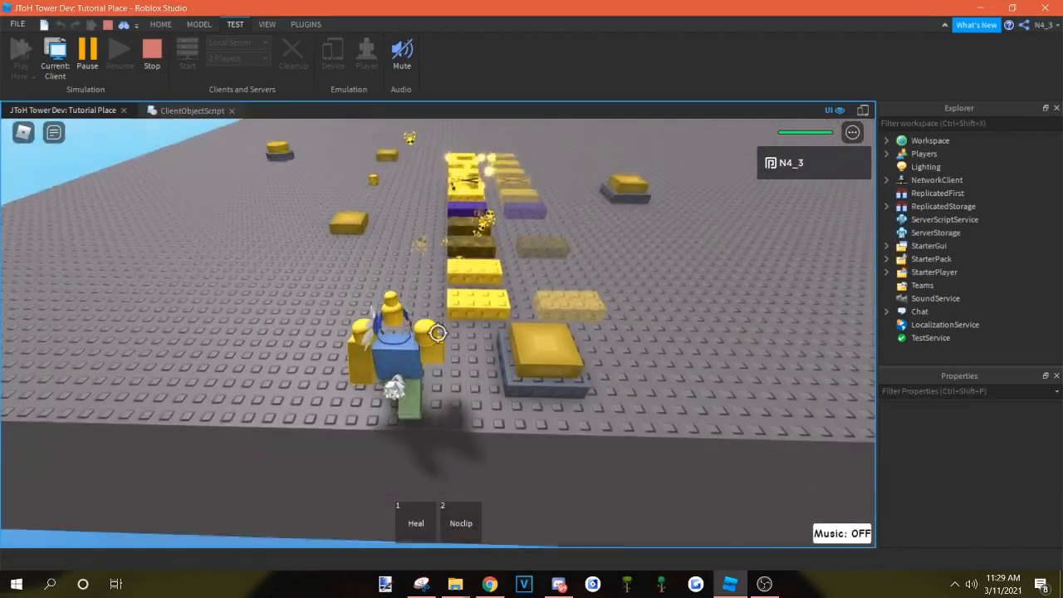
key("w")
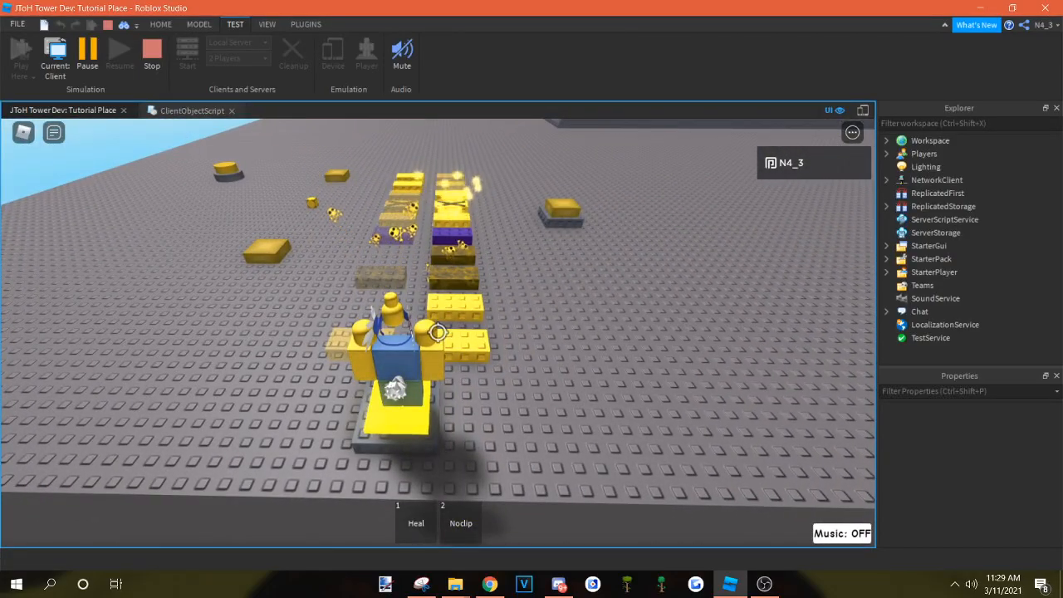
key("d")
key("w")
key("w")
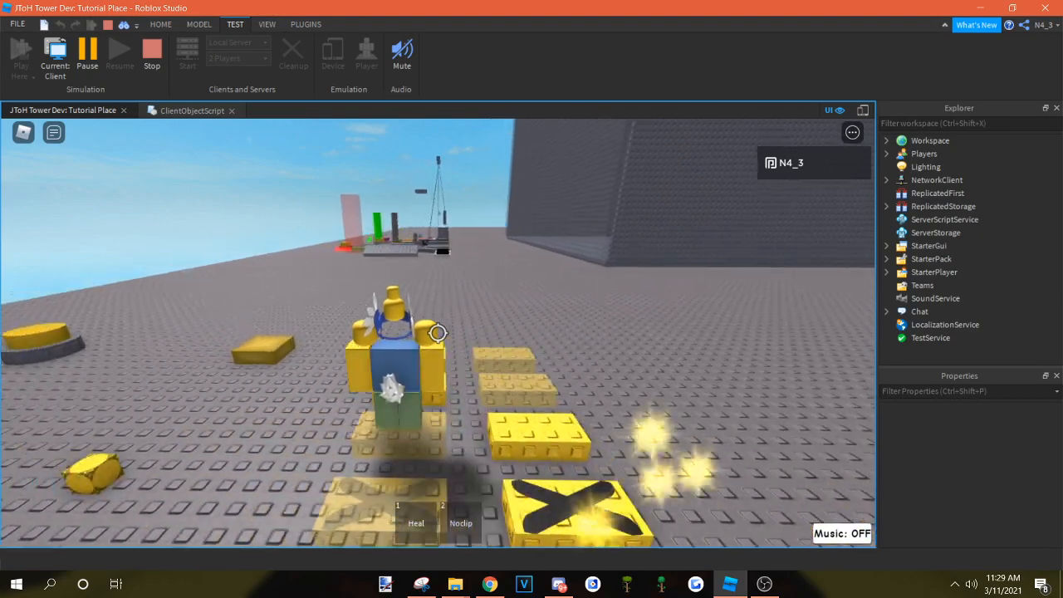
Examine the last platform pairs at the rows' far end from several angles while standing on them
key("a")
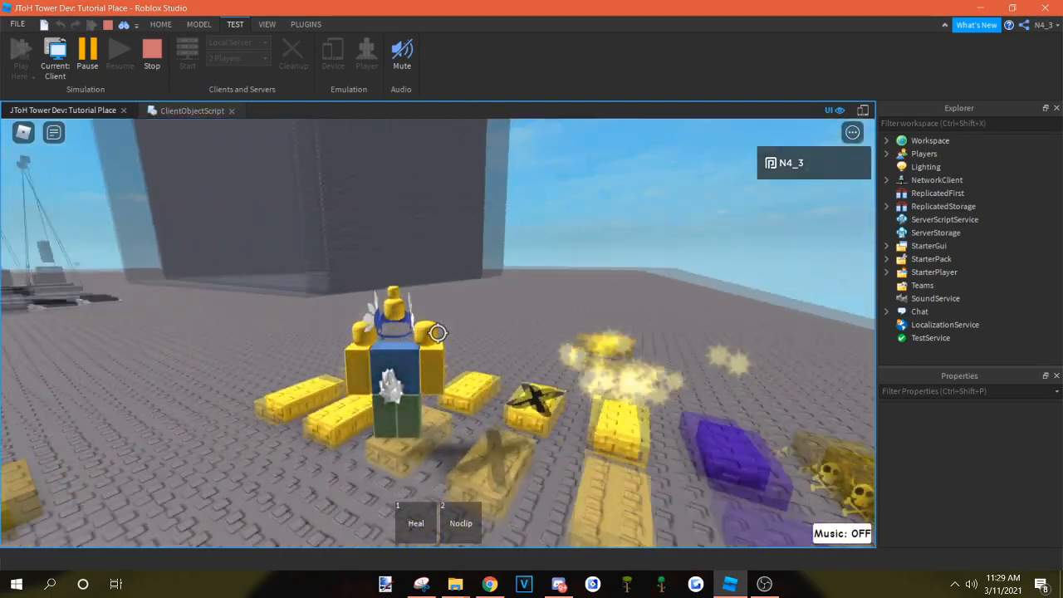
key("a")
key("w")
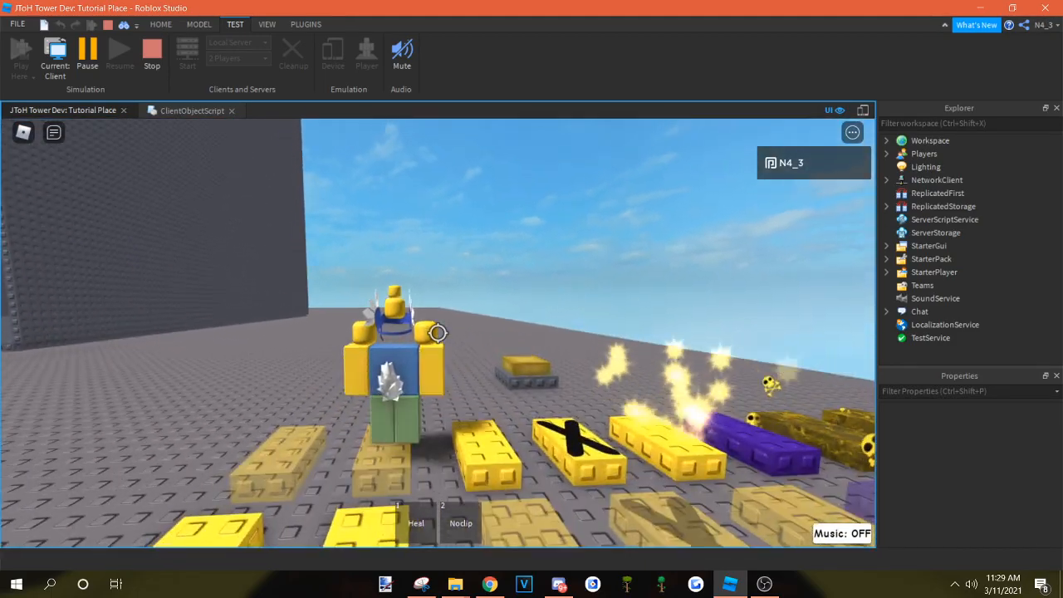
key("space")
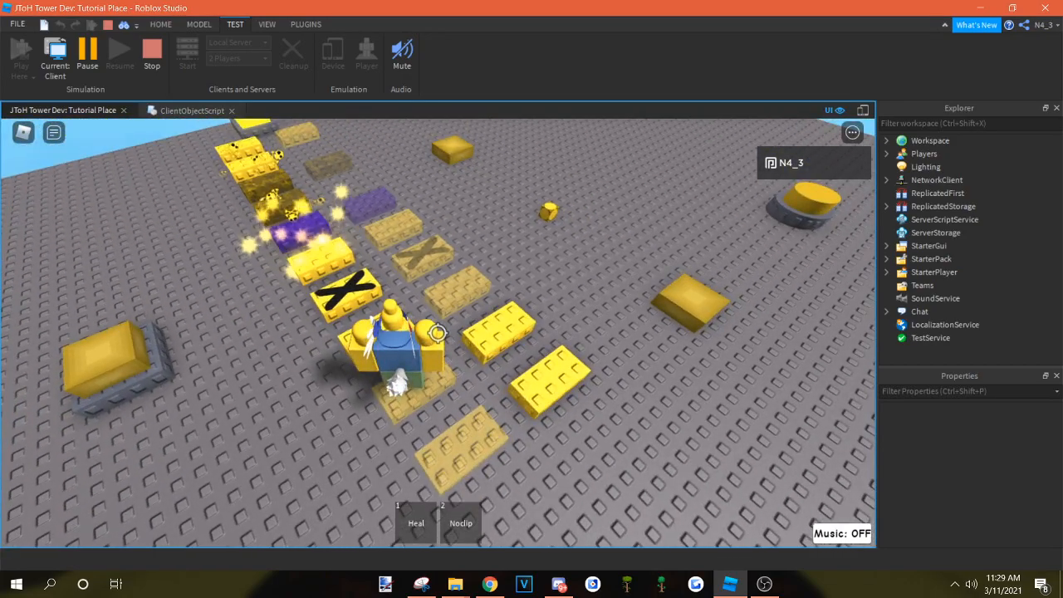
key("shift")
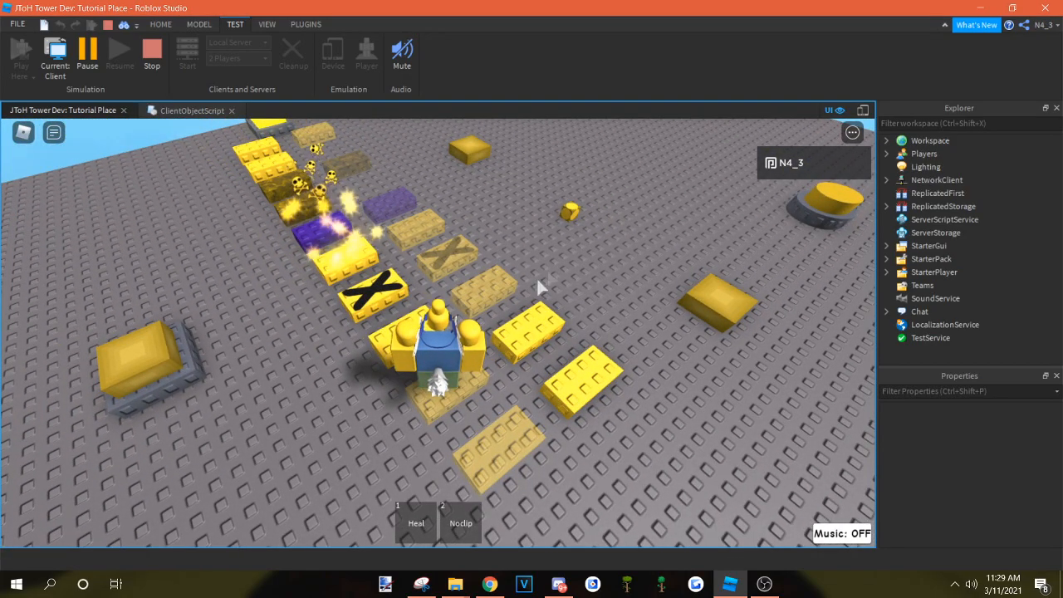
right_click_drag(597, 276, 597, 275)
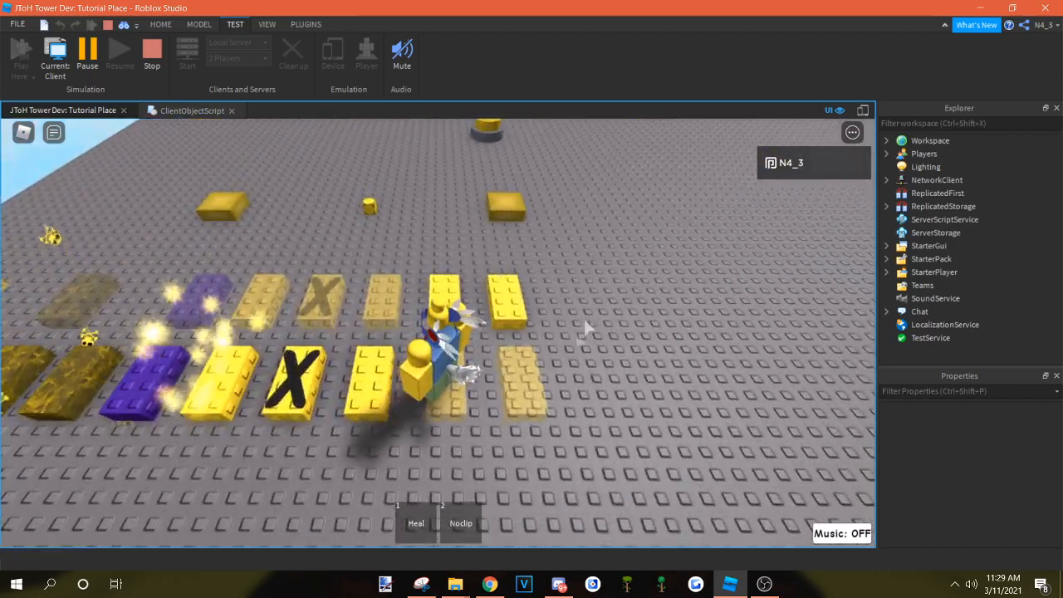
key("w")
key("d")
right_click_drag(571, 335, 571, 334)
key("w")
right_click_drag(557, 212, 557, 211)
right_click_drag(623, 444, 625, 440)
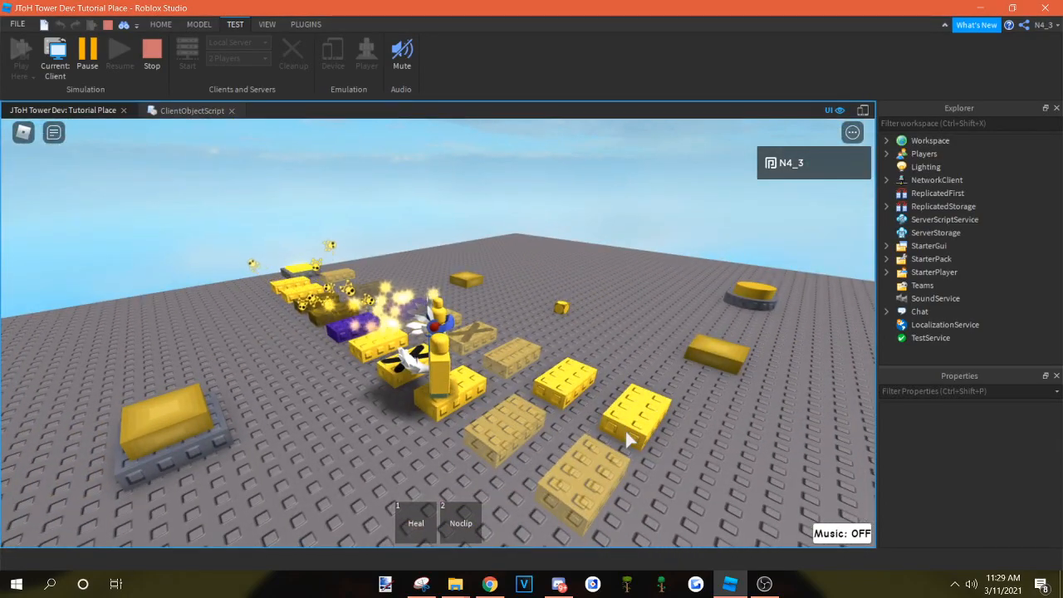
Walk the character off the platforms toward the round button and survey the remaining objects around it
right_click_drag(625, 429, 606, 387)
key("d")
key("w")
scroll(606, 387, "down", 3)
scroll(605, 381, "down", 1)
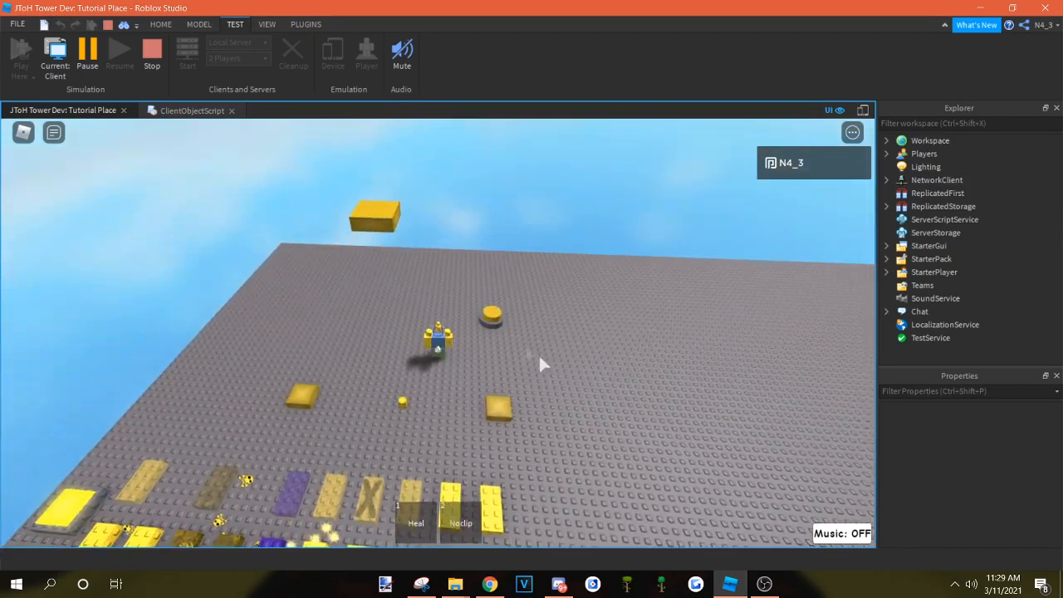
right_click_drag(282, 271, 282, 271)
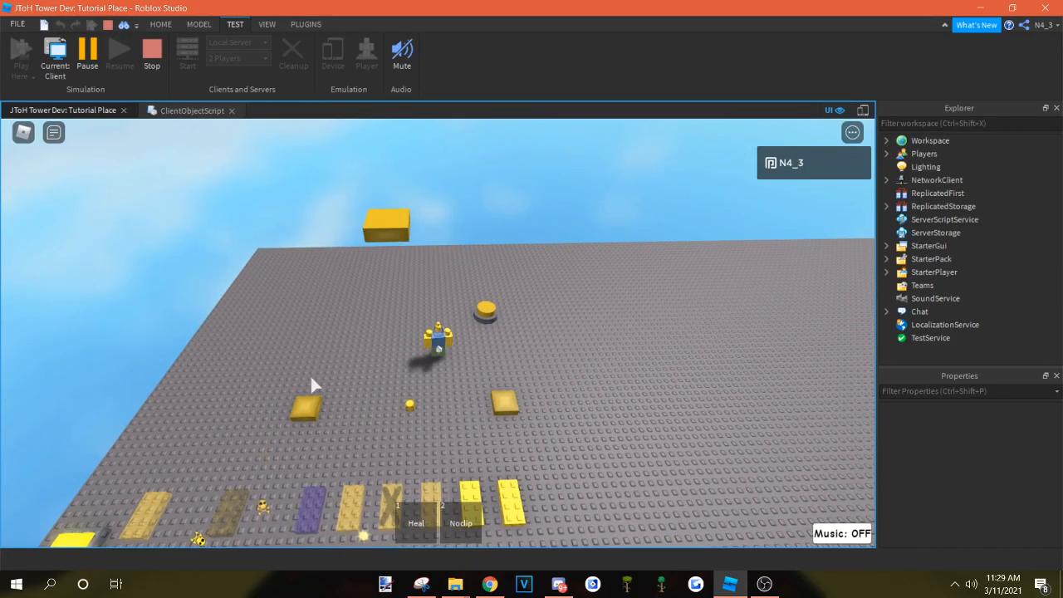
right_click_drag(412, 254, 412, 254)
Push the large yellow cube away from the round button toward the platform rows
scroll(412, 254, "up", 3)
key("w")
key("shift")
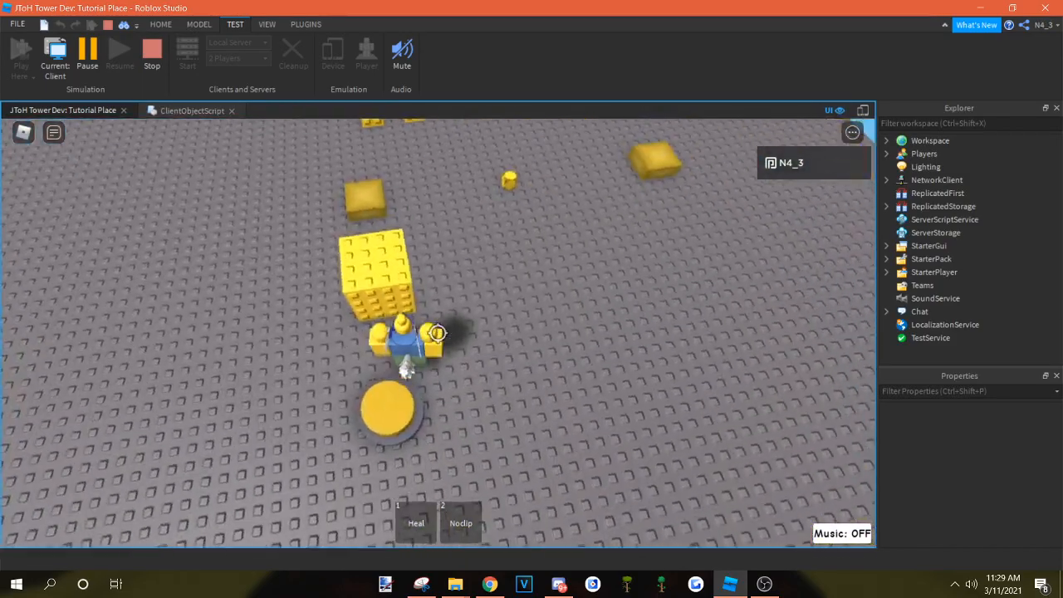
key("w")
key("s")
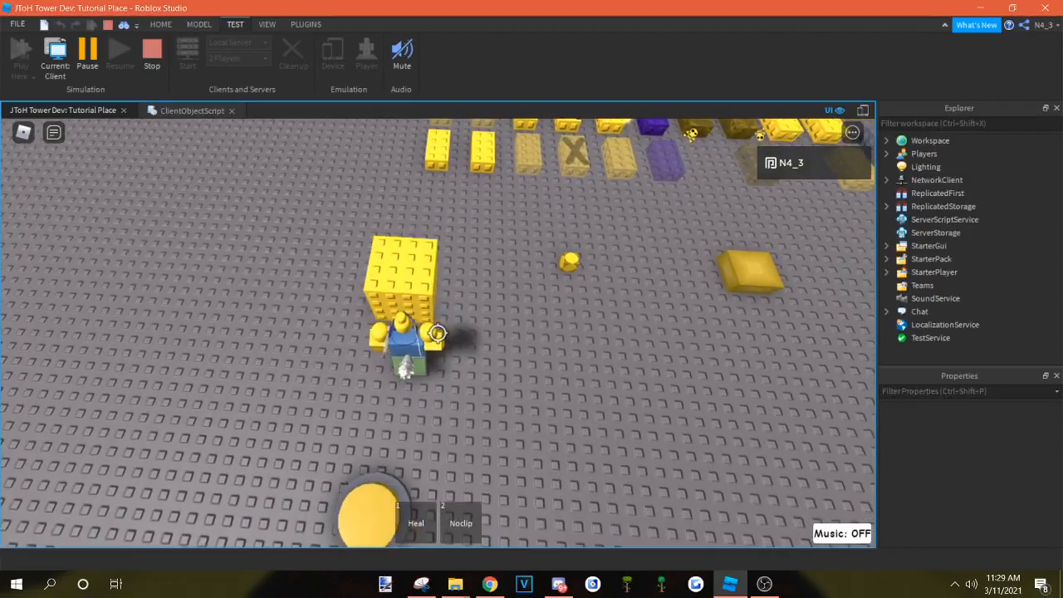
Walk the character to the small yellow cylinder and pick up its balloon
key("d")
key("w")
key("w")
key("d")
key("s")
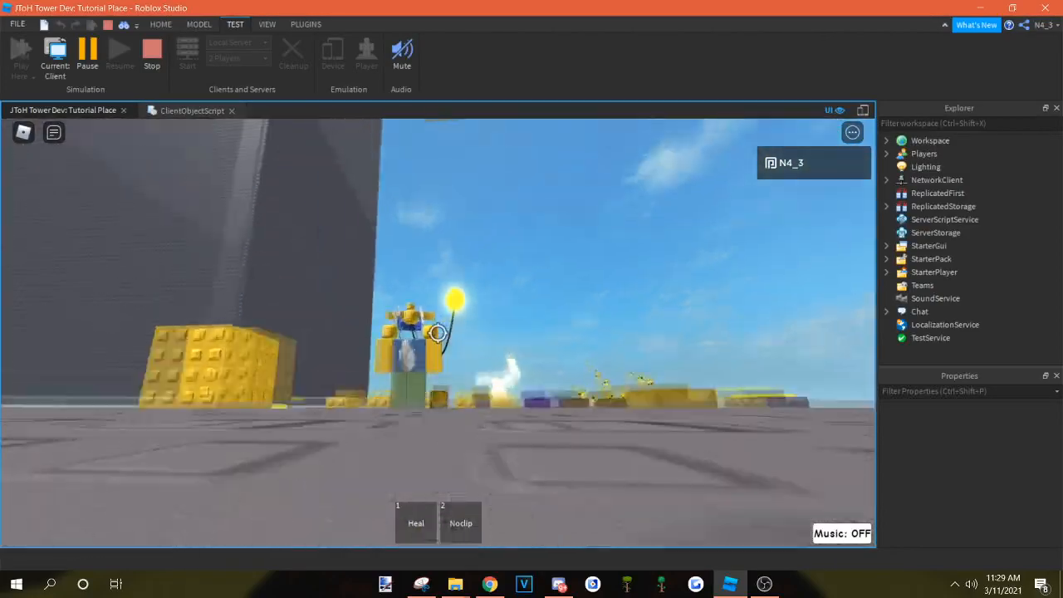
Float the character up with the balloon to touch the button hanging in the air
key("d")
key("w")
key("space")
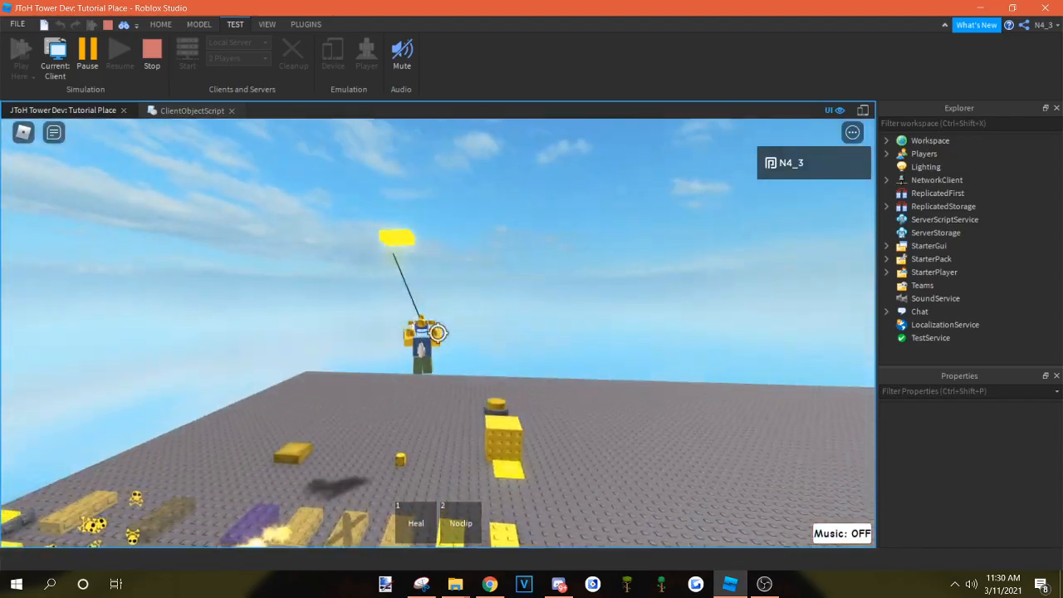
Walk the character over to the square yellow button on the ground beside the platform rows and press it down
key("w")
key("a")
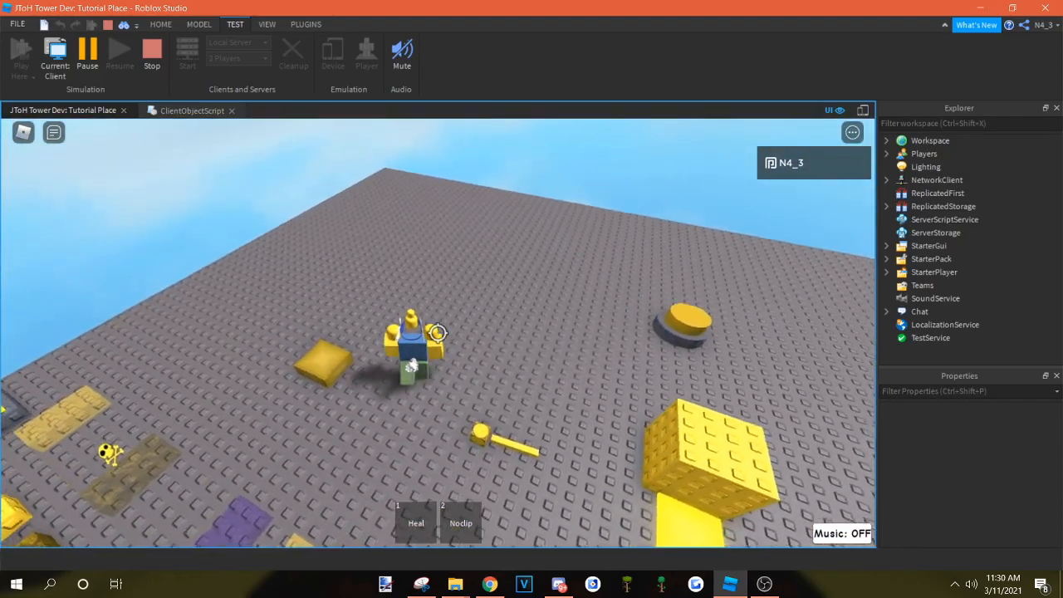
key("d")
key("s")
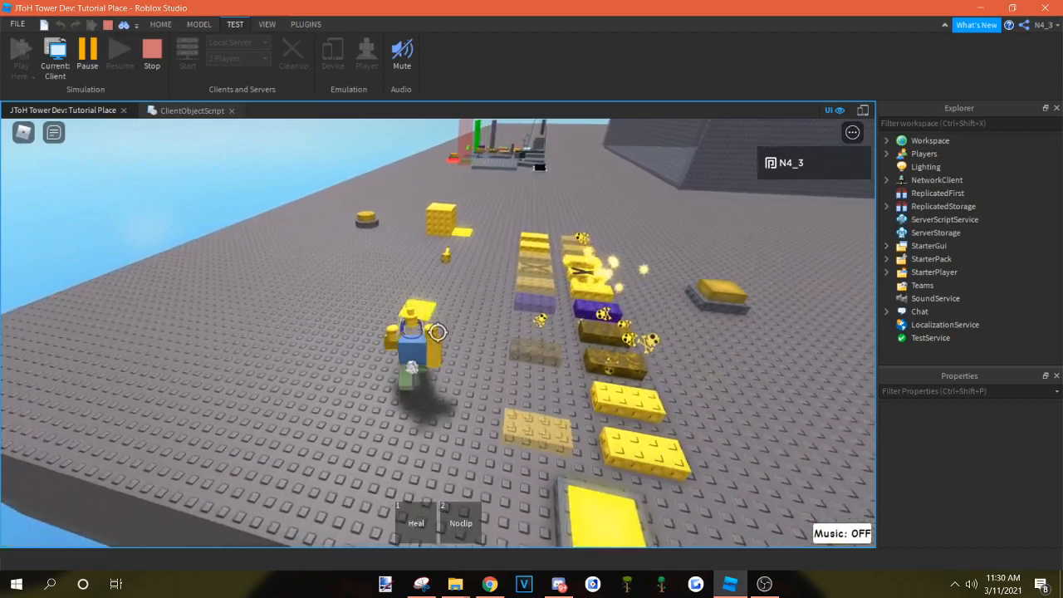
key("d")
key("shift")
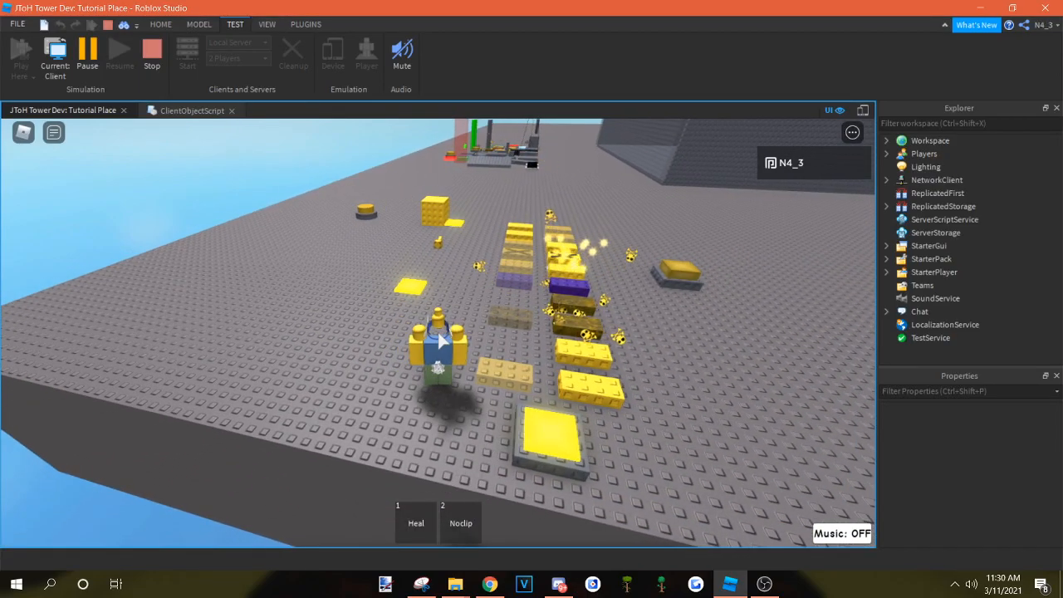
Cross the platform rows toward the remaining square button on their other side, and stop the play test
key("d")
key("space")
key("w")
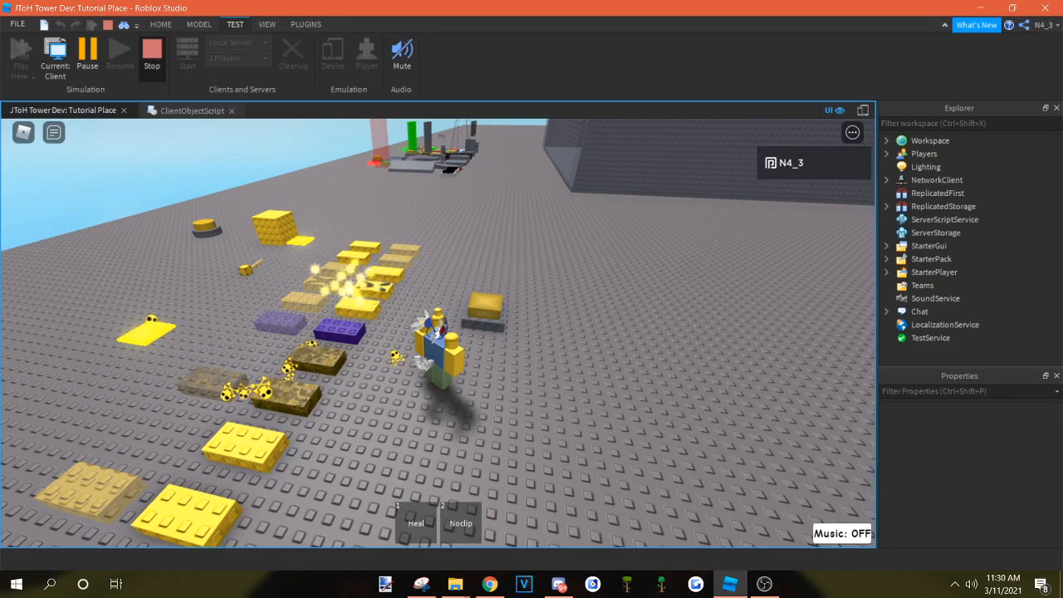
left_click(151, 51)
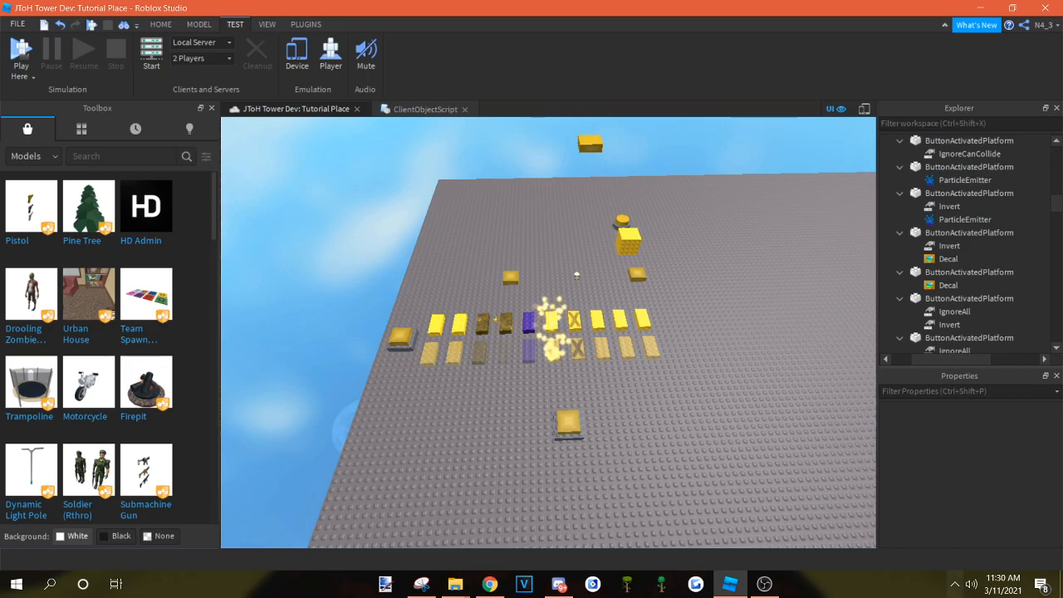
Duplicate the square button beside the faded platforms and place the copy farther out on the baseplate
key("w")
right_click_drag(715, 453, 634, 399)
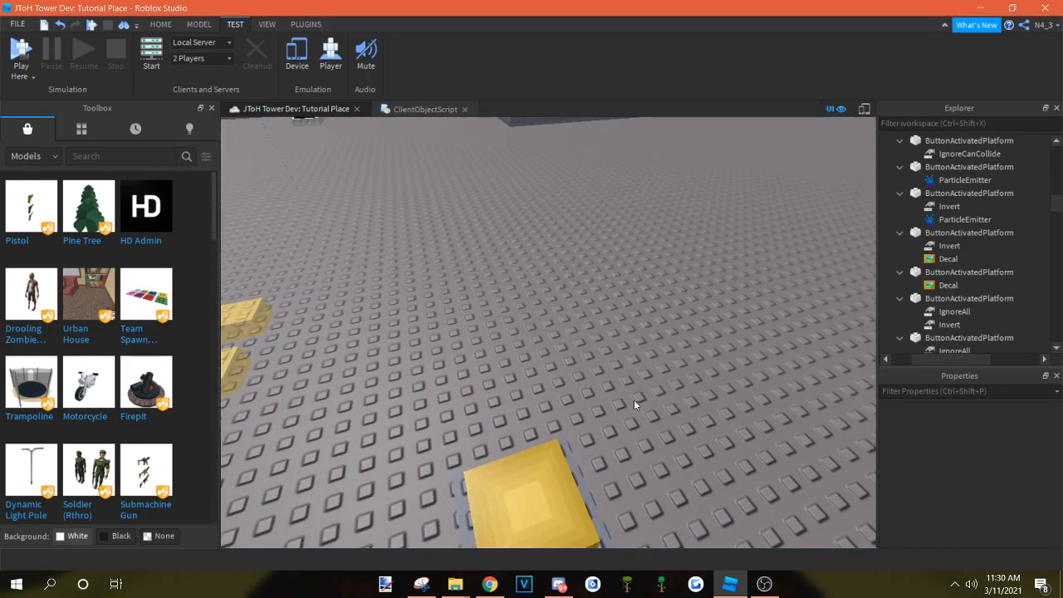
left_click(582, 498)
key("s")
key("ctrl+d")
left_click_drag(471, 409, 755, 314)
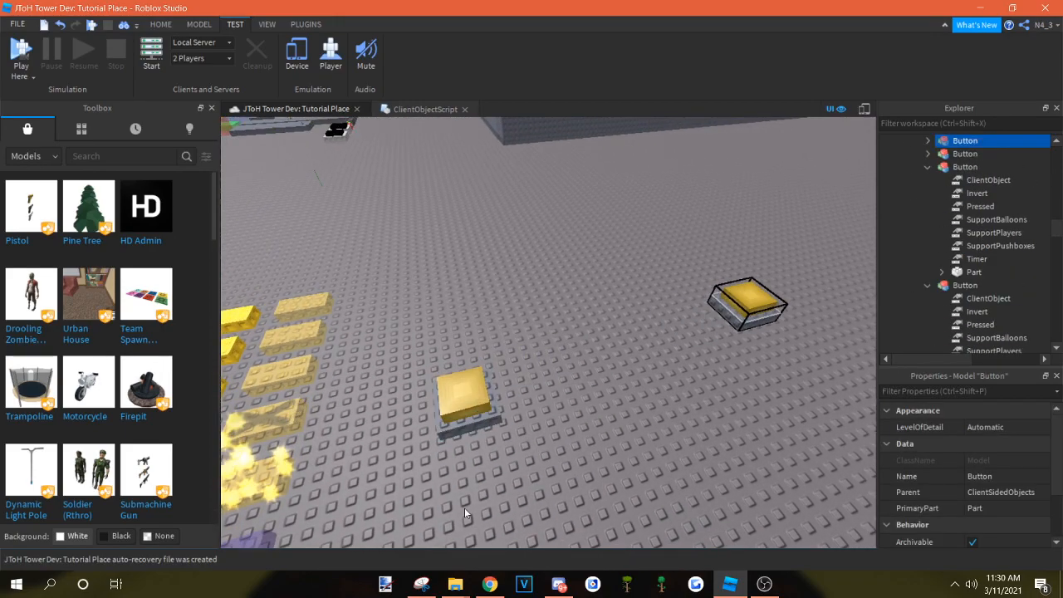
Select the original button beside the faded platforms and open the ClientObjectScript inside its Part
left_click(464, 397)
scroll(895, 318, "down", 2)
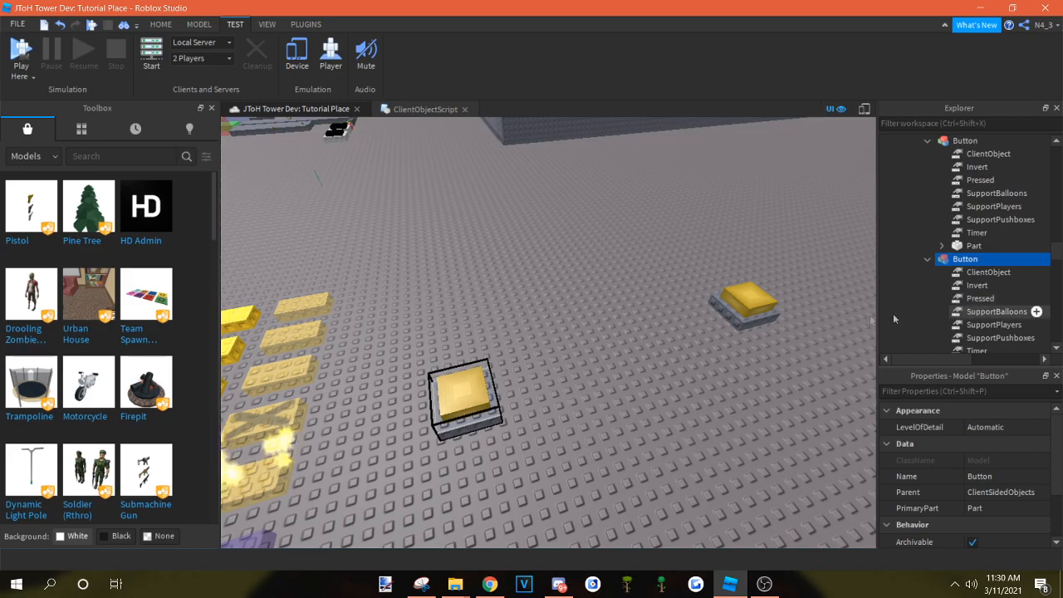
left_click(537, 398)
left_click(463, 408, "alt")
scroll(988, 283, "down", 1)
scroll(989, 291, "down", 2)
double_click(997, 313)
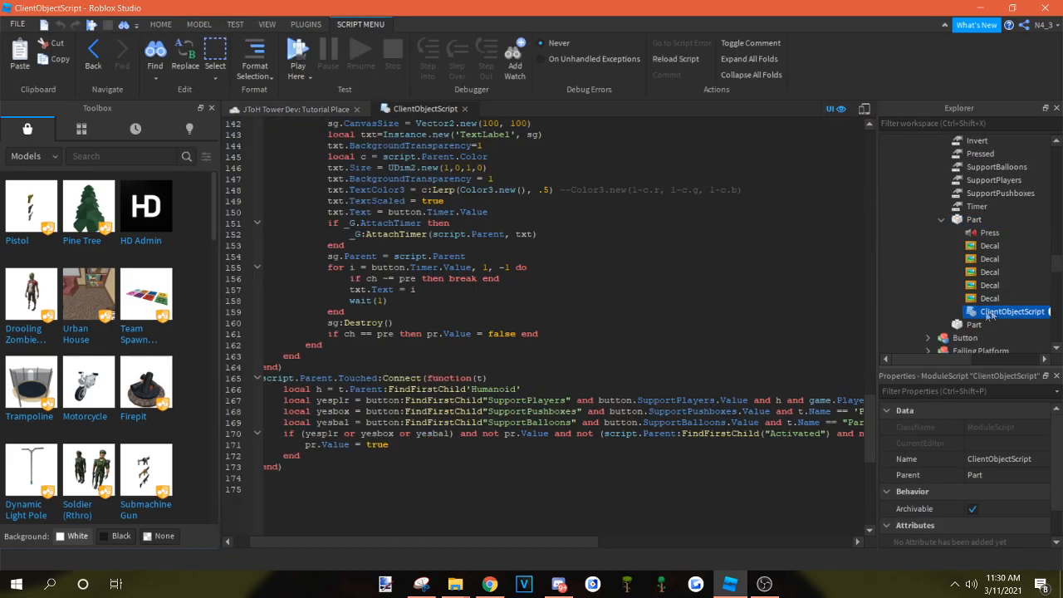
Change the Size.Y multiplier in the script's line 5 pressedcf offset to -15
scroll(500, 335, "up", 20)
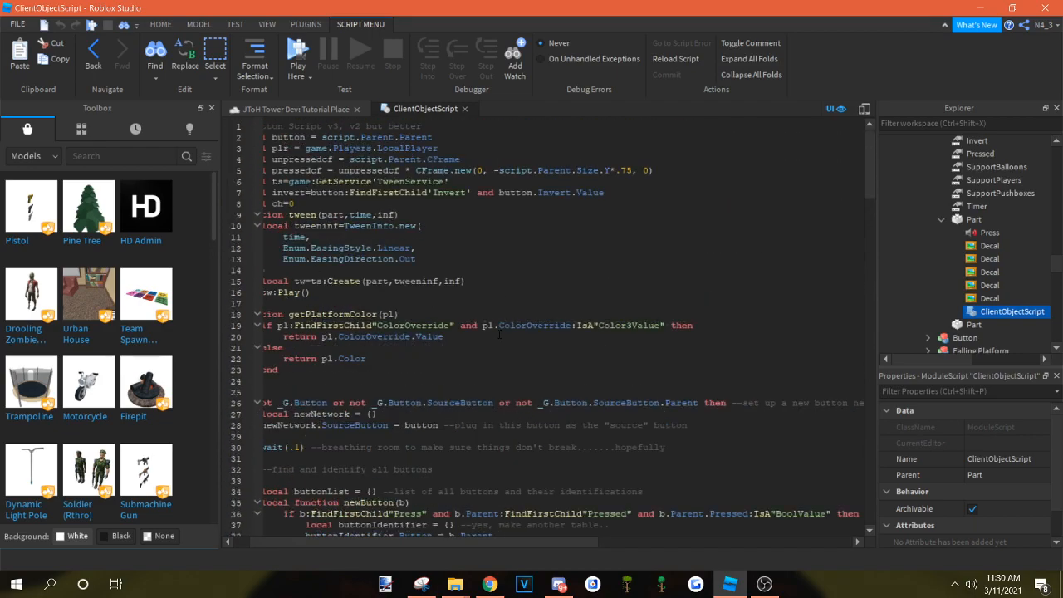
left_click_drag(536, 267, 307, 303)
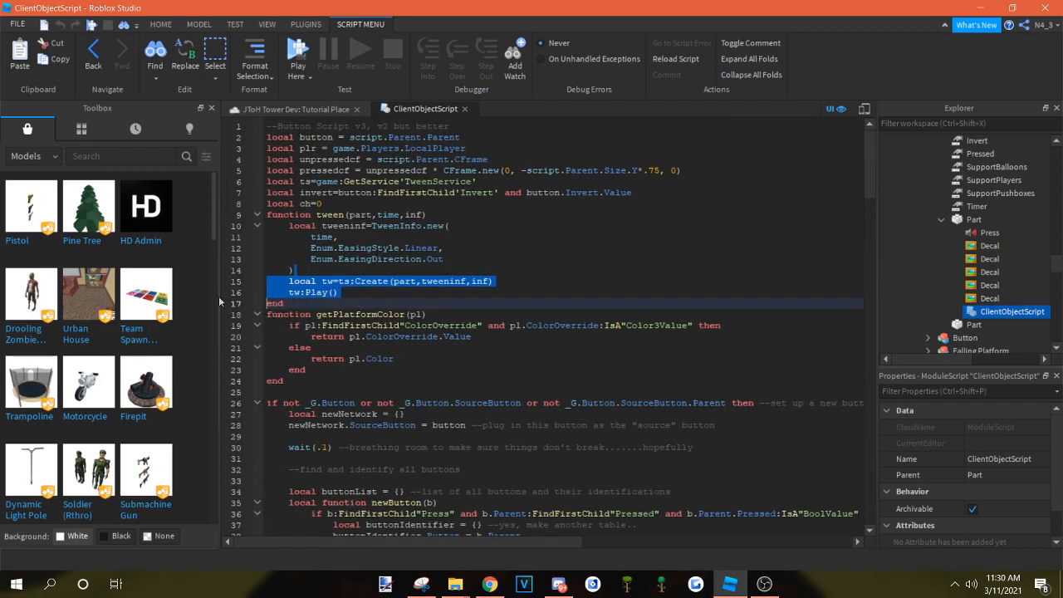
left_click(259, 172)
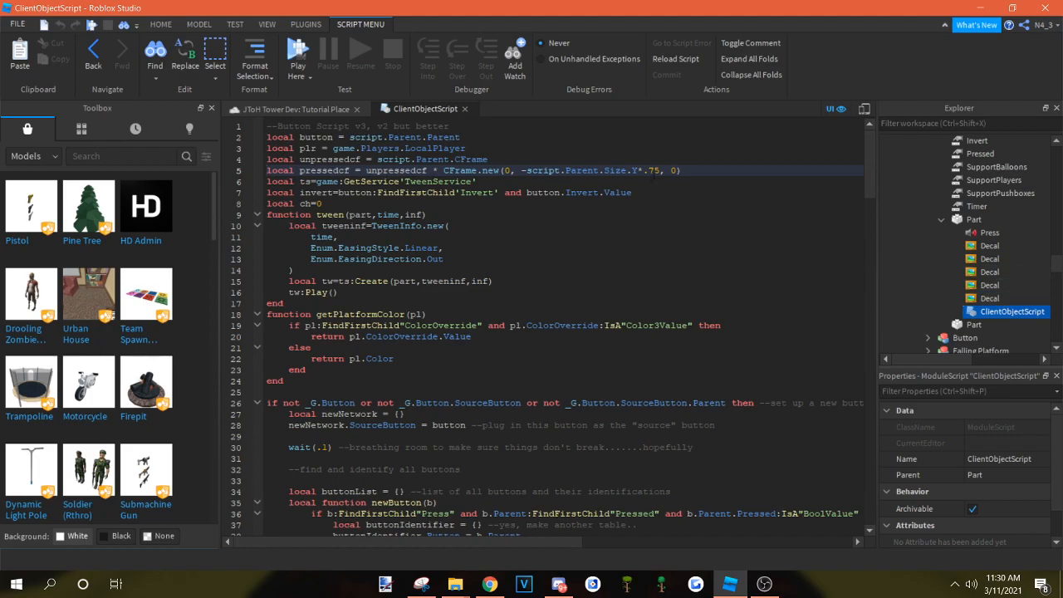
left_click_drag(641, 170, 521, 171)
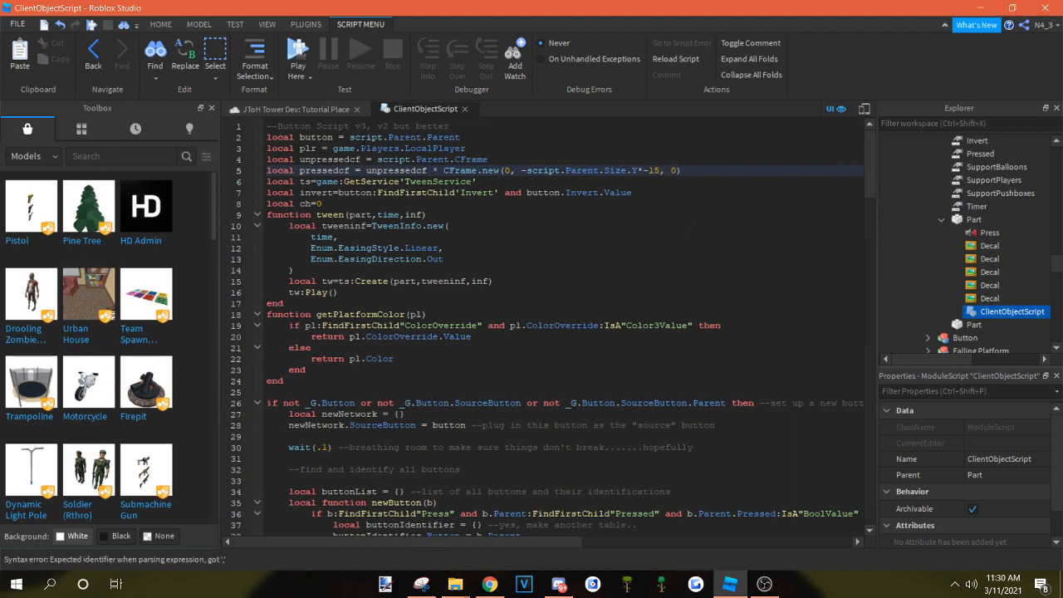
Return to the place, start a play test there, and turn the in-game music off
left_click(274, 108)
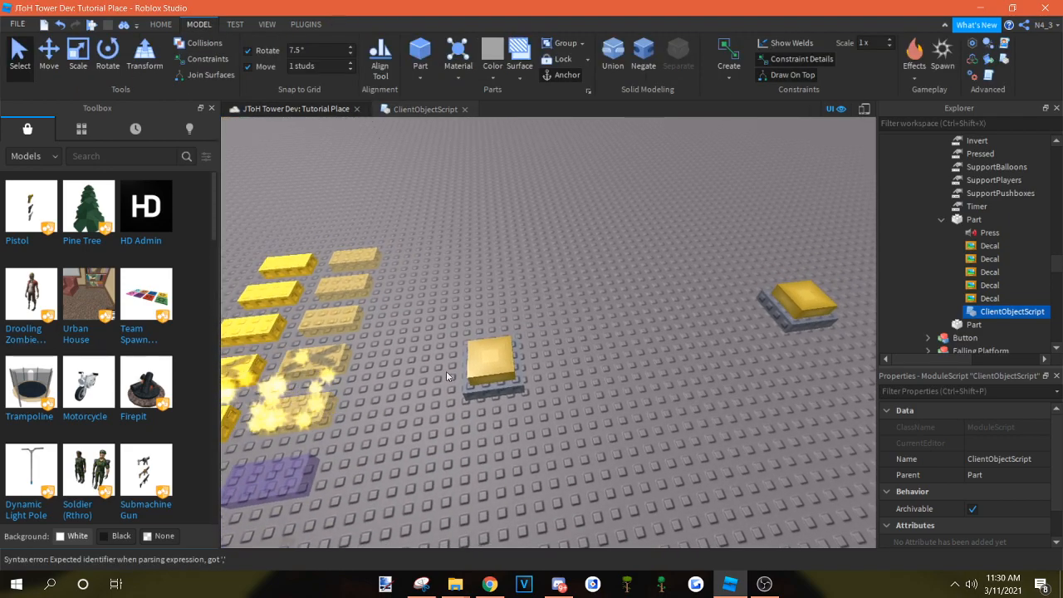
left_click(235, 24)
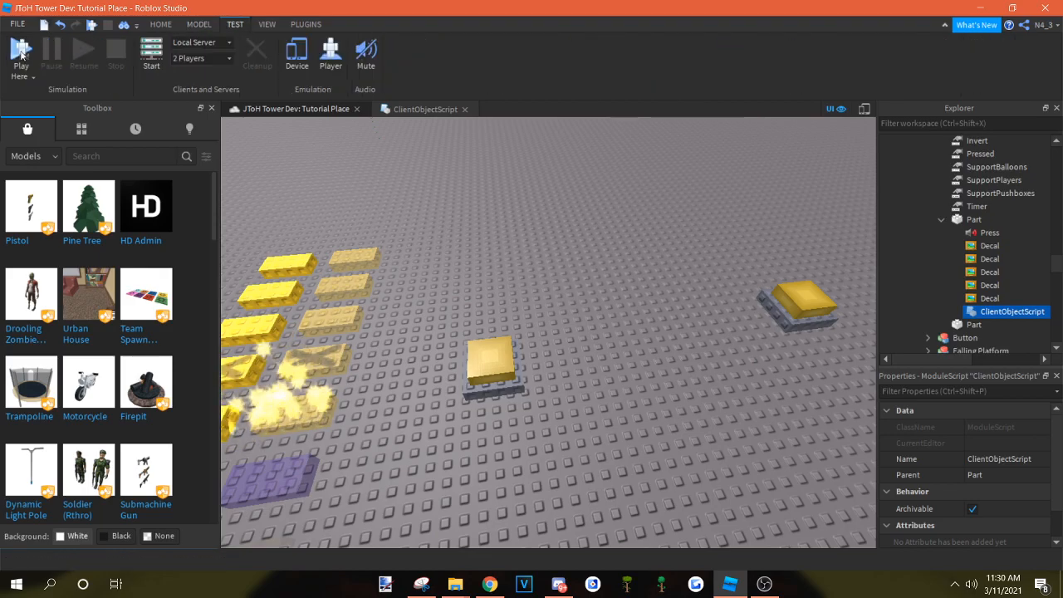
left_click(20, 53)
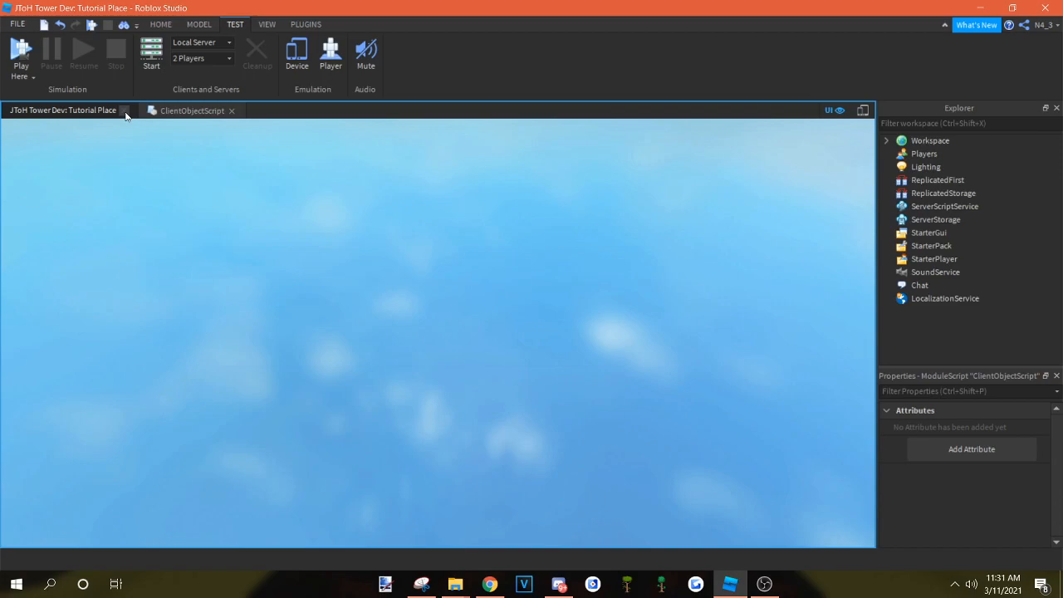
key("F5")
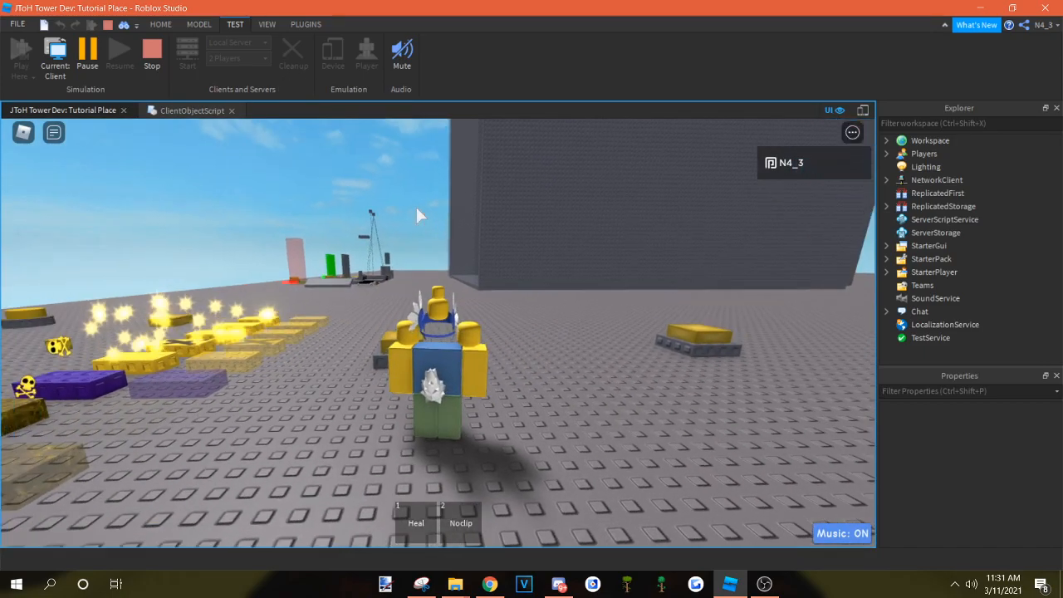
right_click_drag(417, 208, 410, 218)
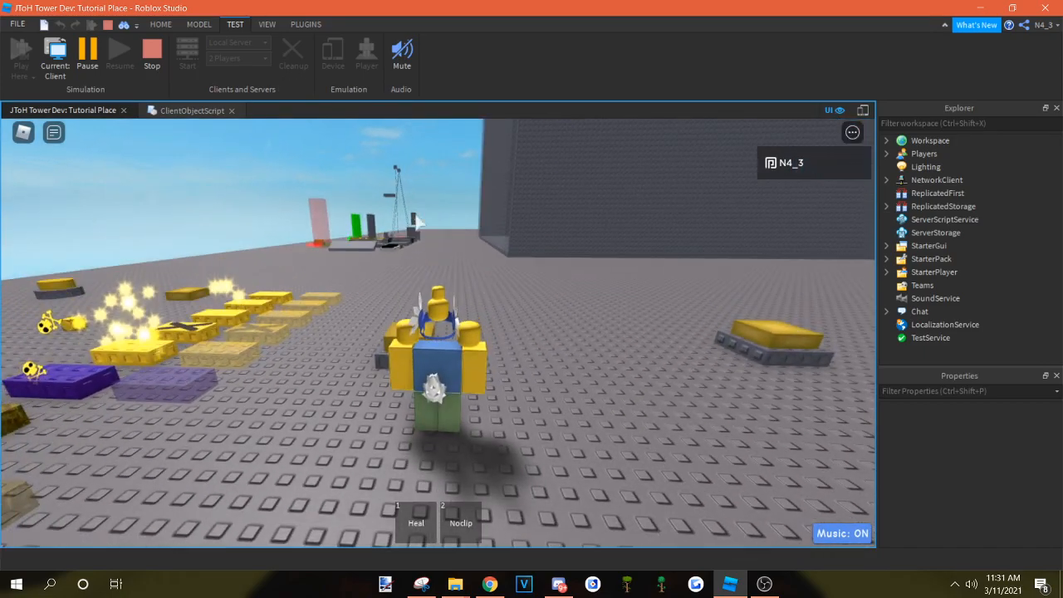
left_click(829, 539)
right_click_drag(546, 311, 539, 339)
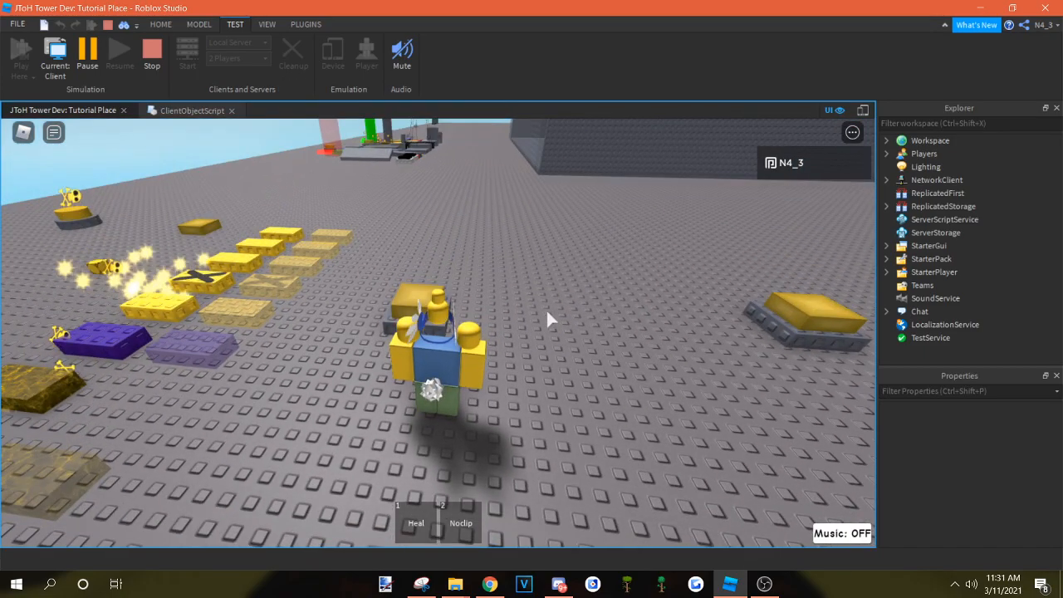
Jump the character onto the modified button and watch how its yellow top moves
key("w")
right_click_drag(505, 280, 497, 297)
key("space")
scroll(497, 297, "down", 1)
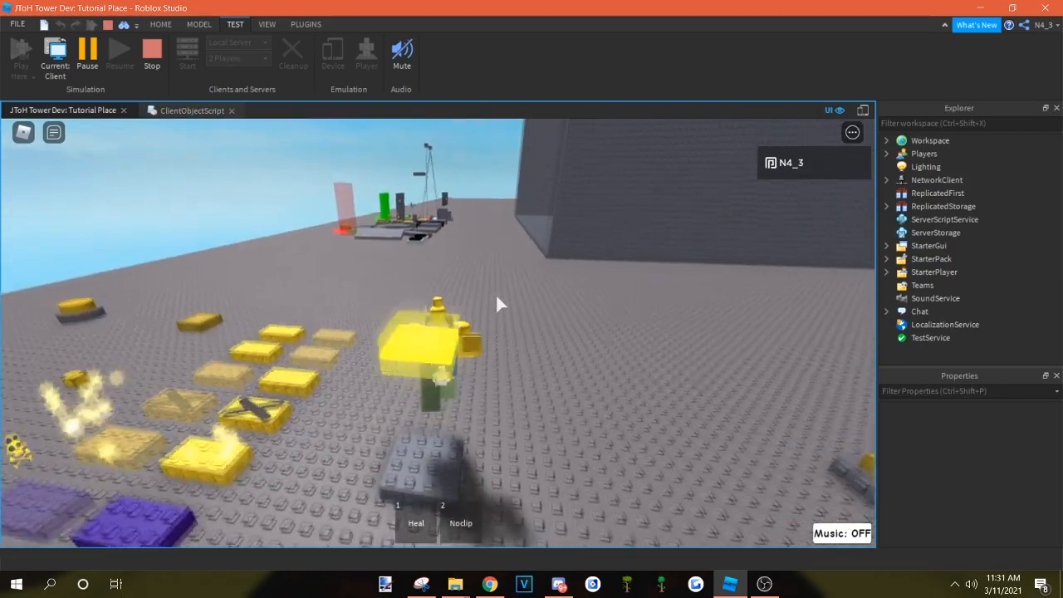
scroll(497, 298, "down", 2)
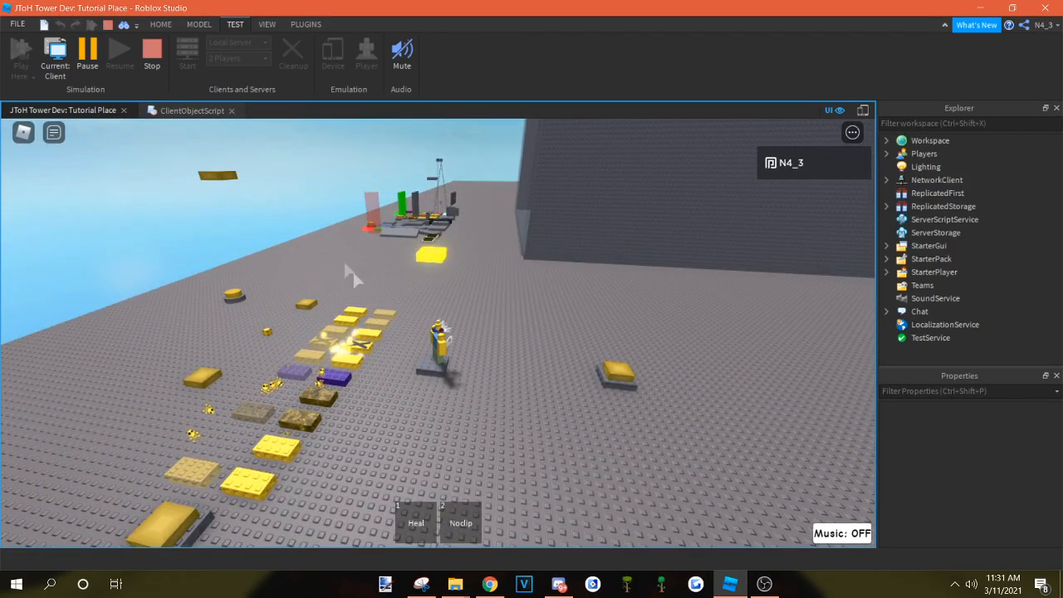
Compare line 5 of the script with the pressed button's displaced top, and end the play test
left_click(188, 110)
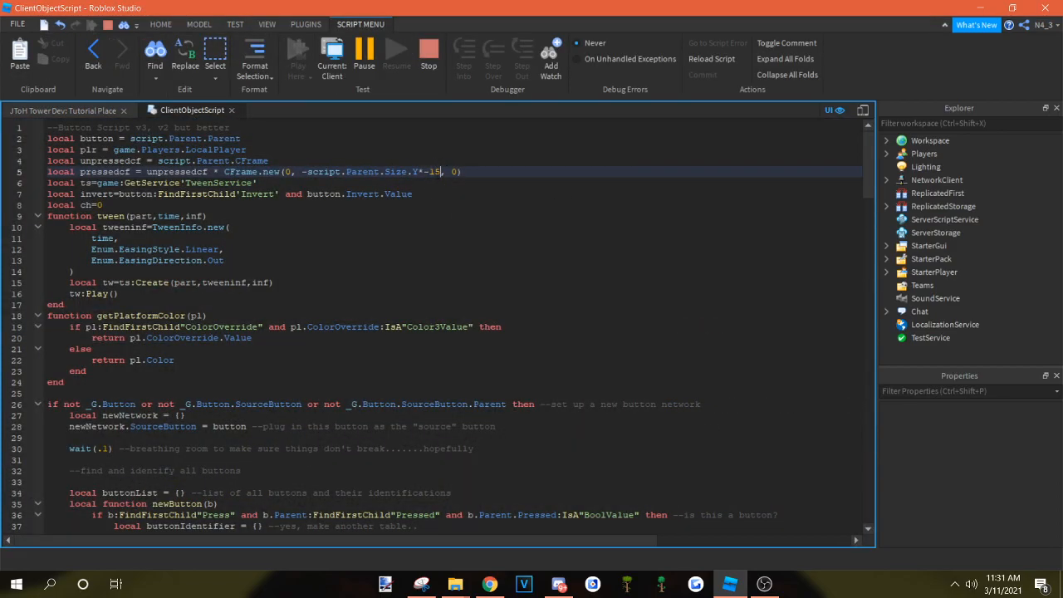
left_click(77, 110)
scroll(459, 311, "down", 2)
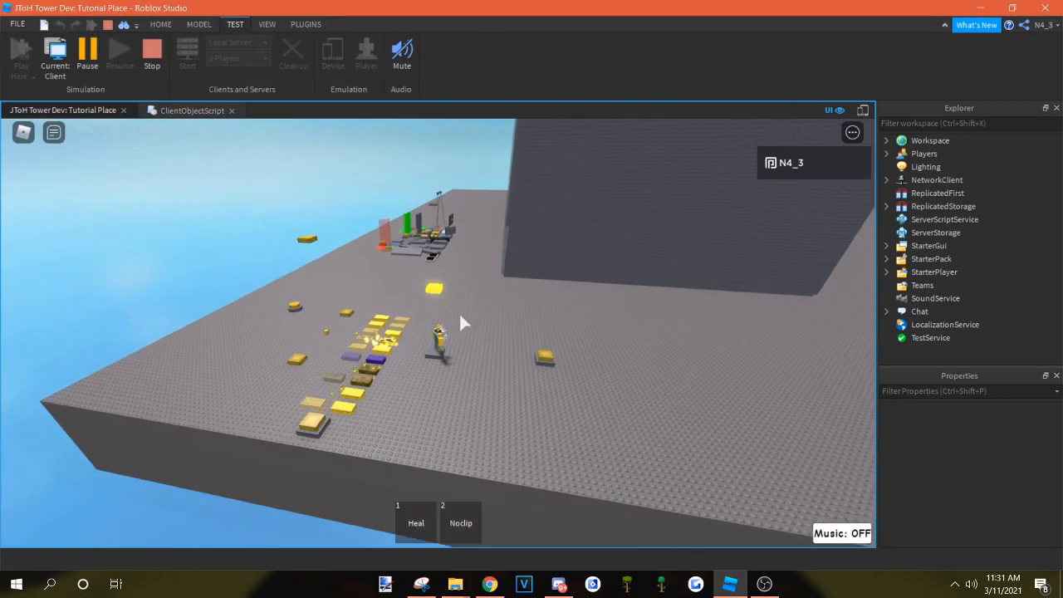
scroll(449, 314, "up", 1)
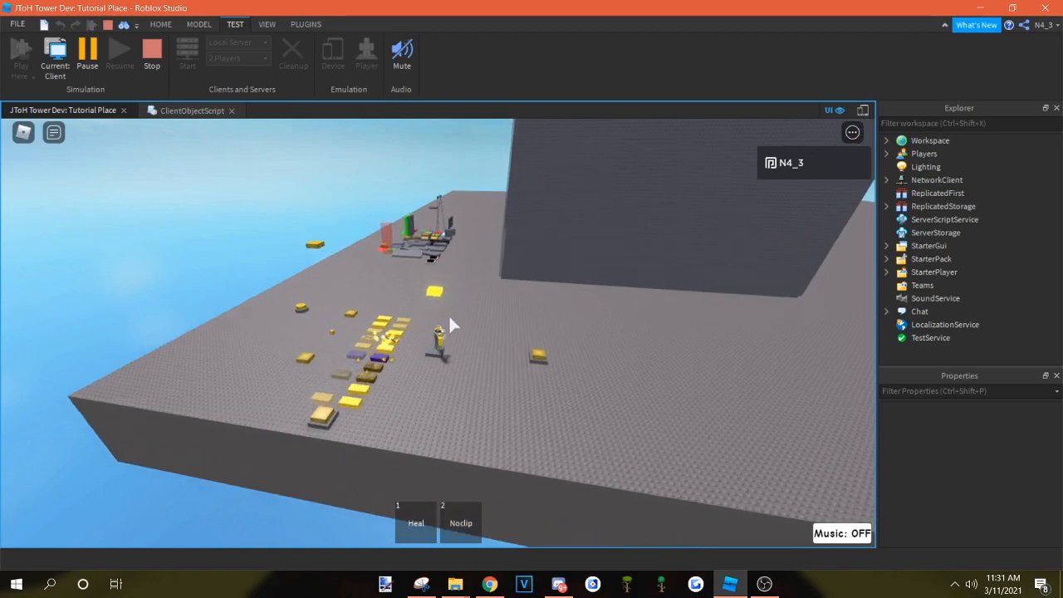
scroll(449, 318, "up", 1)
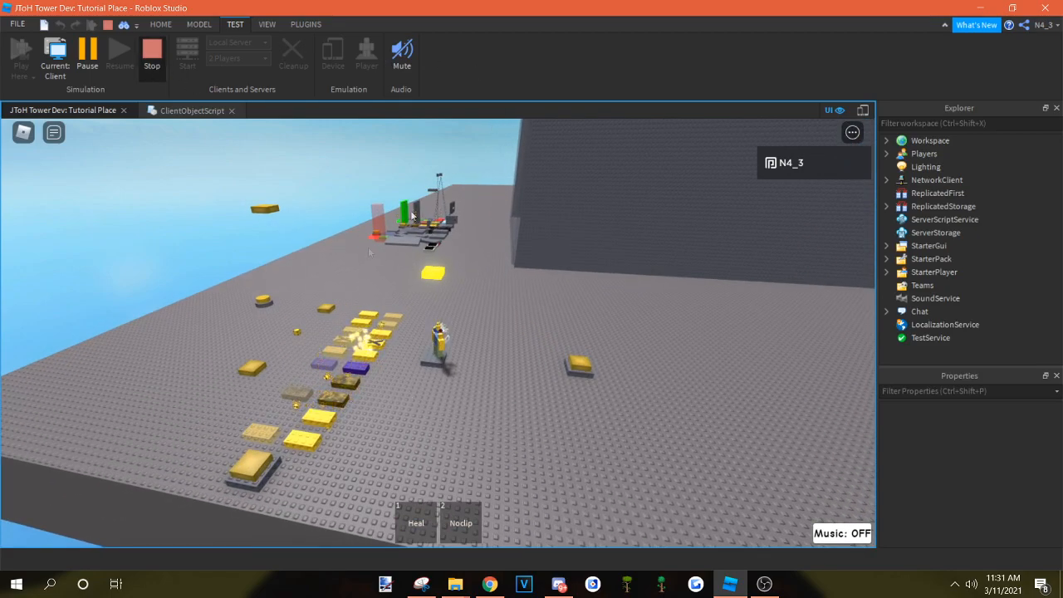
key("shift+F5")
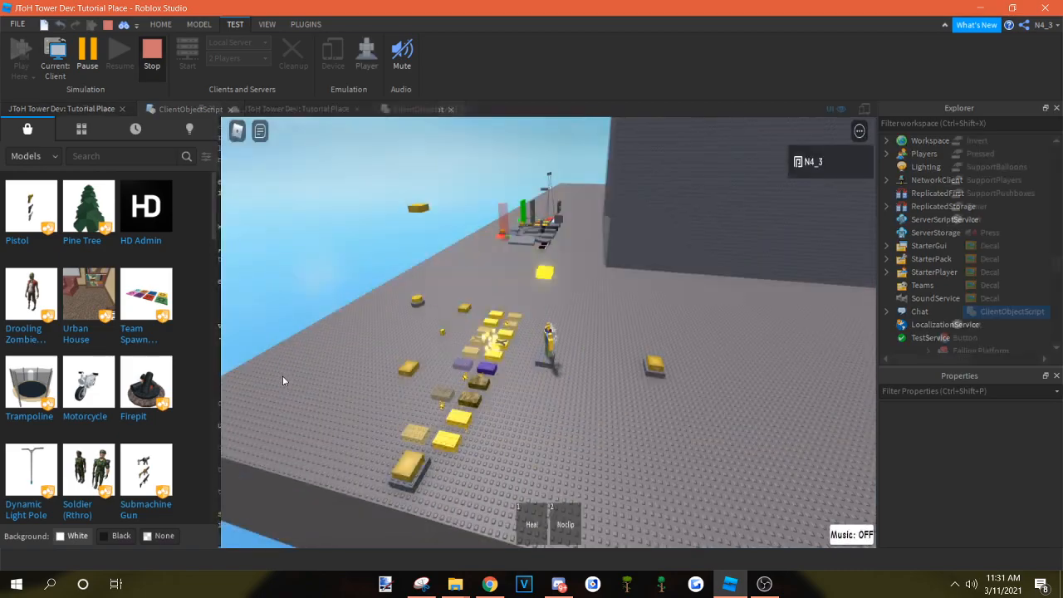
Select the yellow top part of the duplicated button and scale it upward into a tall column
right_click_drag(702, 322, 764, 309)
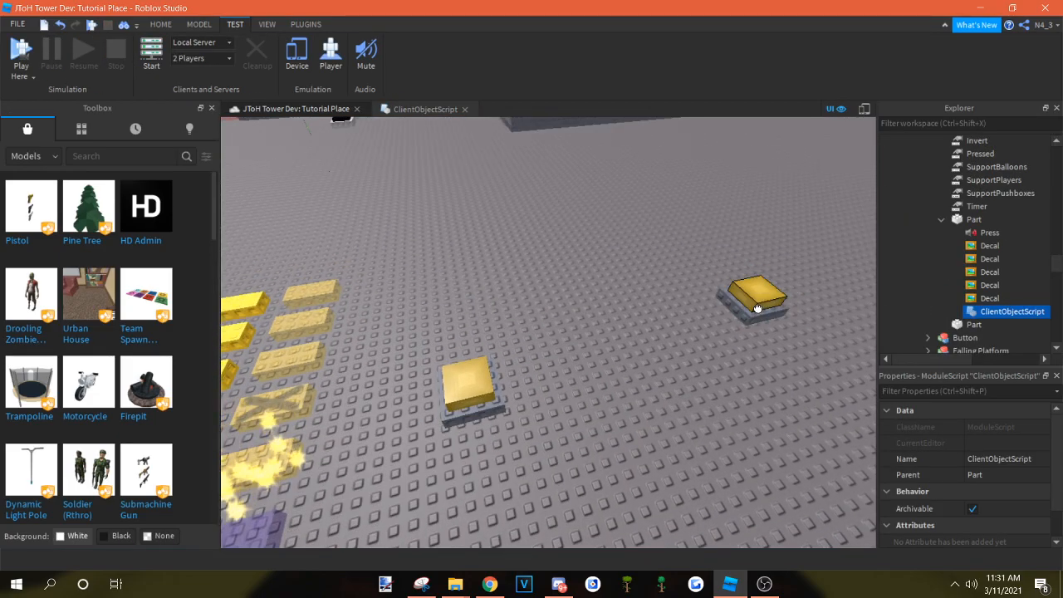
left_click(759, 310)
key("f")
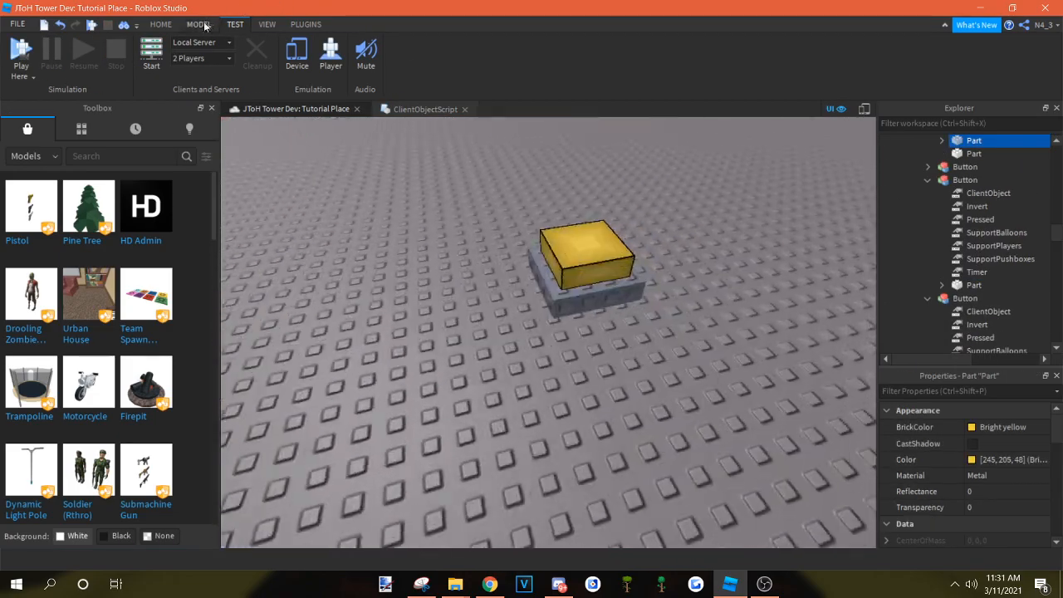
left_click(200, 24)
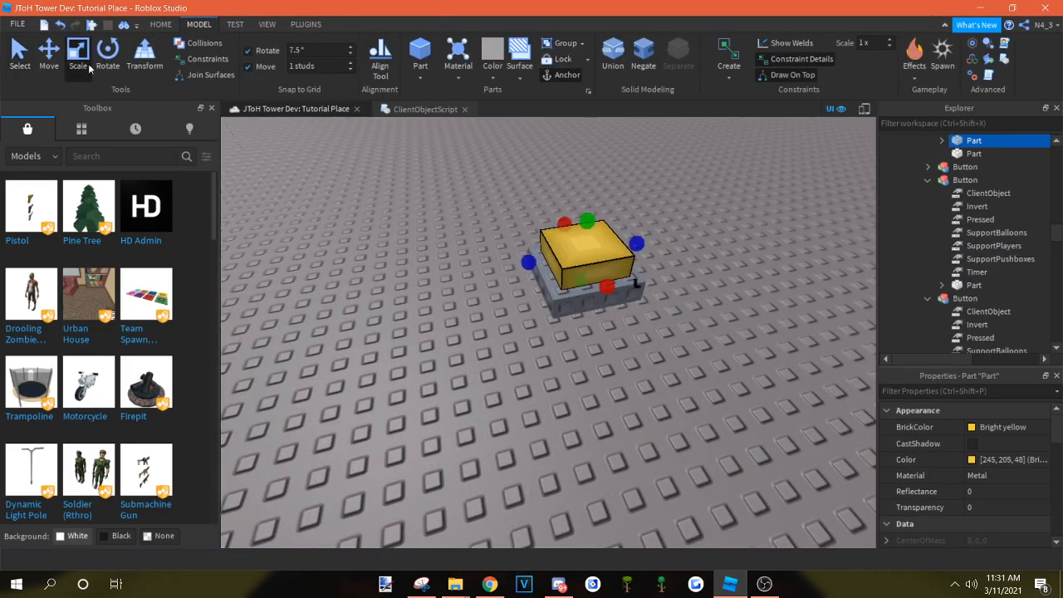
left_click_drag(601, 215, 601, 182)
scroll(600, 196, "down", 4)
left_click(616, 279)
left_click(450, 252)
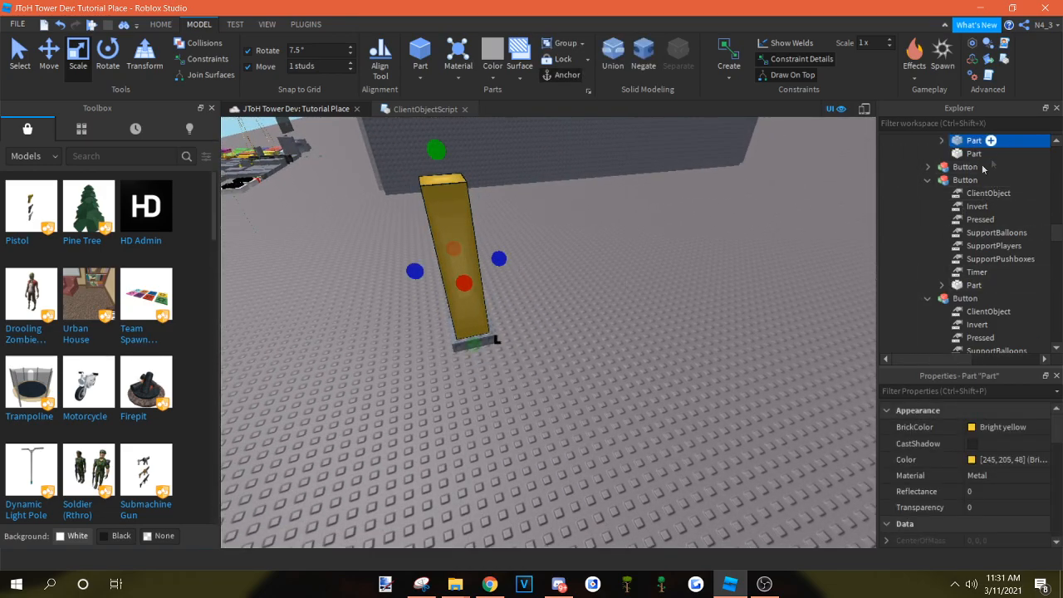
Open the tall part's ClientObjectScript and rewrite line 5's pressedcf offset to move along Z using -script.Parent.Size.Z
left_click(940, 142)
double_click(955, 233)
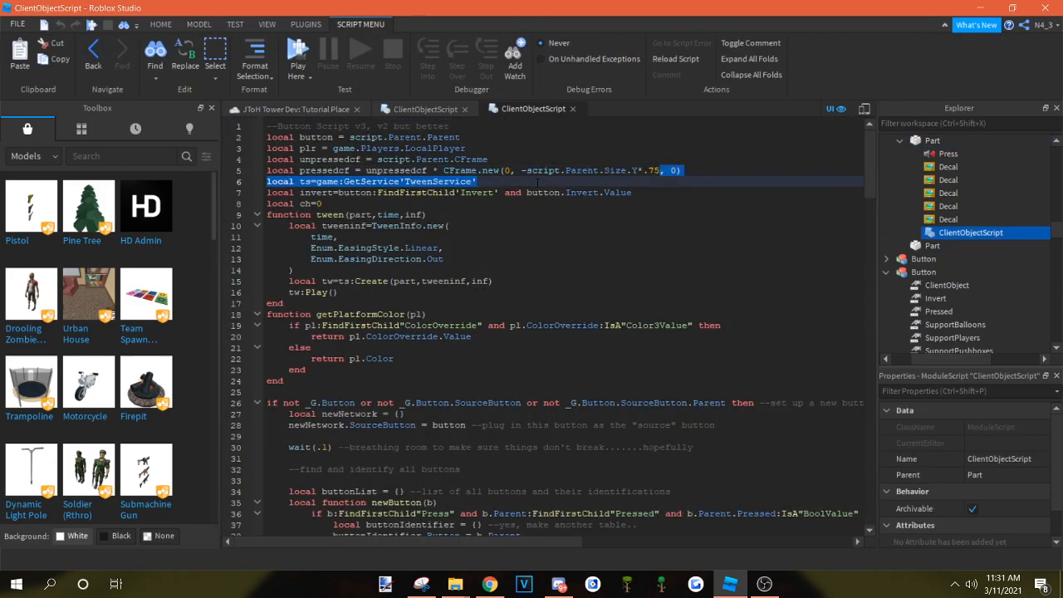
left_click_drag(660, 170, 522, 170)
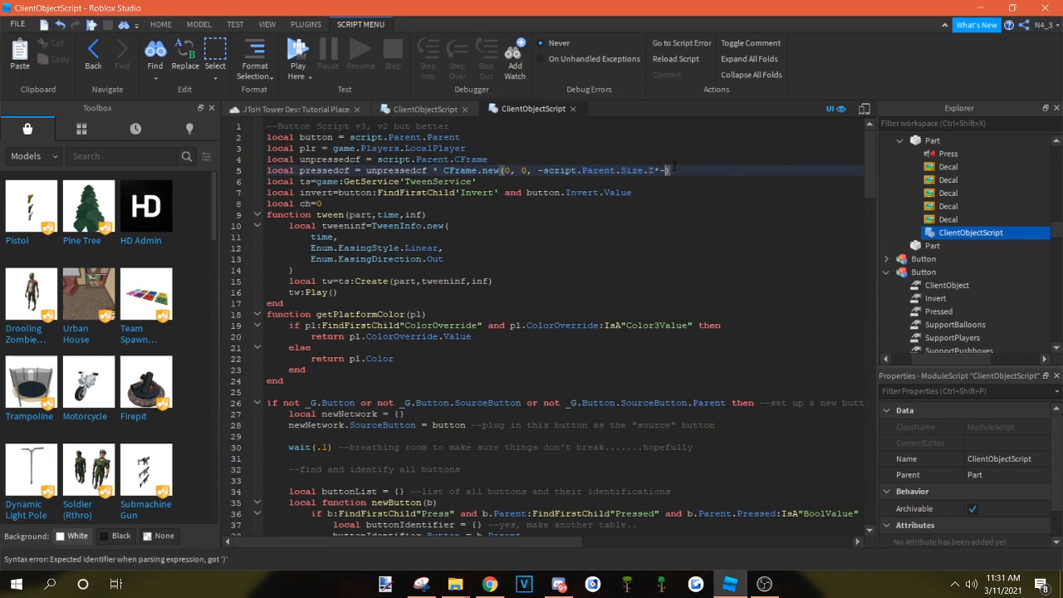
Return to the place view and weld the grey base part of the button to the tall yellow column
left_click(289, 109)
left_click(476, 344)
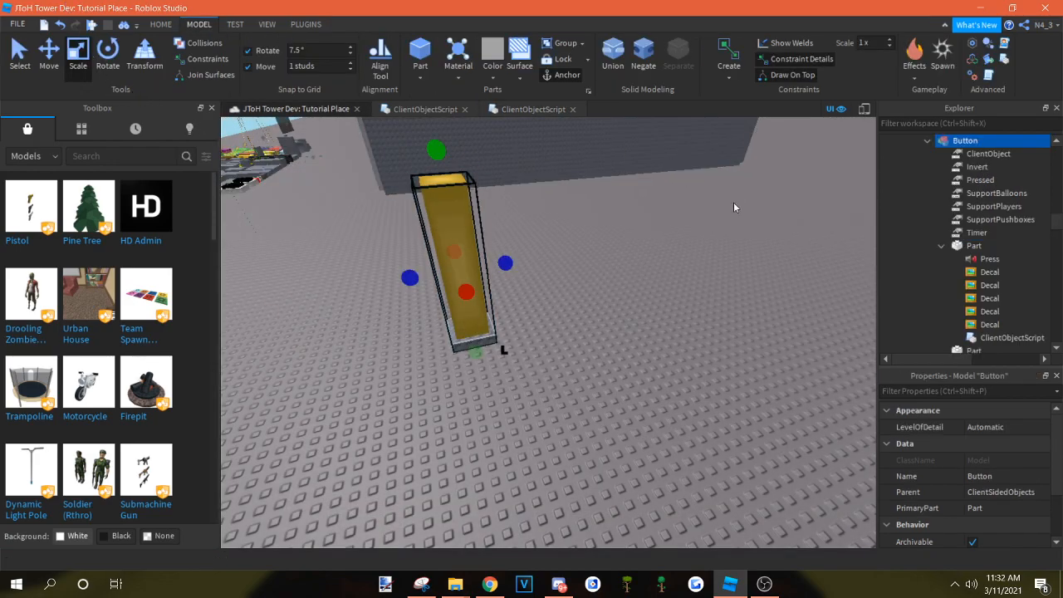
right_click_drag(746, 207, 741, 207)
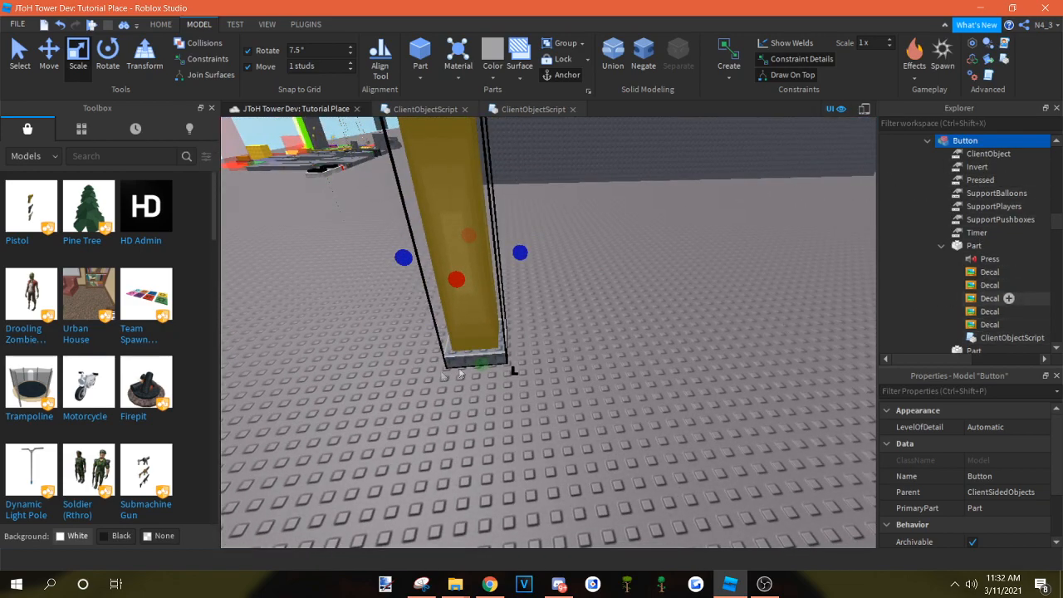
left_click(460, 370)
left_click(471, 359)
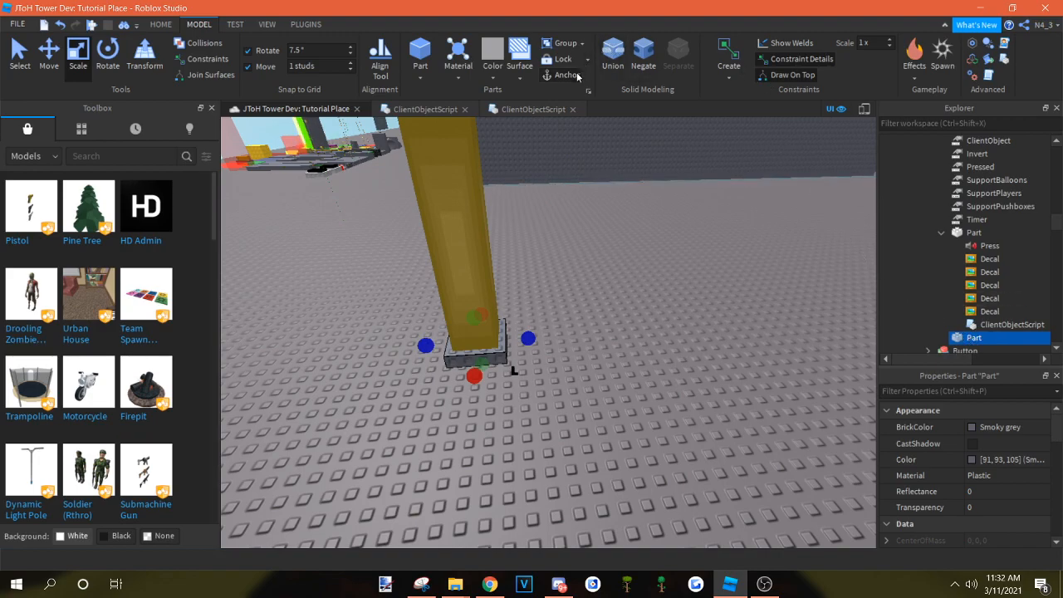
left_click(729, 74)
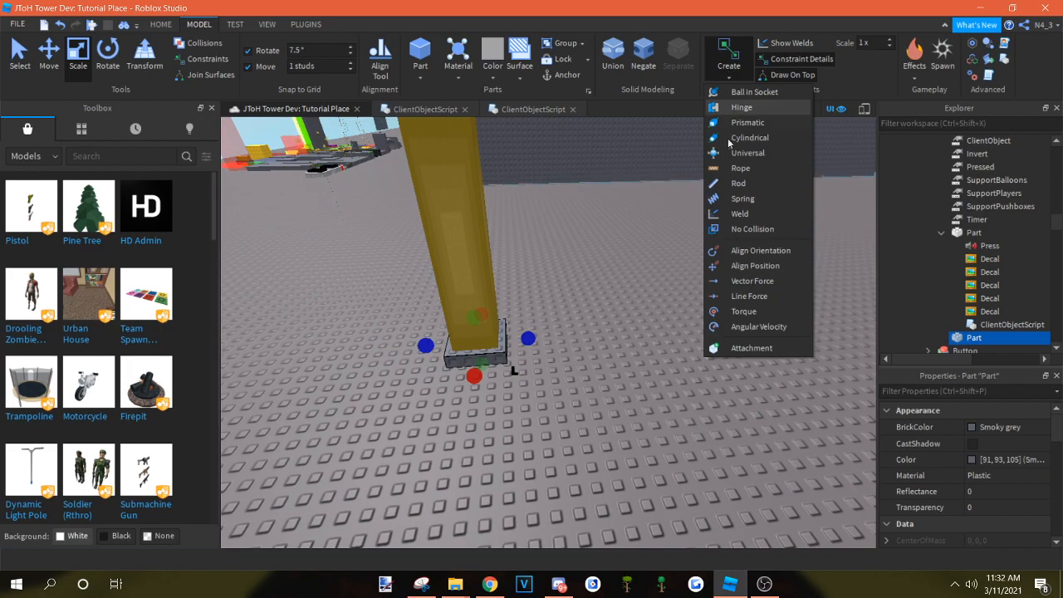
left_click(739, 214)
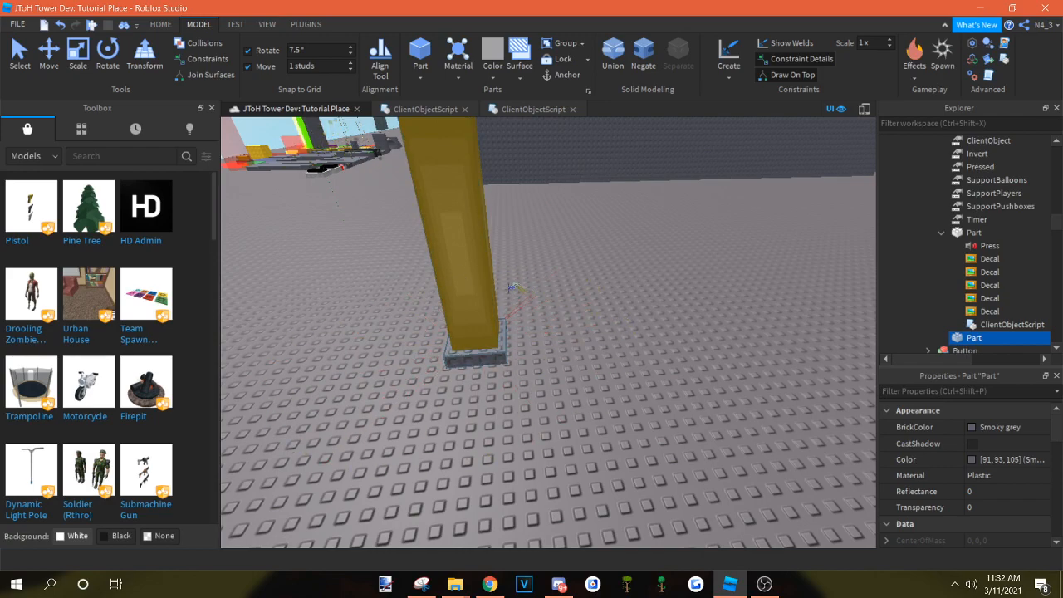
left_click(475, 287)
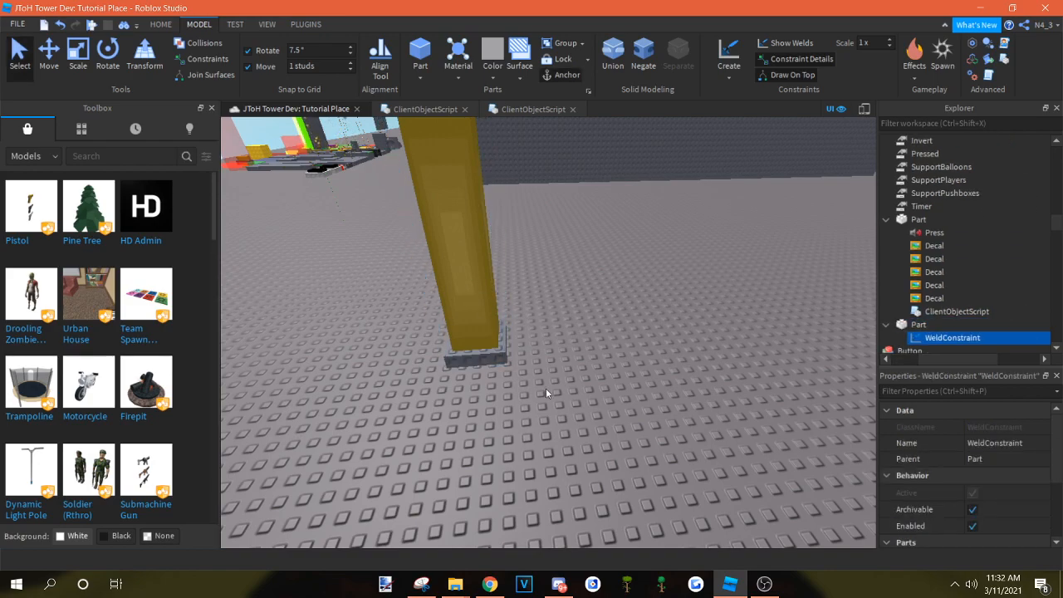
Duplicate the grey base part and shape the copies into a base strip and a tall wall beside the yellow column
left_click(503, 364)
key("ctrl+d")
left_click_drag(502, 364, 497, 362)
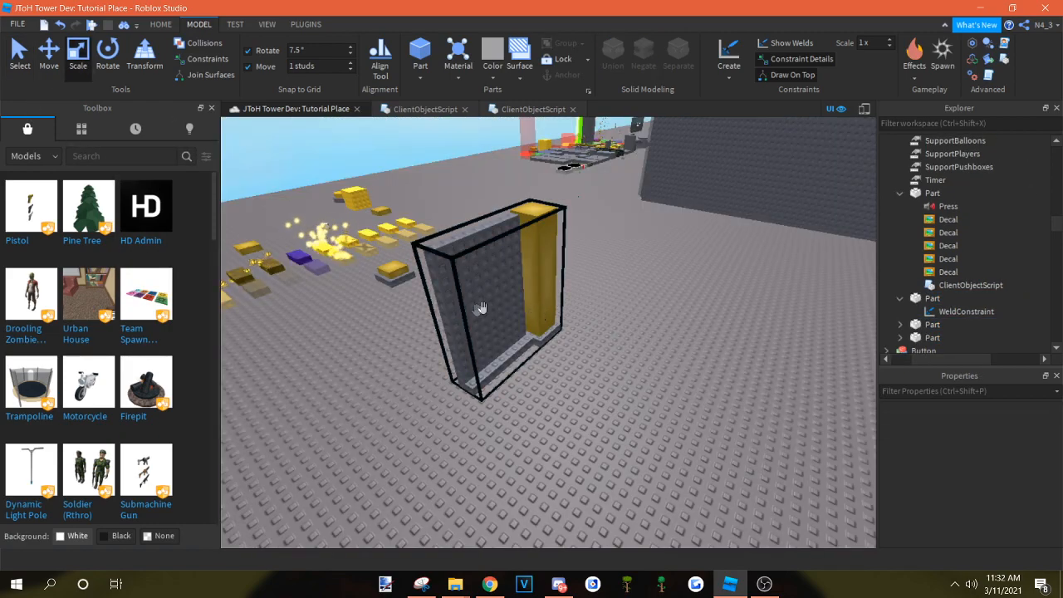
Play-test the place, walk the character around and watch the column with its attached wall from a distance, and end the test
left_click(236, 24)
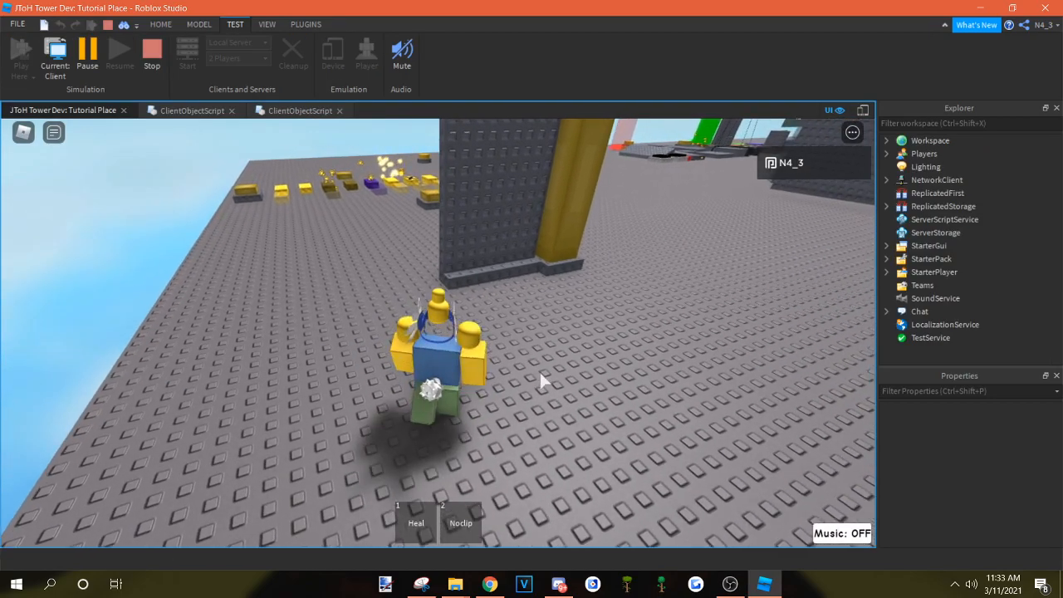
key("w")
scroll(438, 333, "down", 3)
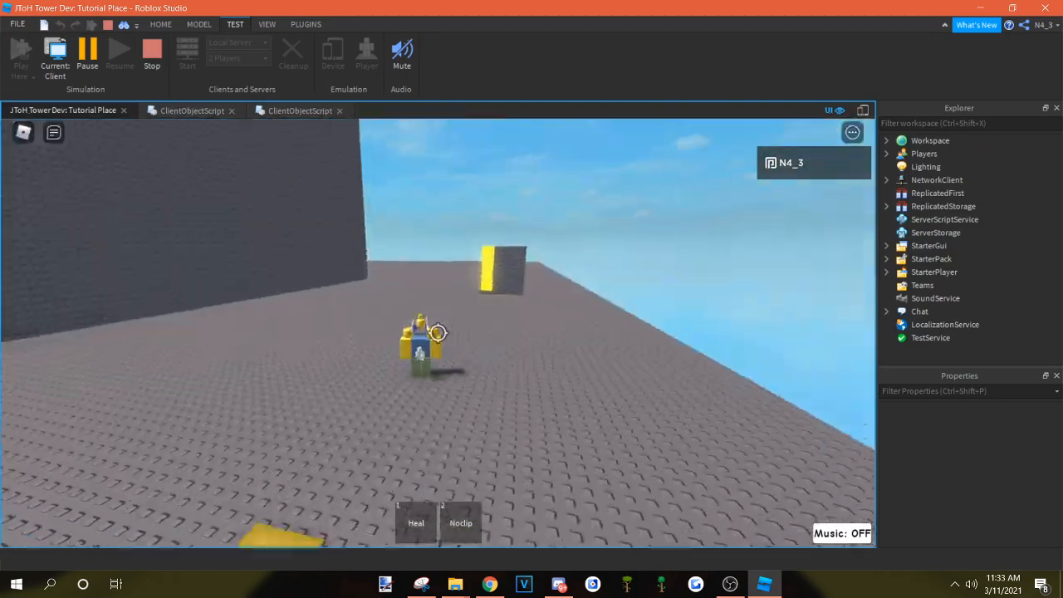
key("shift")
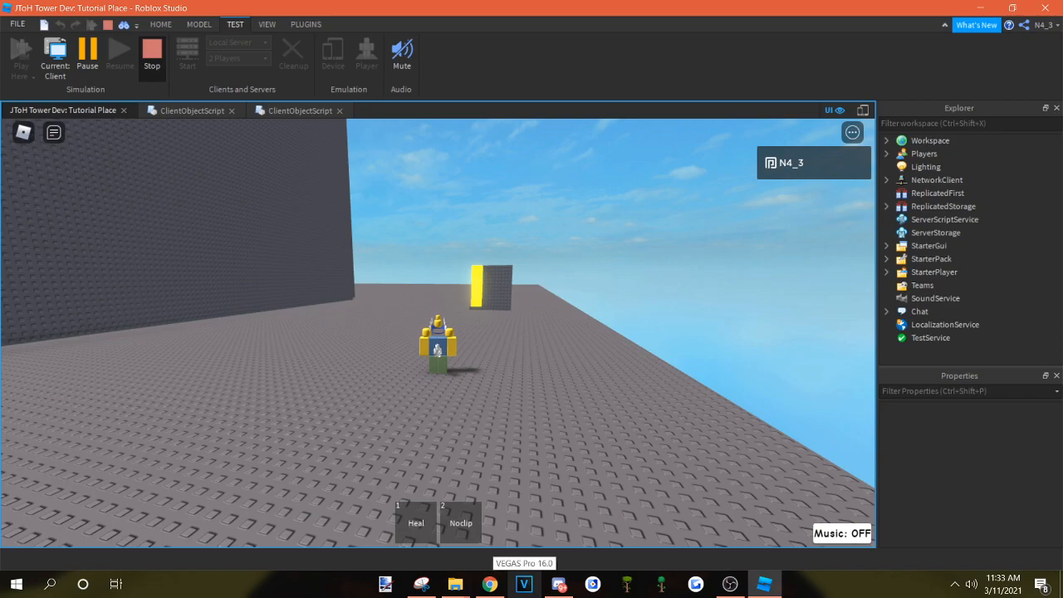
key("shift+F5")
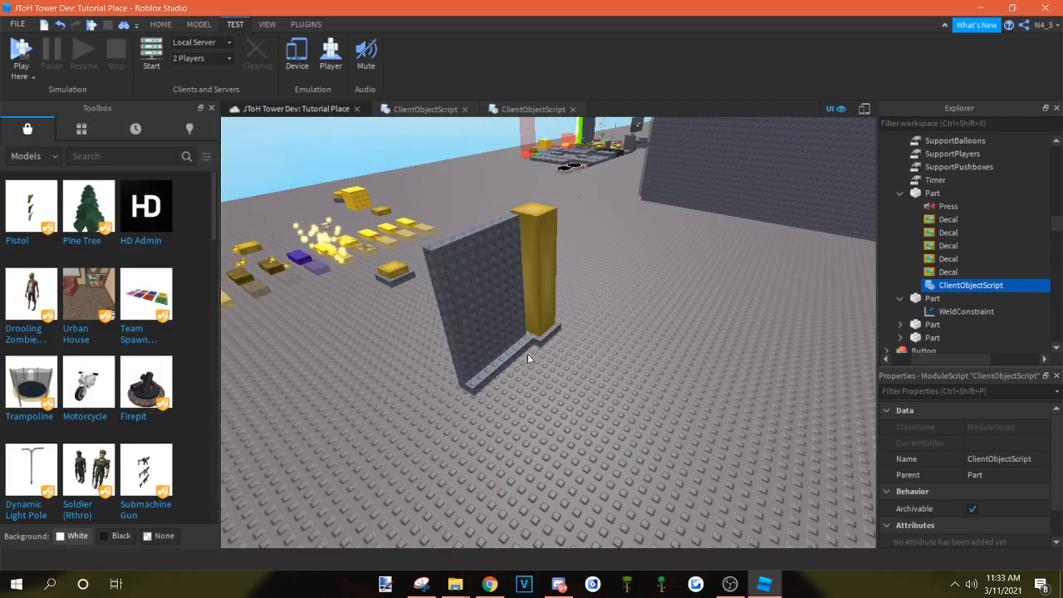
Box-select both rows of button-activated platforms and look through their entries in the object tree
key("a")
right_click_drag(489, 242, 366, 311)
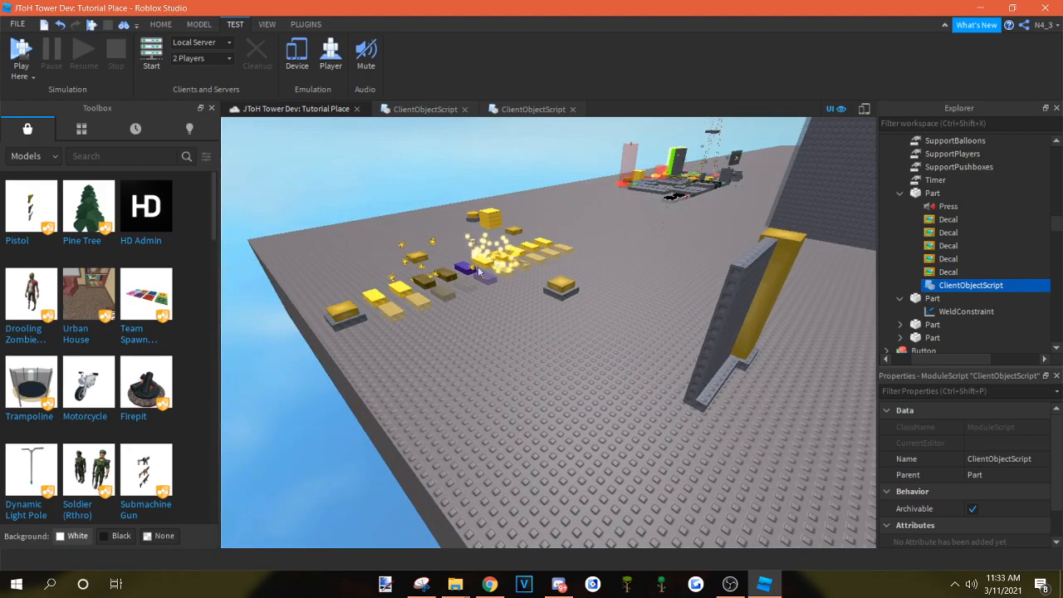
key("w")
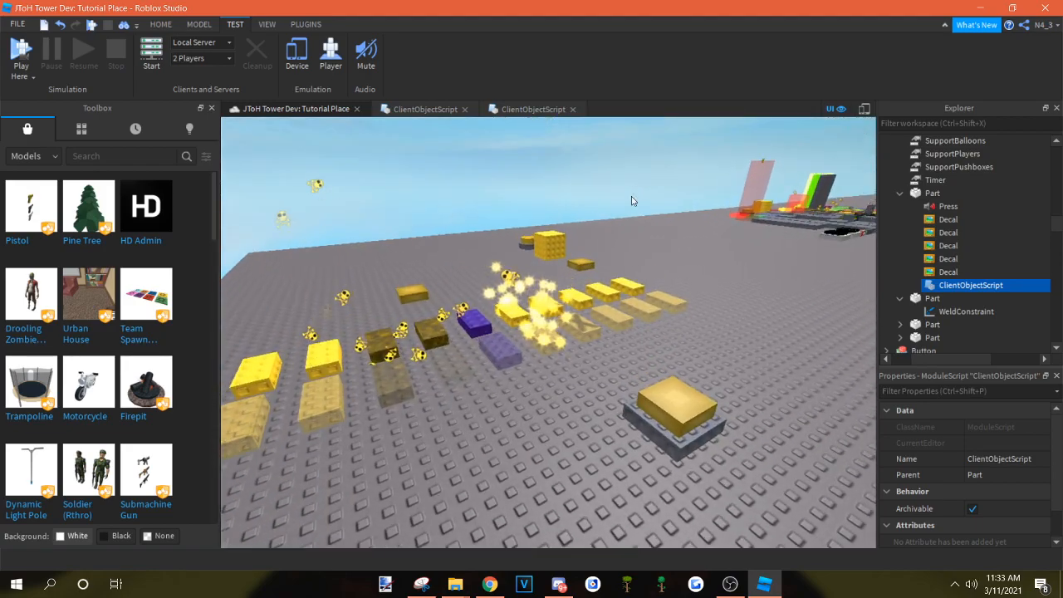
scroll(616, 223, "down", 5)
left_click_drag(406, 311, 790, 198)
scroll(1011, 206, "down", 4)
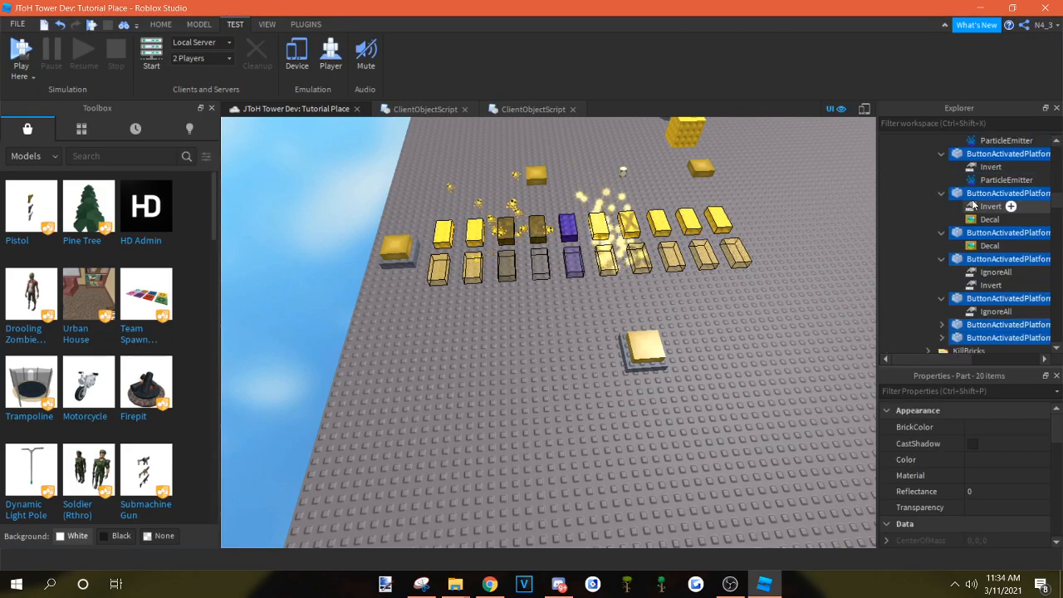
right_click_drag(522, 319, 519, 315)
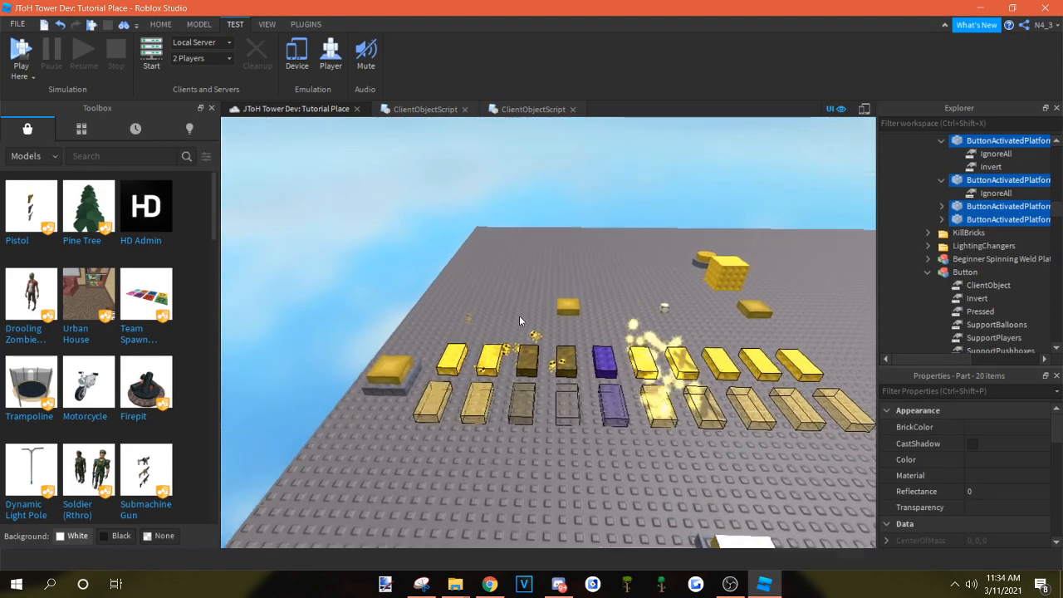
Examine the first solid and translucent yellow platforms up close, selecting the first translucent one to see its properties
scroll(619, 289, "up", 4)
right_click_drag(619, 289, 492, 512)
left_click(420, 422)
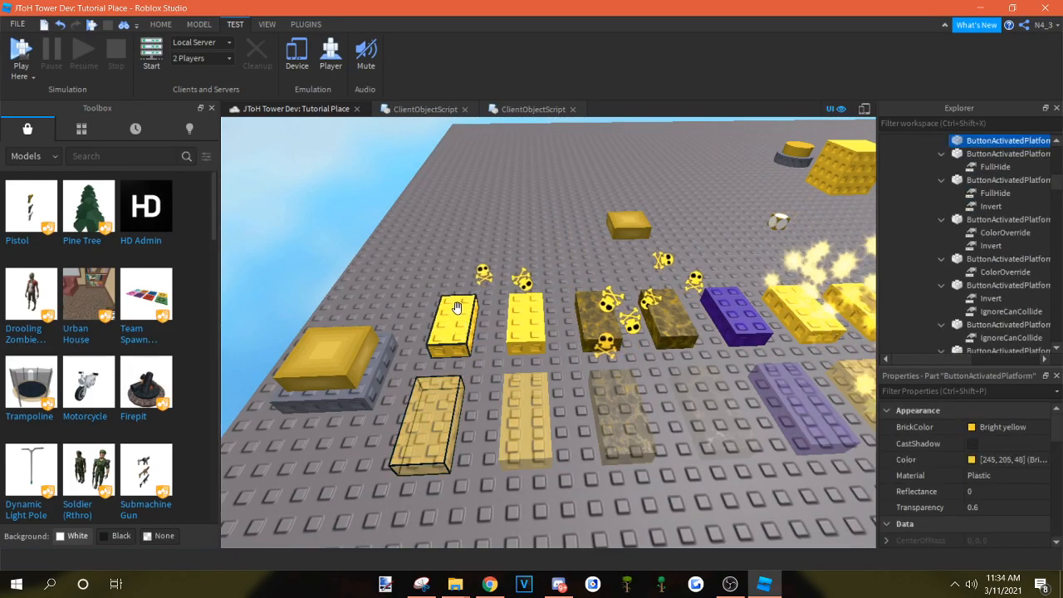
left_click(434, 478)
left_click(429, 436)
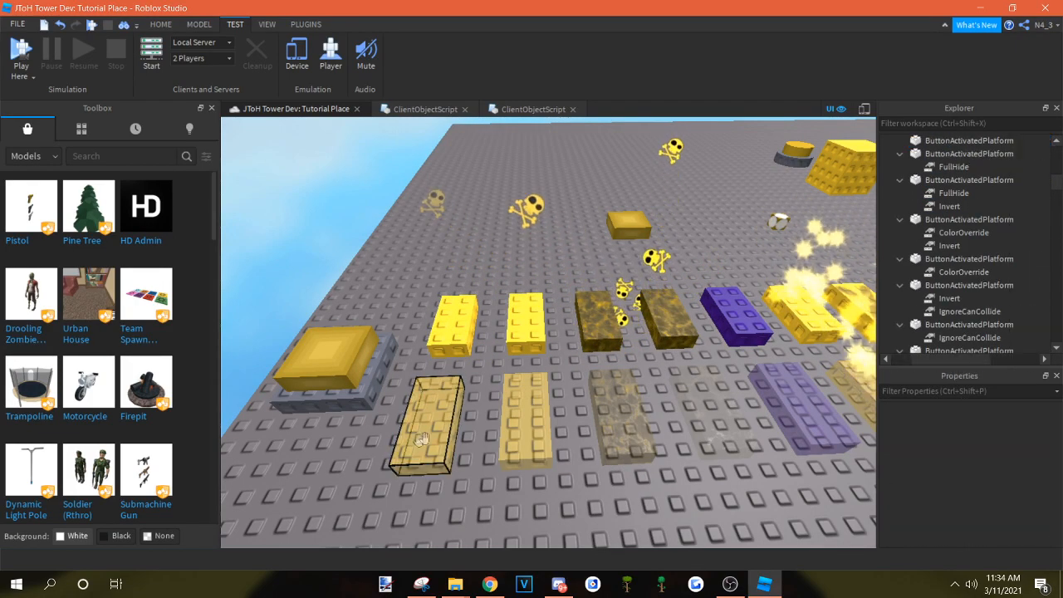
left_click(521, 432)
key("d")
key("s")
left_click_drag(394, 437, 634, 415)
key("a")
key("w")
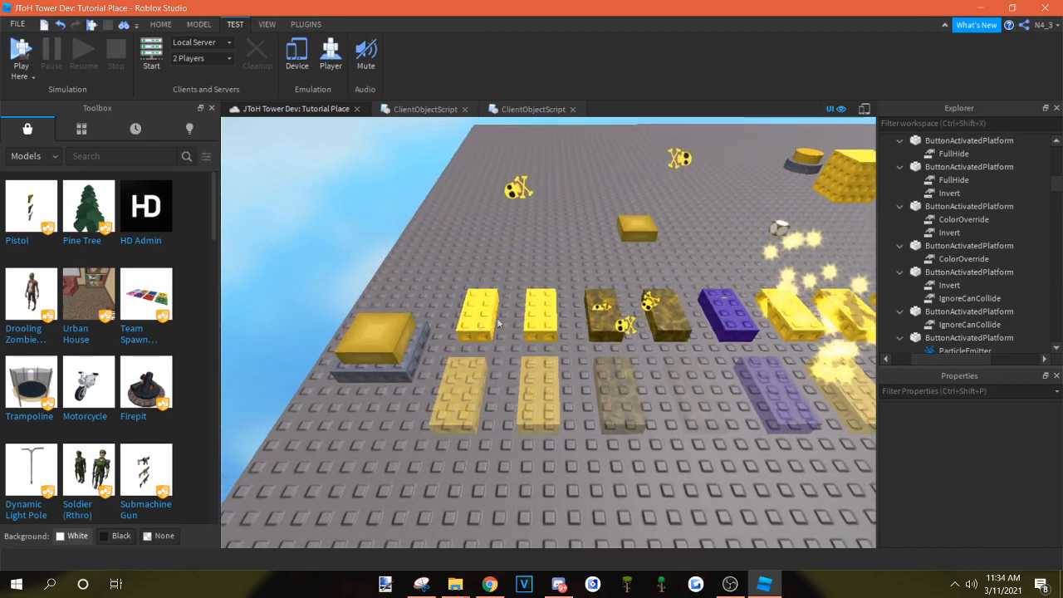
Insert a BoolValue into the first solid yellow platform
right_click_drag(430, 343, 499, 344)
left_click(365, 365)
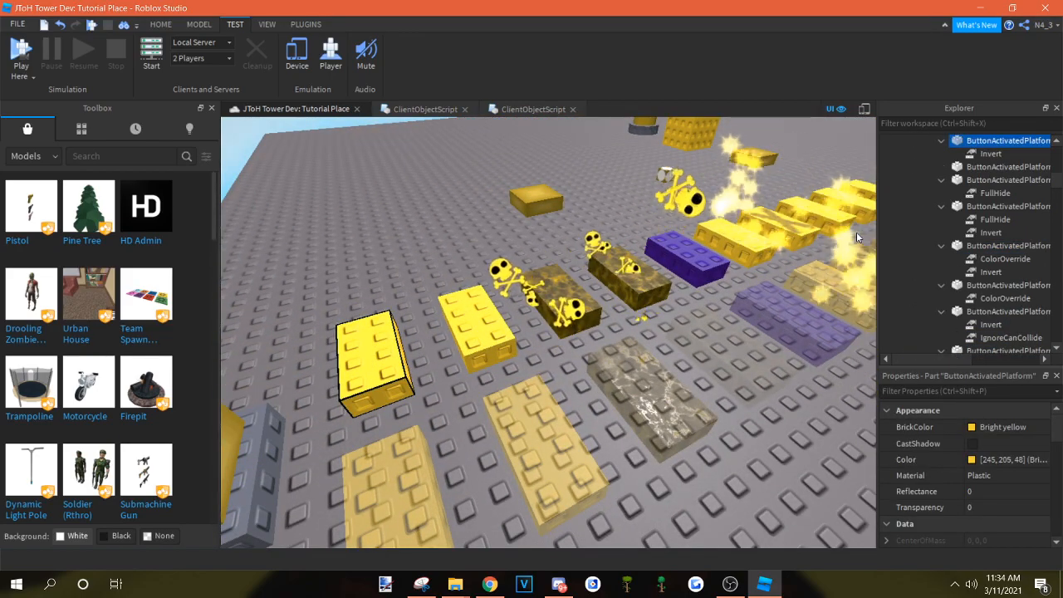
right_click(991, 144)
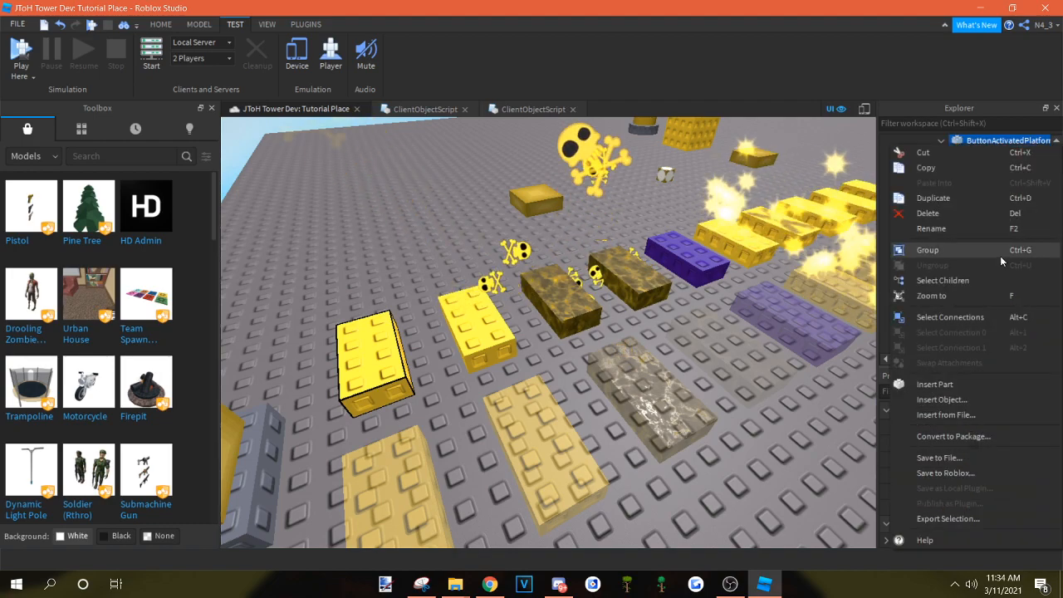
left_click(970, 397)
type("bool")
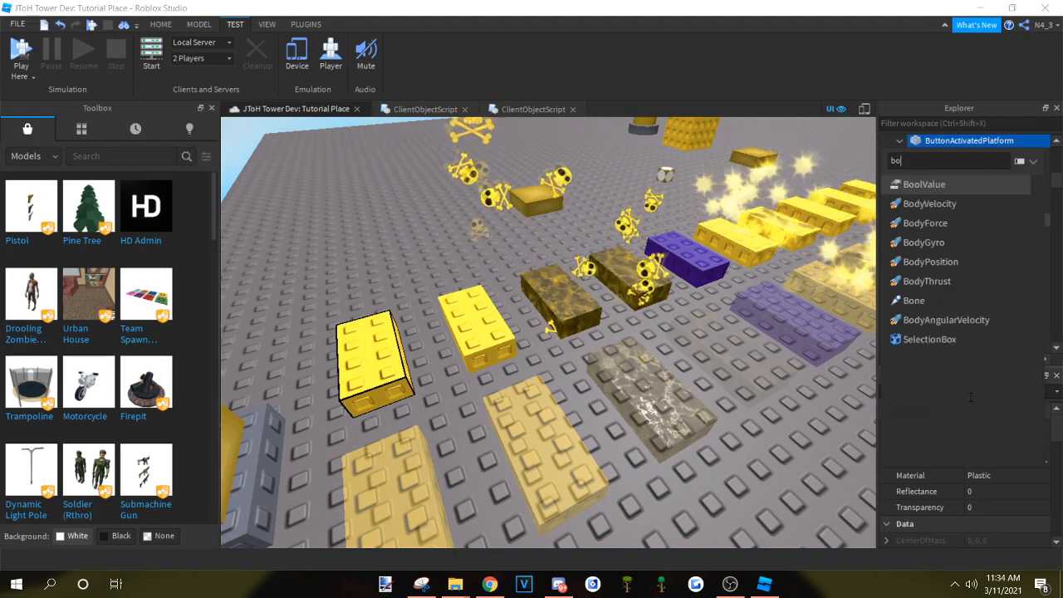
key("Return")
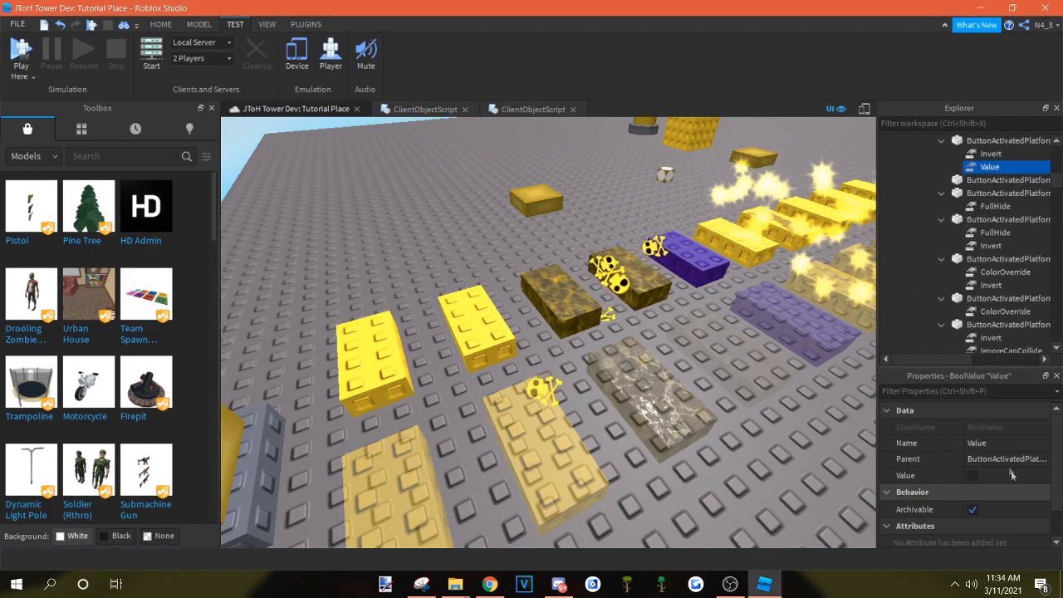
Check the platform's Invert value and delete the newly inserted BoolValue
left_click(983, 155)
left_click(978, 169)
key("Delete")
Select the second translucent yellow platform and the first translucent kill brick, and expand the kill brick to examine its child objects
right_click_drag(504, 315, 517, 405)
scroll(625, 311, "down", 2)
left_click(482, 405)
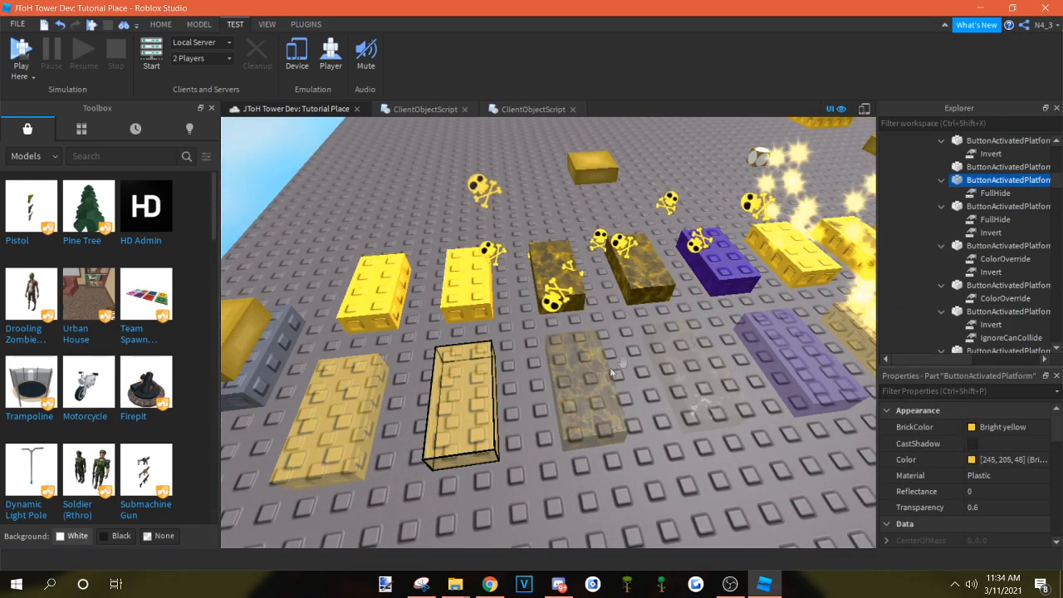
left_click(618, 364)
right_click_drag(618, 364, 885, 183)
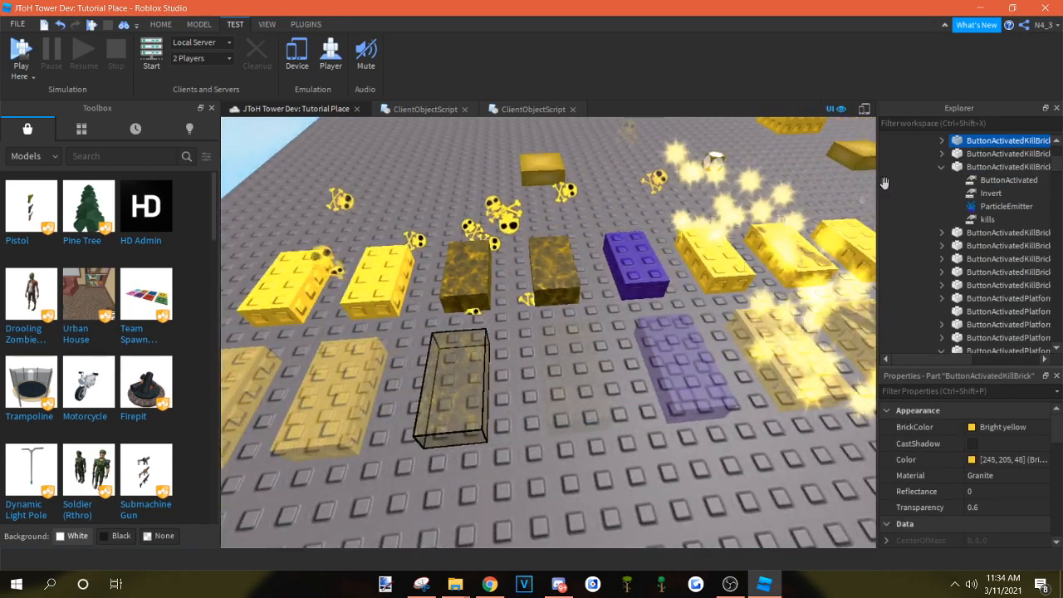
left_click(941, 141)
right_click_drag(731, 279, 698, 301)
key("d")
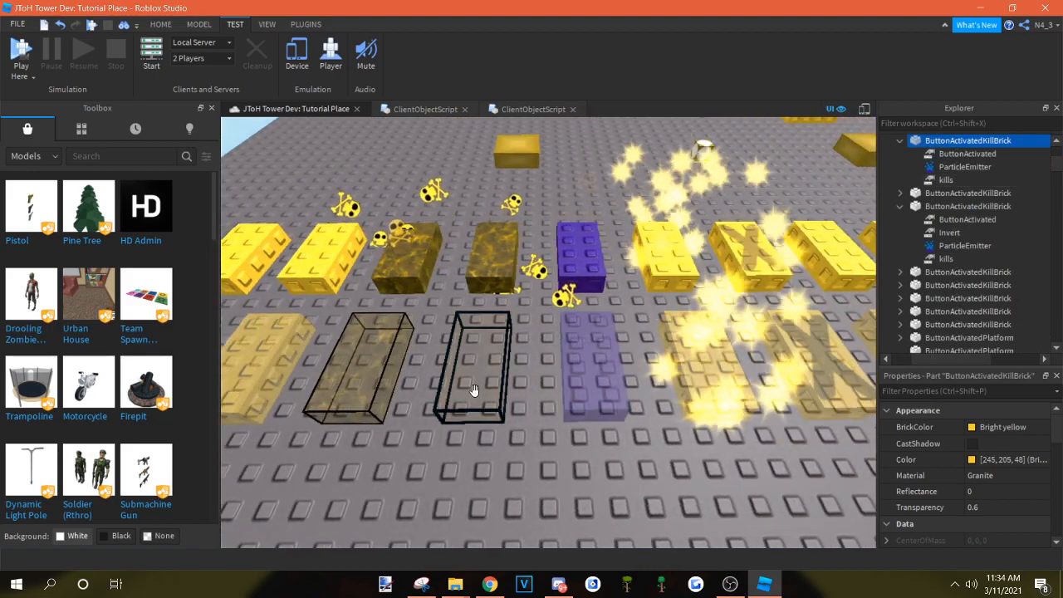
Select the nearly invisible kill brick and expand it to examine its FullHide value and other children
left_click(475, 387)
left_click(941, 206)
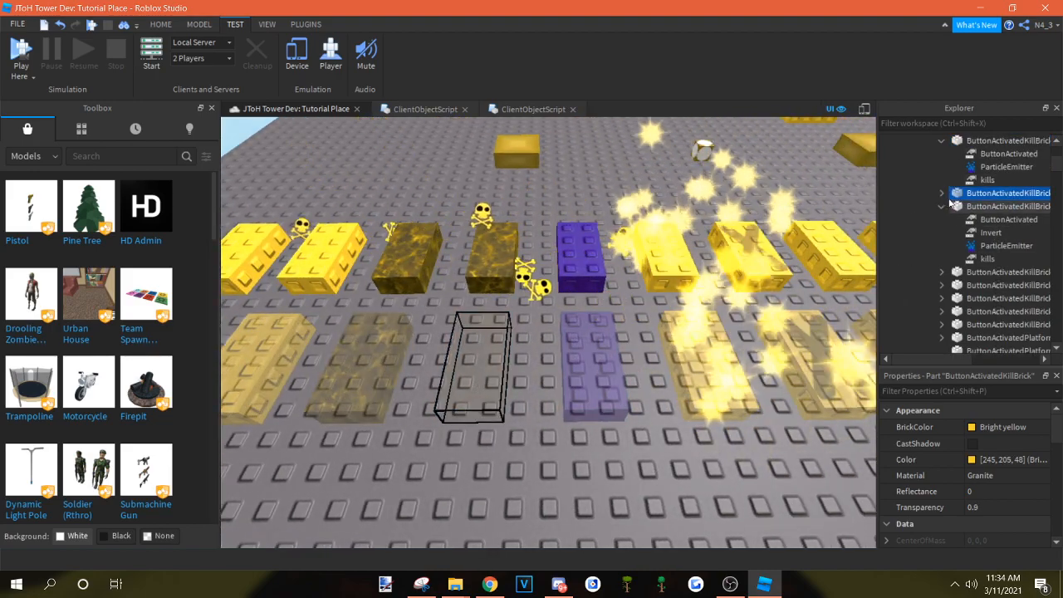
left_click(941, 193)
key("d")
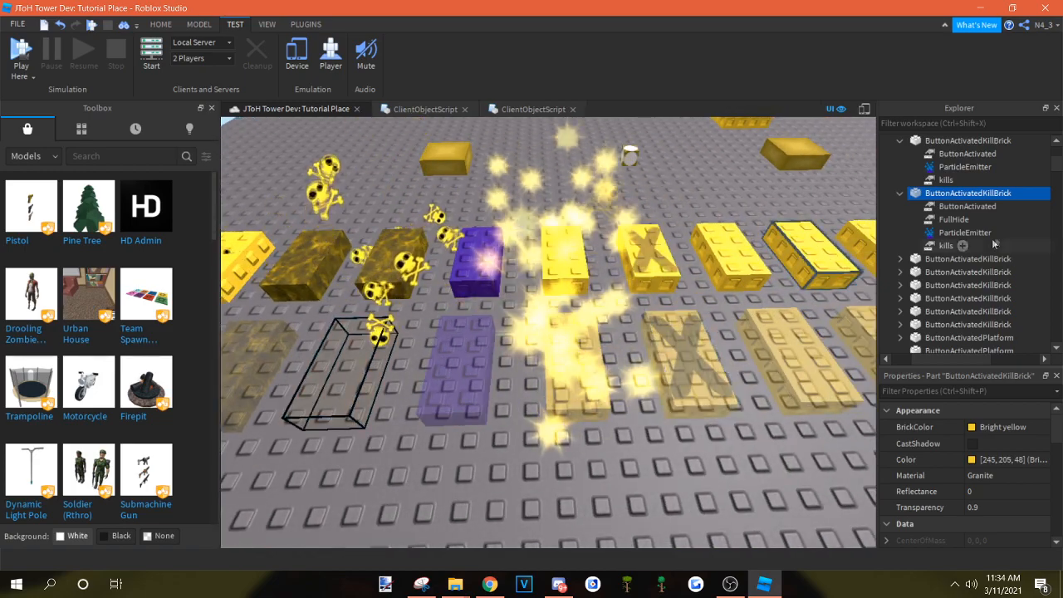
Select the translucent X-marked platform and its plain yellow neighbour, and inspect the neighbour's IgnoreCanCollide value
left_click(692, 355)
key("d")
key("s")
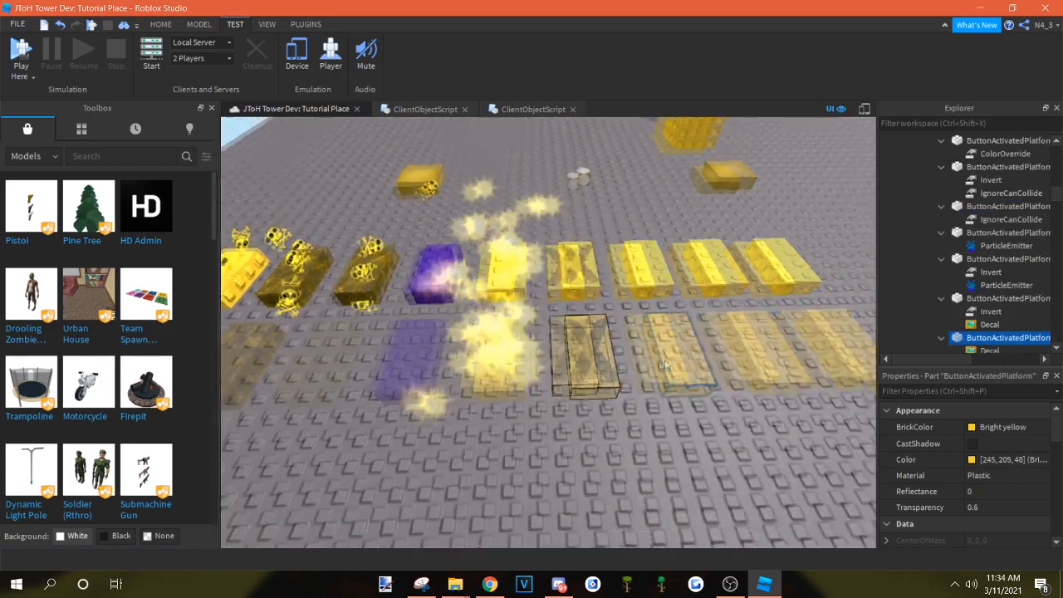
left_click(530, 361)
left_click(969, 208)
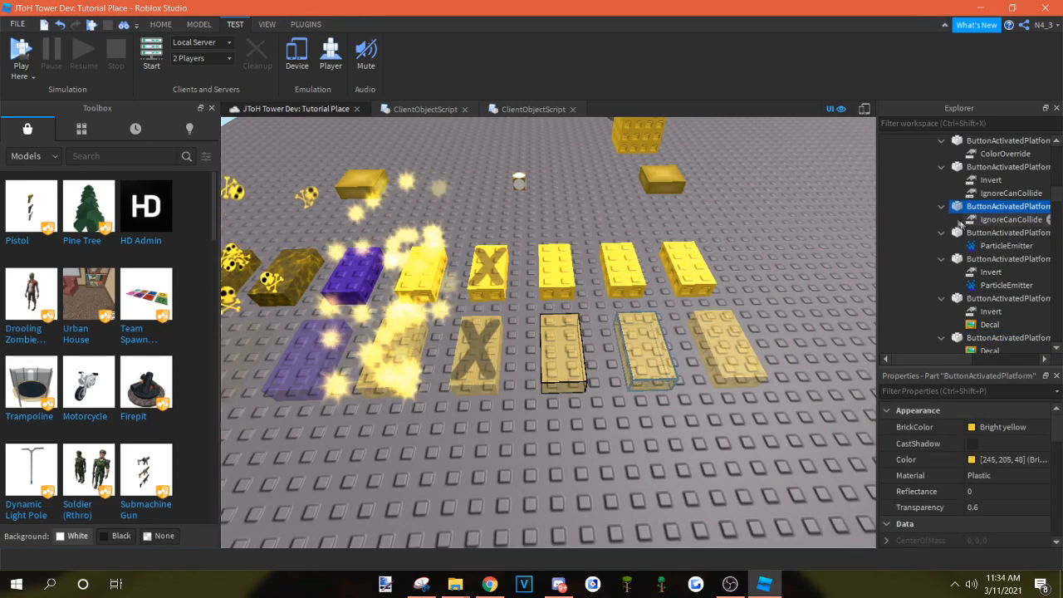
left_click(973, 221)
Select the last two translucent yellow platforms one after the other, examine their IgnoreTransparency and IgnoreAll values, and clear the selection
scroll(974, 229, "down", 10)
left_click(642, 337)
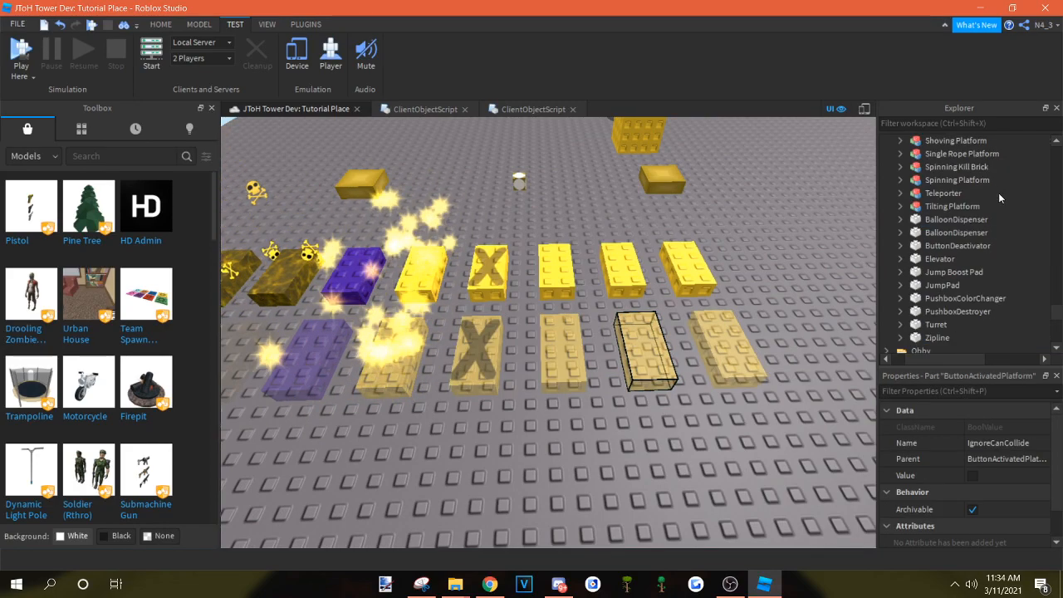
left_click(942, 298)
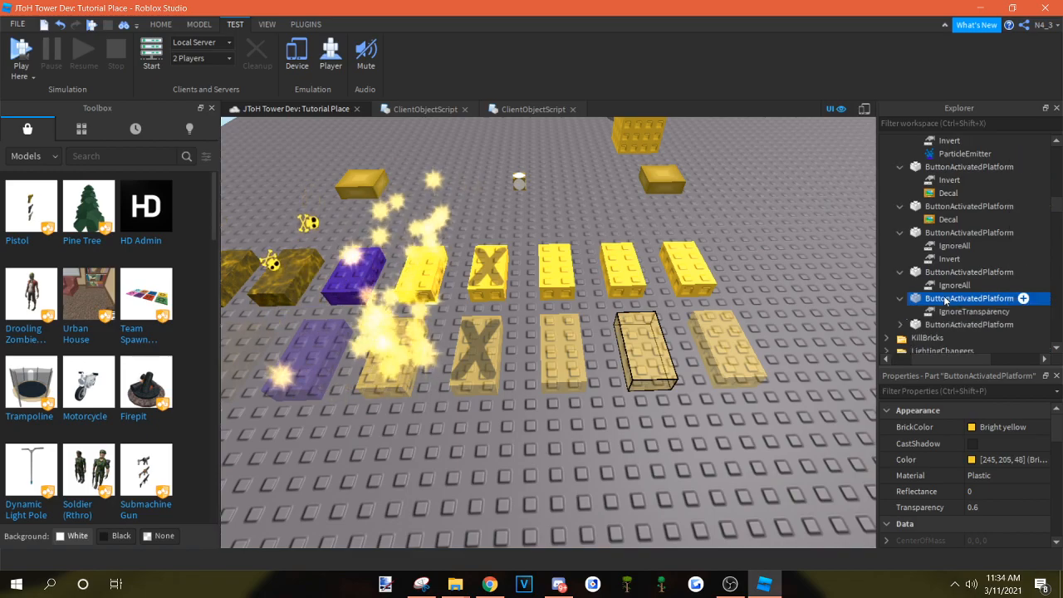
left_click(727, 349)
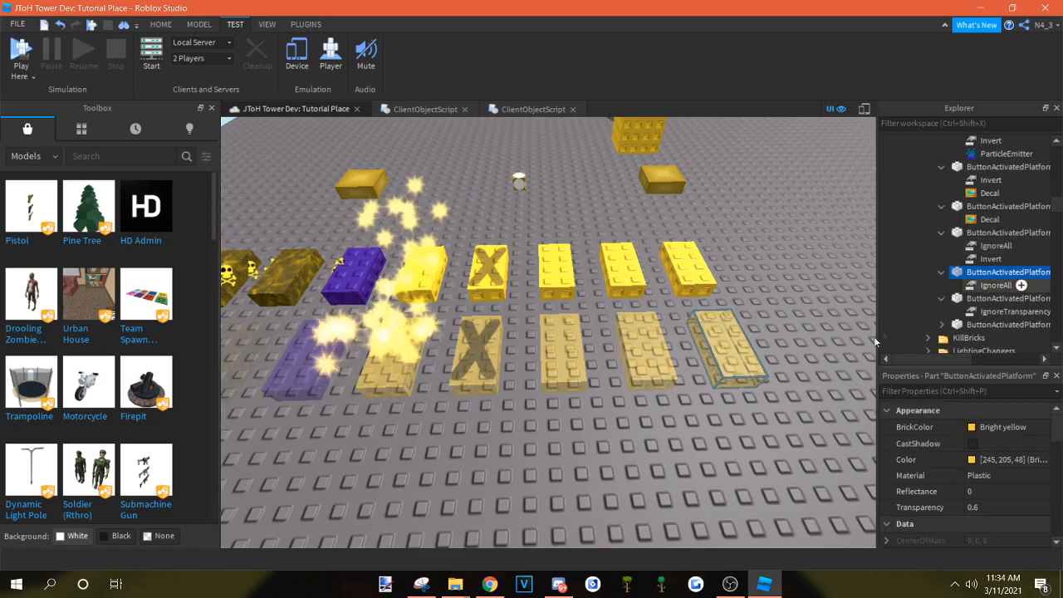
left_click(757, 428)
Select the solid purple platform and examine its ColorOverride and Invert values
key("a")
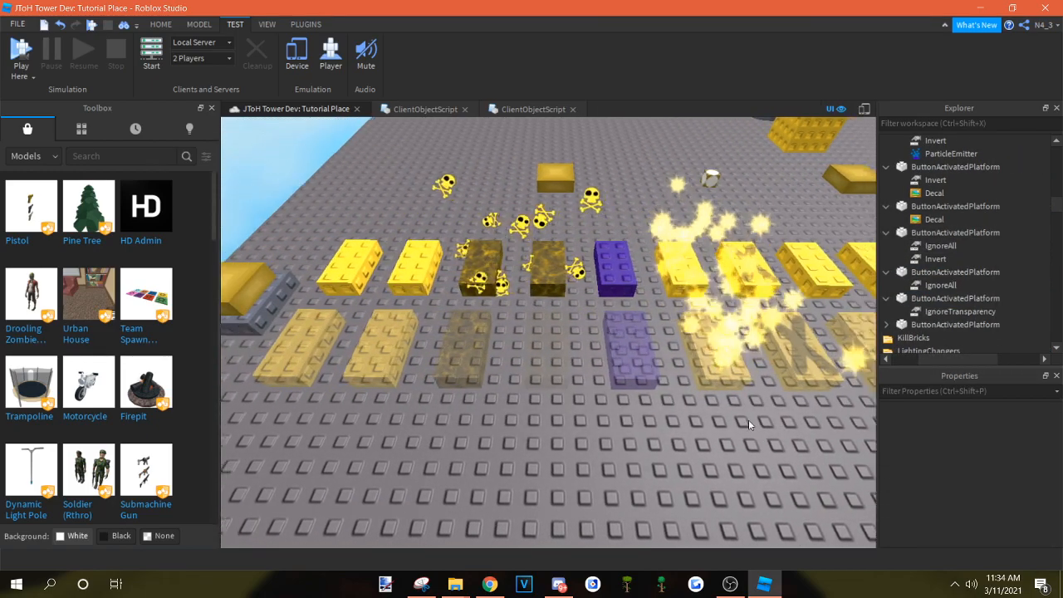
key("d")
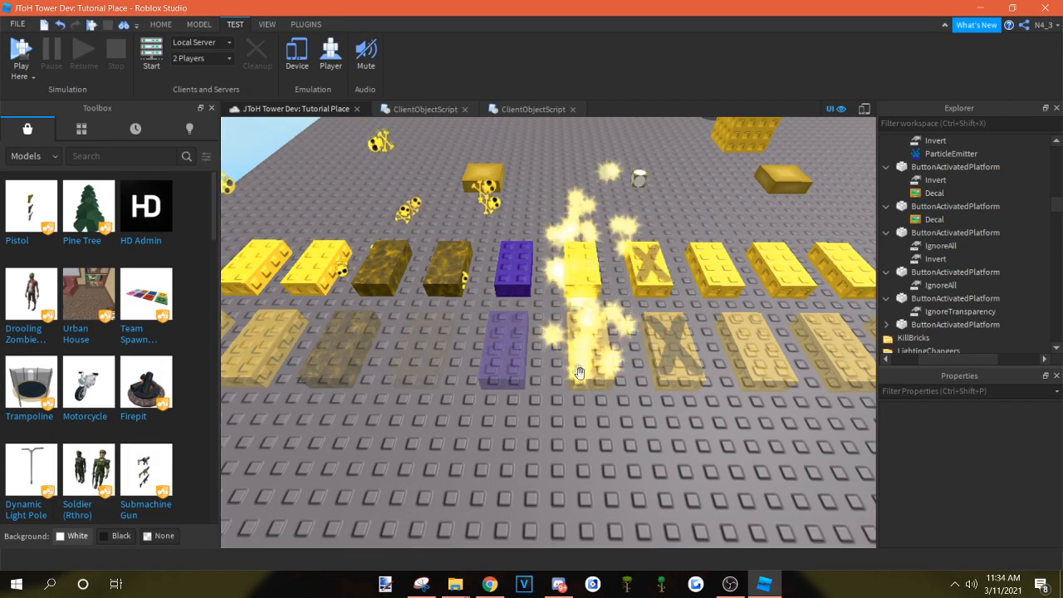
left_click(508, 281)
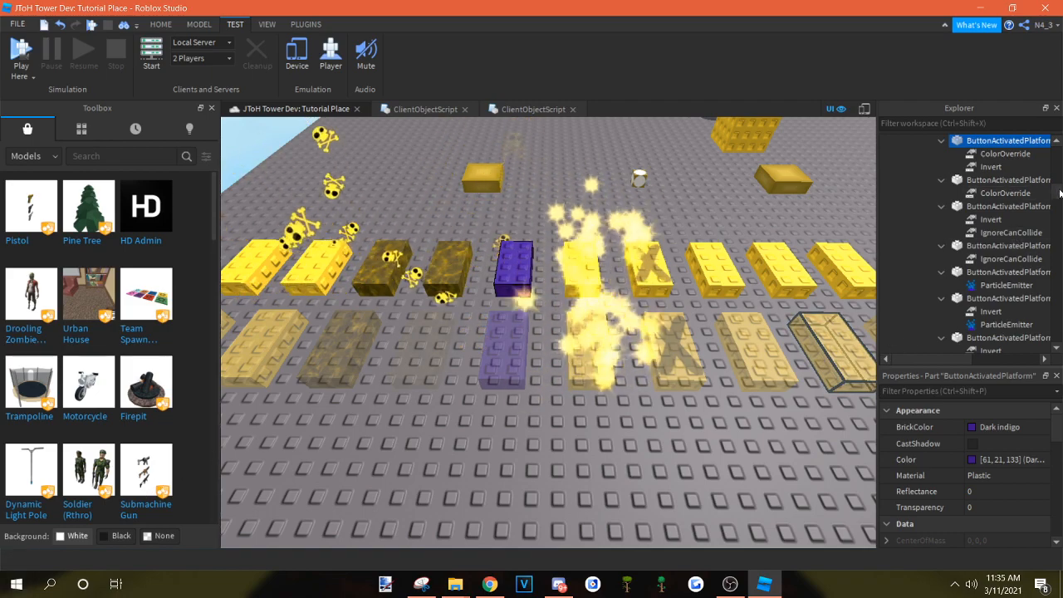
Insert a Color3Value into the Workspace and name it ColorOverride
left_click_drag(1058, 190, 1060, 107)
left_click(930, 140)
right_click(931, 140)
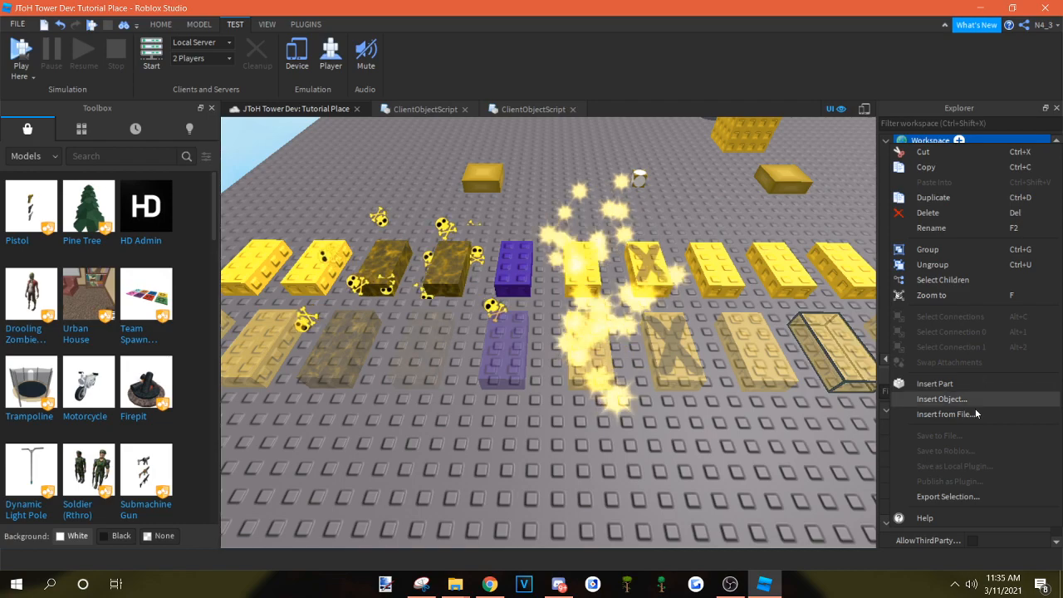
left_click(975, 402)
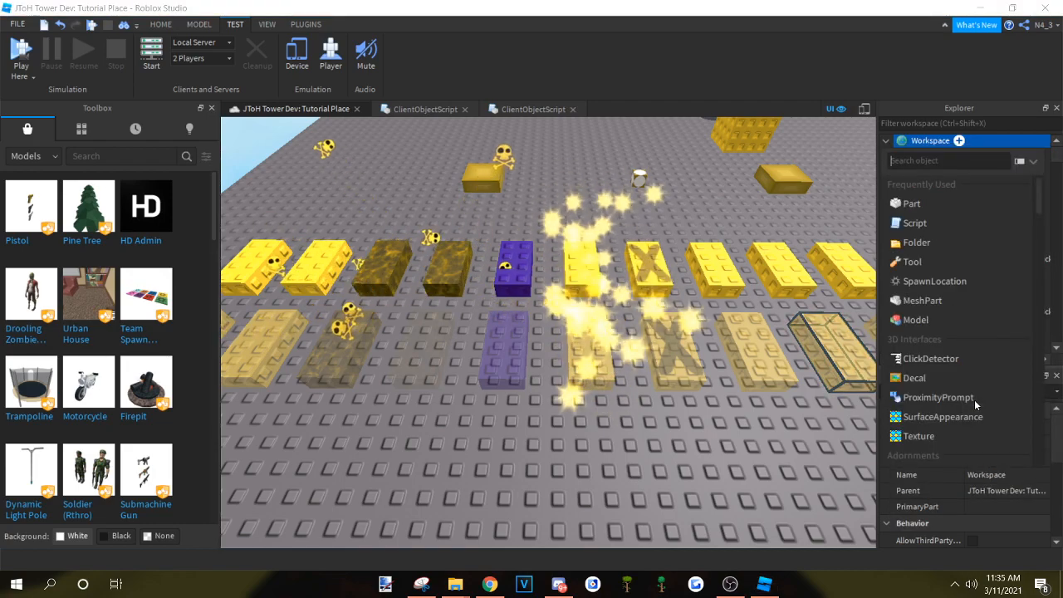
type("colo")
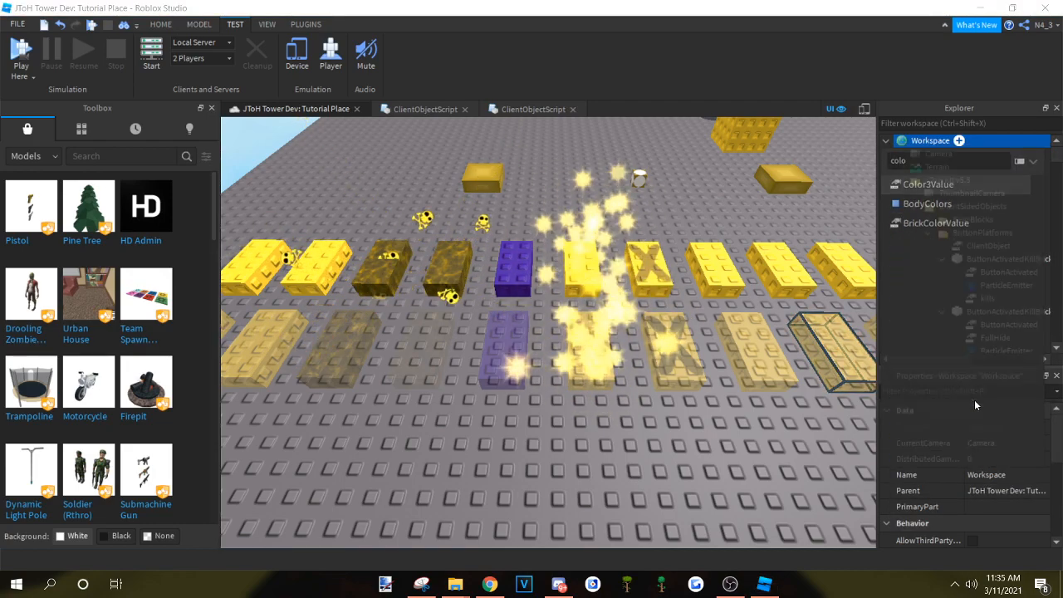
key("Return")
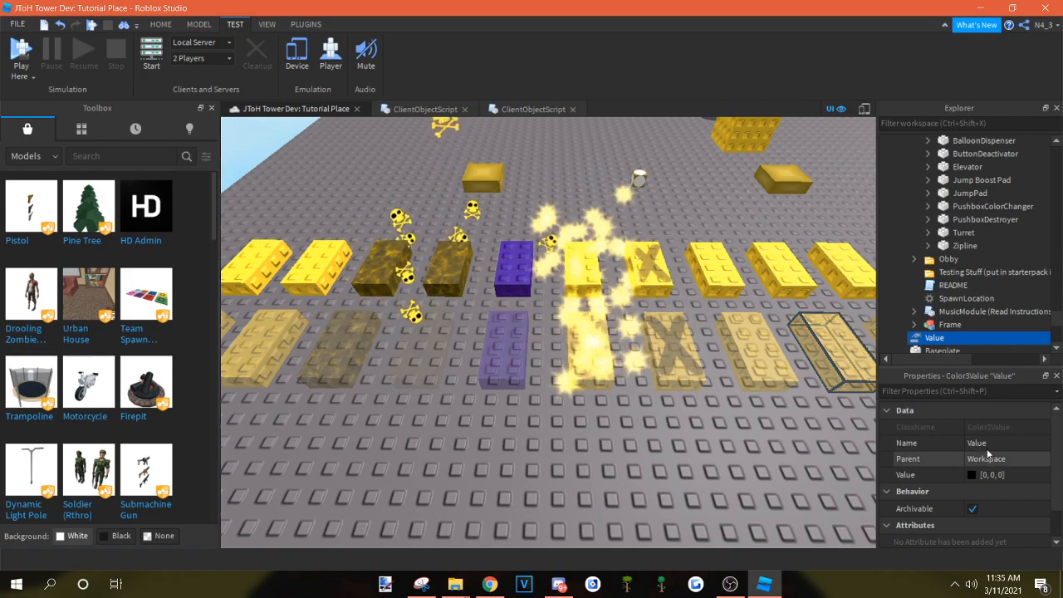
left_click(985, 443)
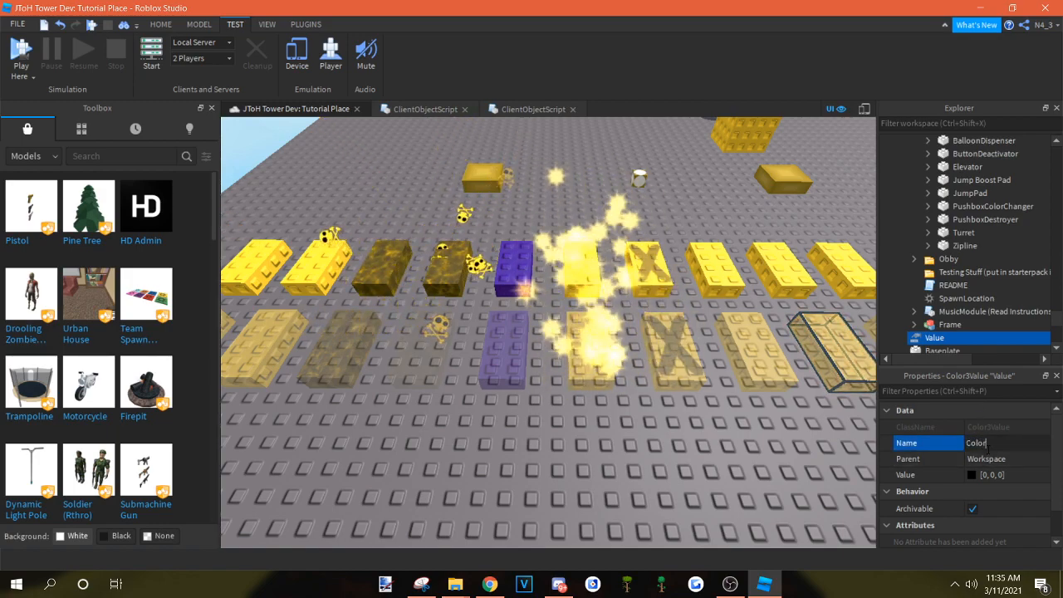
key("Return")
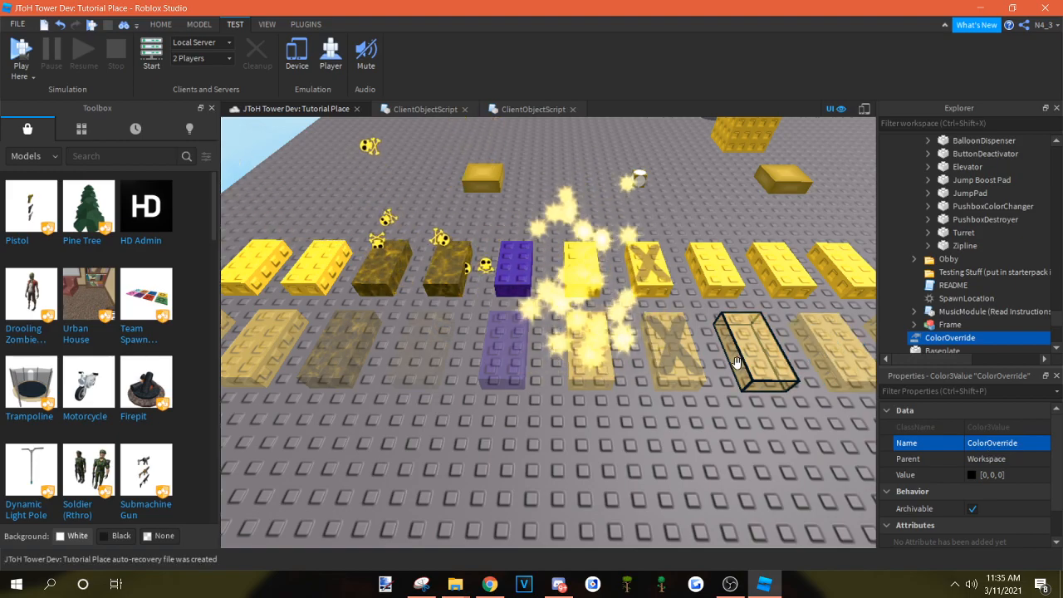
Duplicate the yellow button at the end of the platform rows, place the copy in the open area and recolour its top part Magenta
key("a")
left_click(389, 306)
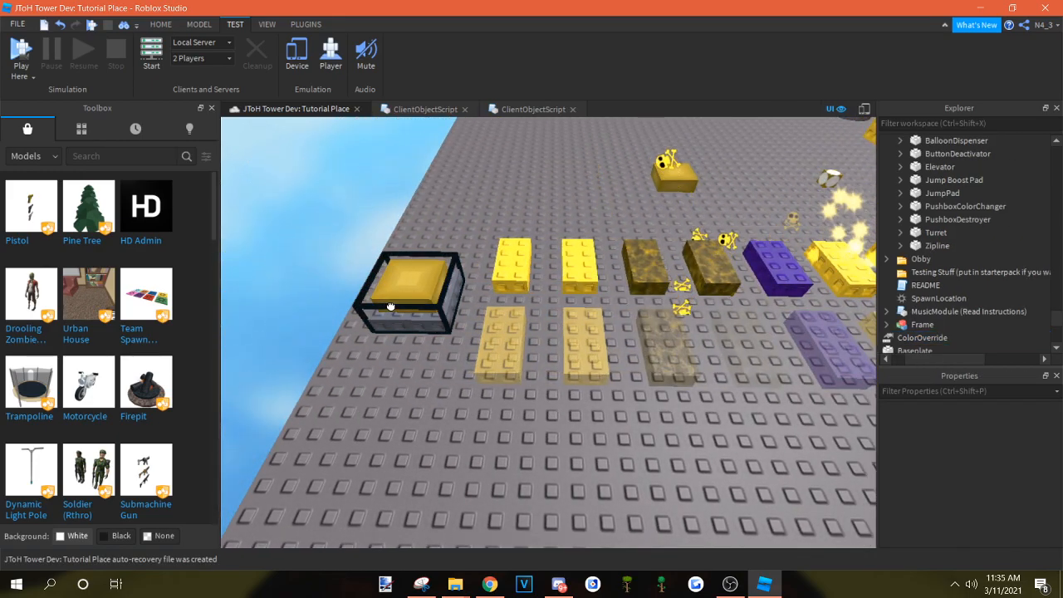
key("ctrl+d")
scroll(415, 349, "down", 3)
left_click_drag(401, 332, 736, 314)
left_click(740, 308, "alt")
left_click(1020, 428)
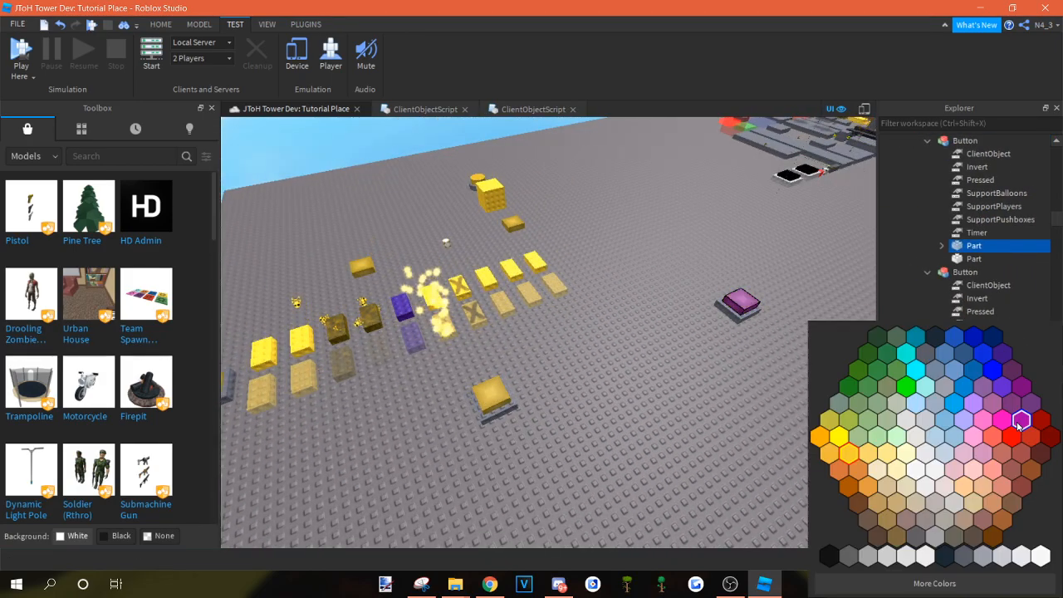
left_click(1019, 424)
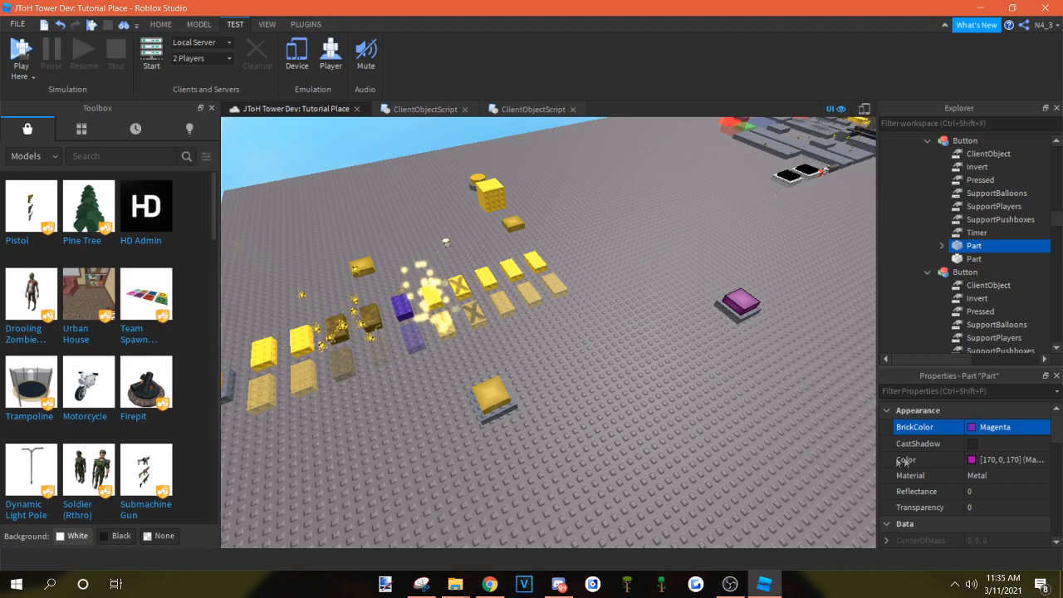
Copy the magenta button part's color 170, 0, 170 and set it as the value of the Workspace's ColorOverride
left_click(992, 462)
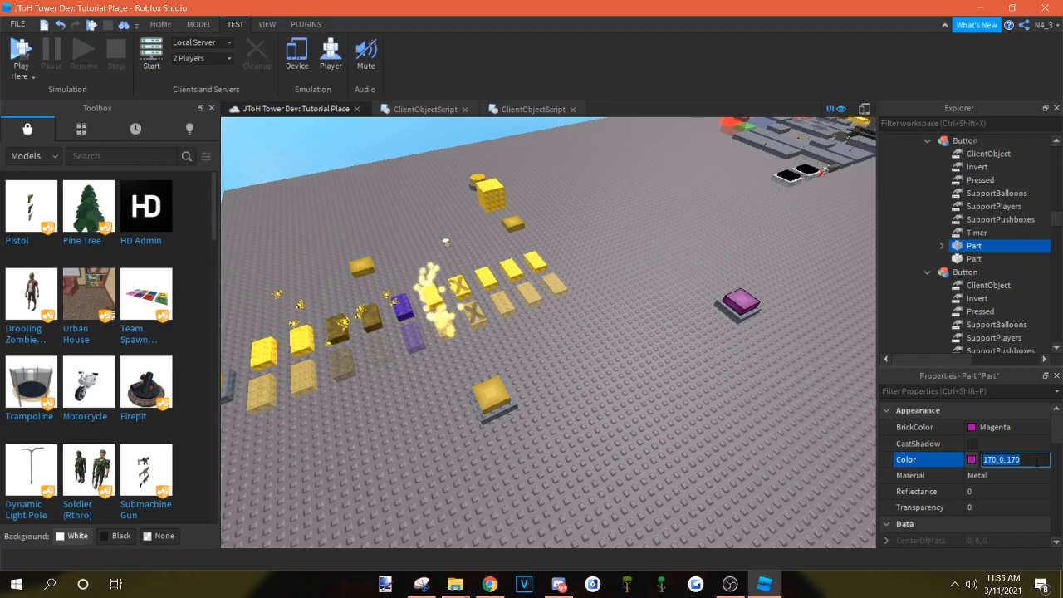
left_click(792, 431)
right_click_drag(705, 381, 681, 374)
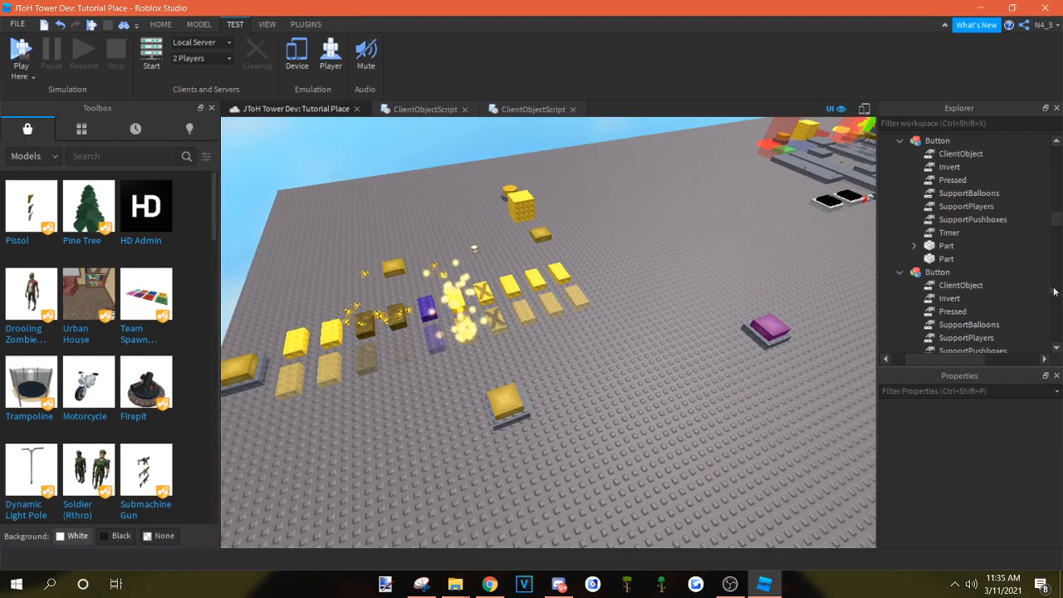
scroll(1033, 270, "down", 5)
scroll(998, 287, "down", 10)
left_click(930, 233)
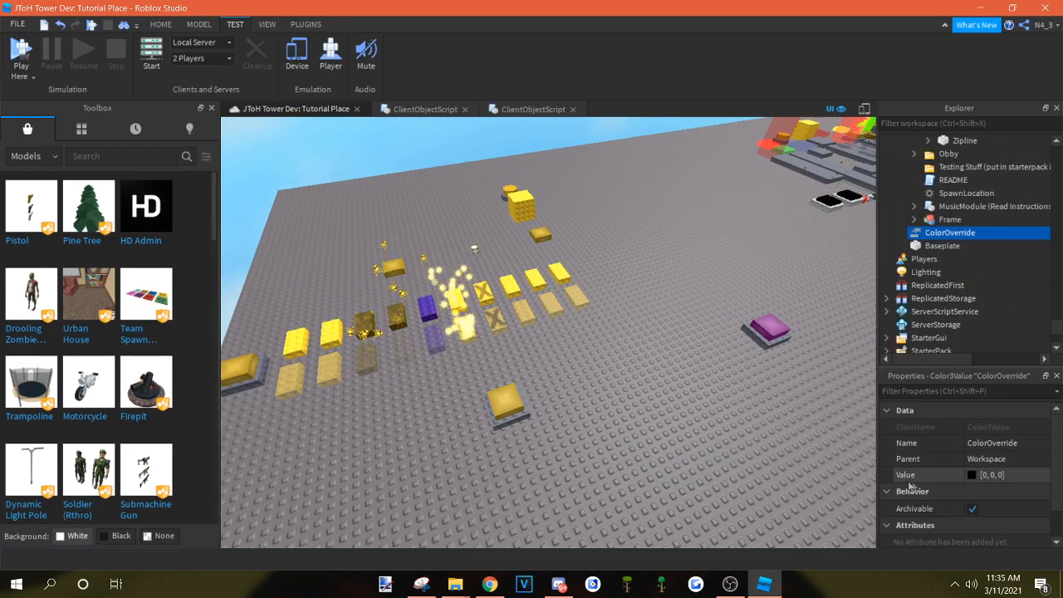
left_click(1005, 478)
type("[170, 0, 170]")
key("Return")
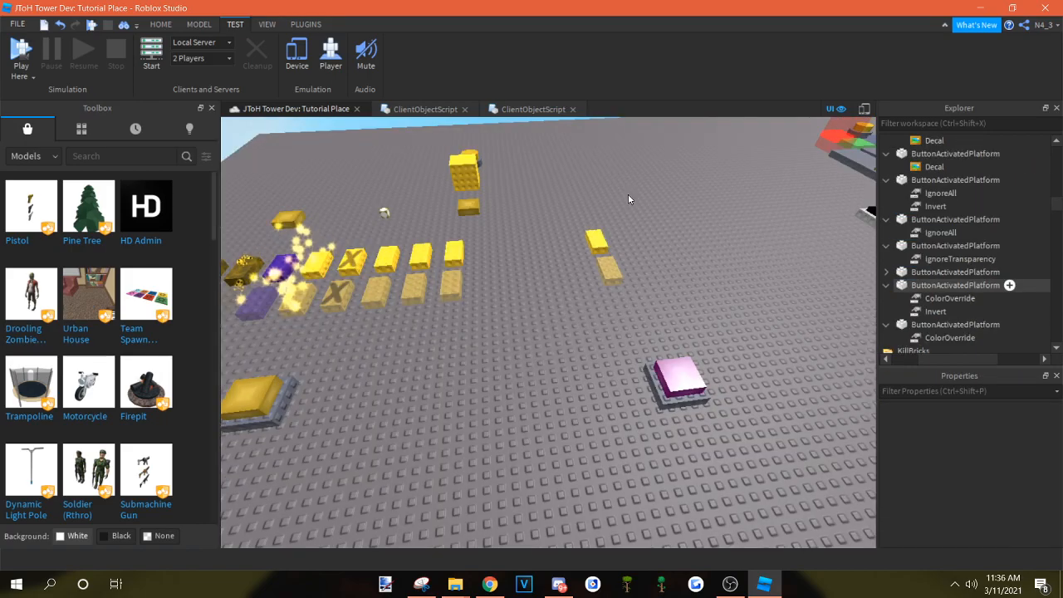
Select the separate pair of yellow platforms behind the magenta button and recolour both cyan
left_click_drag(625, 202, 565, 298)
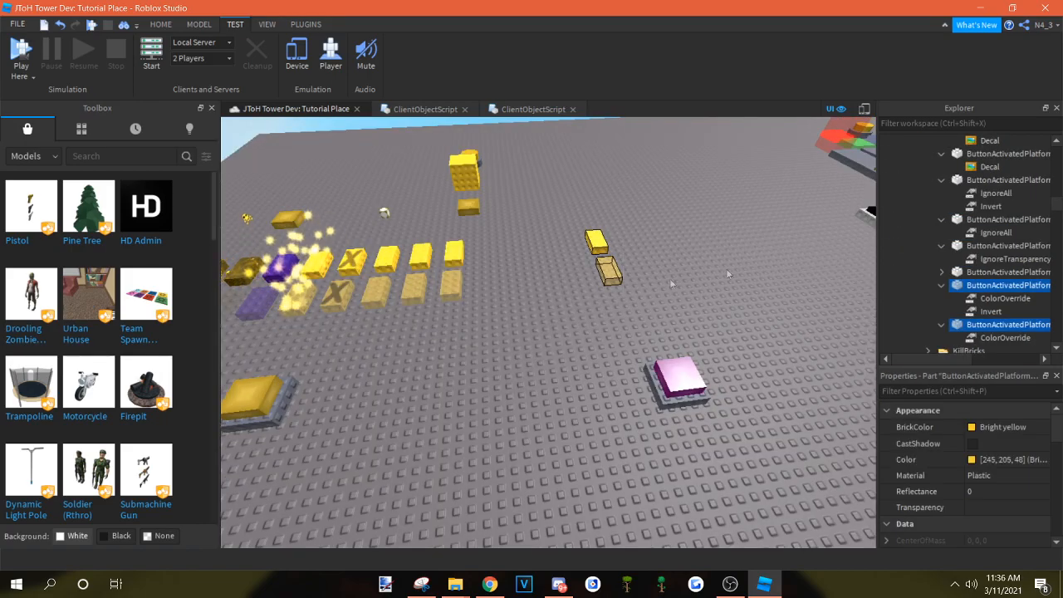
left_click(996, 427)
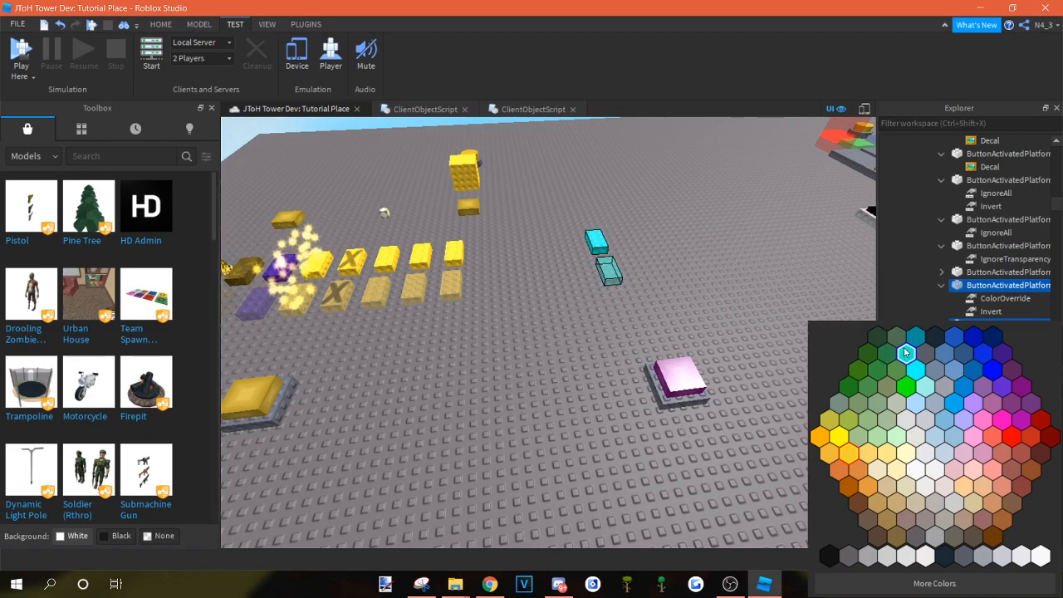
left_click(909, 354)
Duplicate the cyan platform pair, move the copies alongside it and recolour them light grey
left_click(194, 25)
right_click_drag(647, 343, 647, 308)
key("ctrl+d")
left_click_drag(647, 306, 652, 342)
left_click(1010, 429)
left_click(946, 384)
Duplicate the light grey platform pair, move the copies further along the row and recolour them Rust
key("ctrl+d")
left_click_drag(707, 306, 750, 308)
left_click(1028, 428)
left_click(1005, 448)
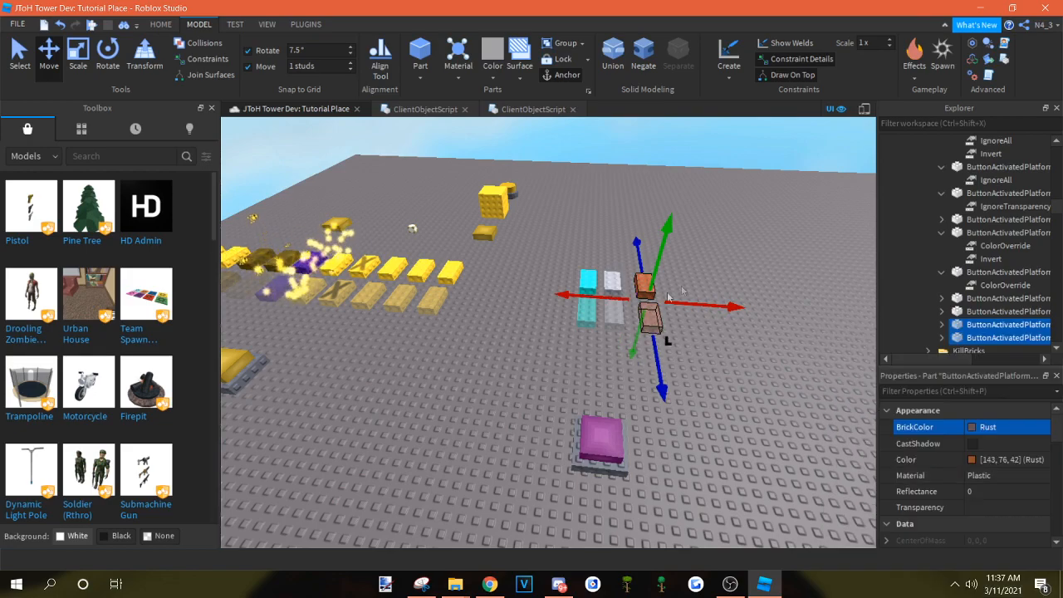
Duplicate the Rust platform pair, place the copies beside it and recolour them Mulberry
left_click(702, 279)
left_click_drag(640, 331, 636, 336)
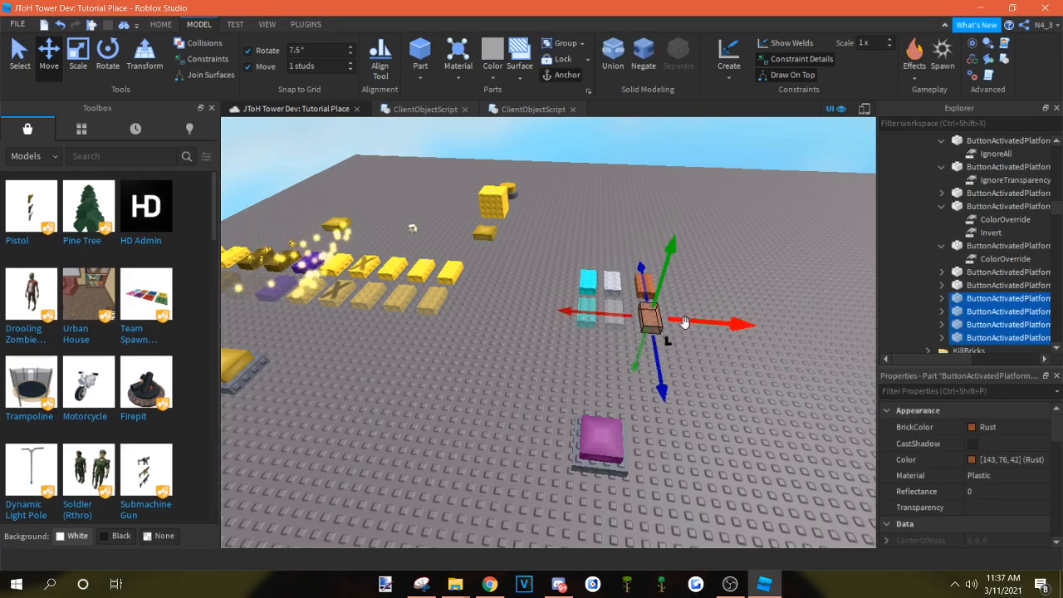
left_click(676, 291)
scroll(677, 288, "up", 4)
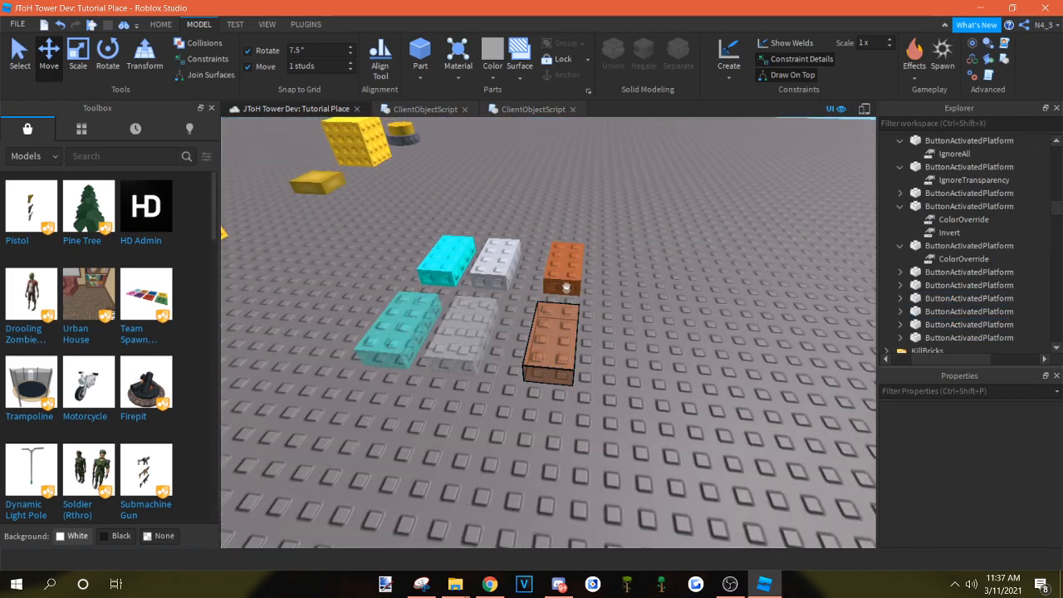
left_click(566, 291)
key("ctrl+d")
left_click_drag(662, 307, 716, 307)
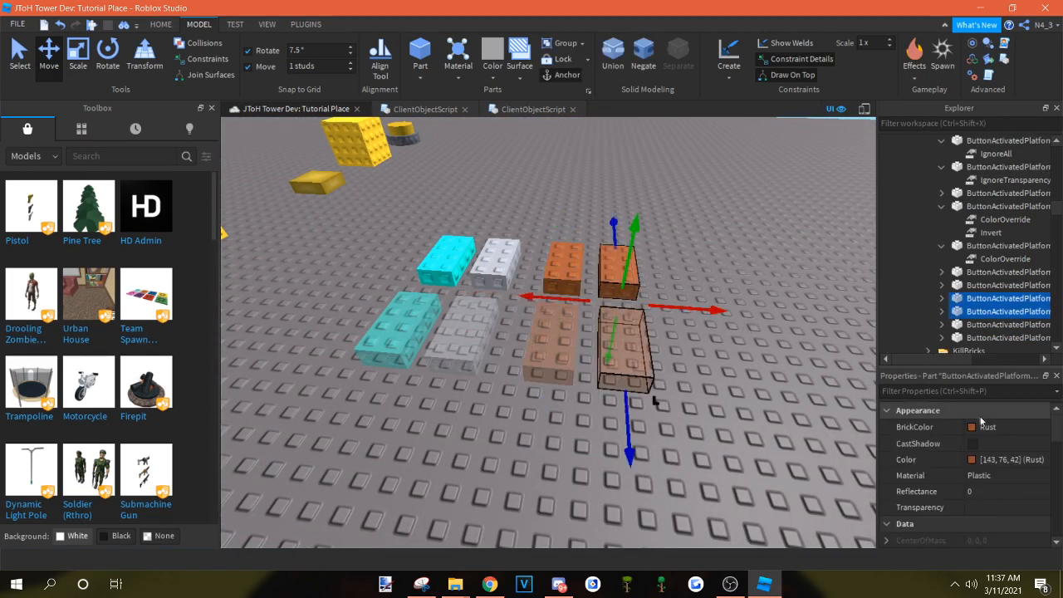
left_click(979, 423)
left_click(904, 381)
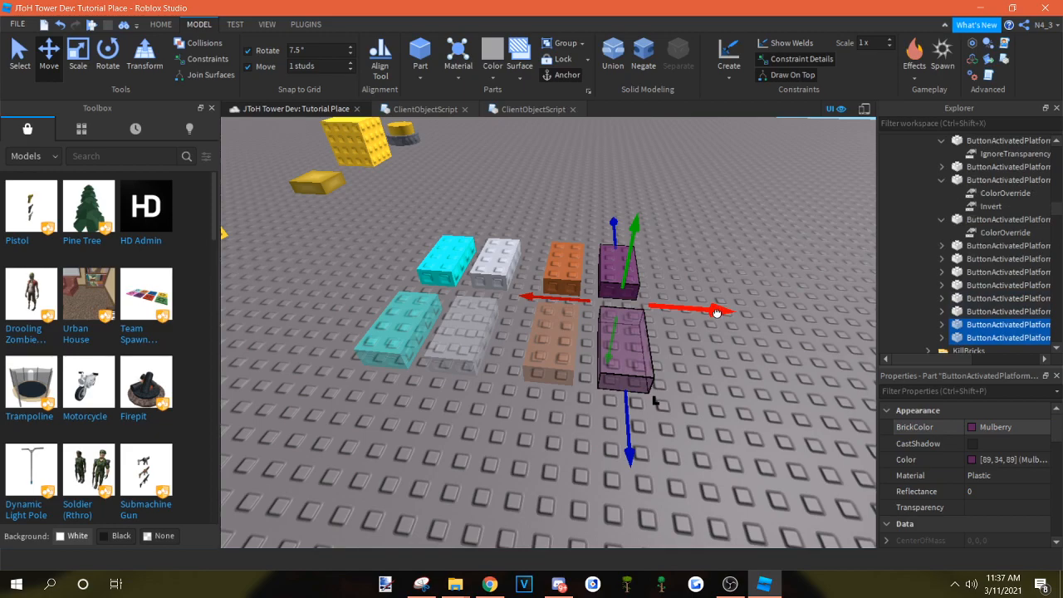
Duplicate the Mulberry platform pair, place the copies further along the row with a gap and recolour them orange
left_click_drag(717, 312, 769, 324)
scroll(739, 316, "down", 2)
left_click(1020, 426)
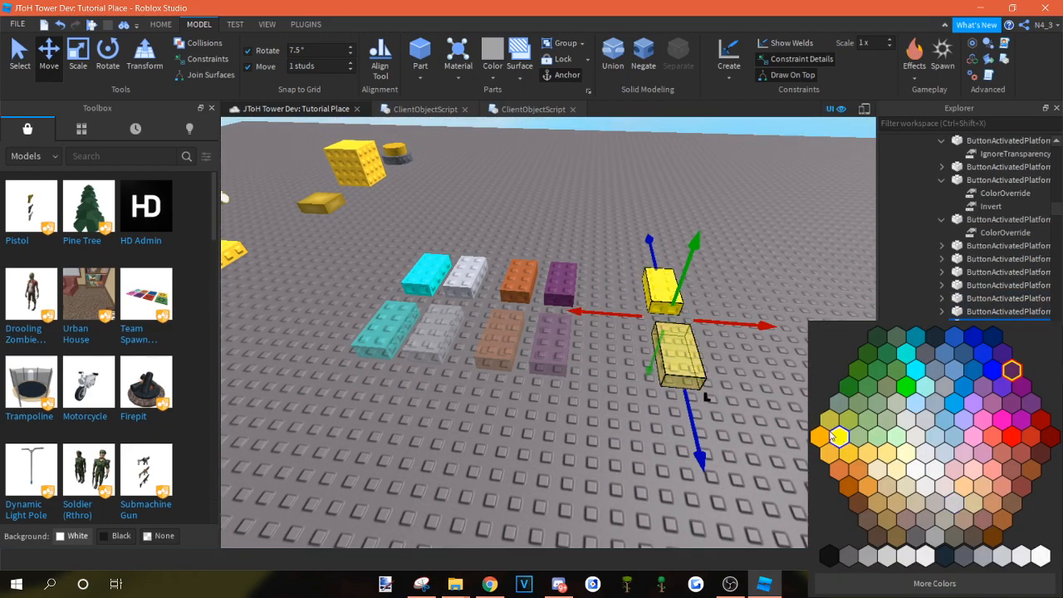
left_click(837, 468)
left_click(734, 387)
scroll(735, 387, "down", 5)
right_click_drag(734, 387, 814, 370)
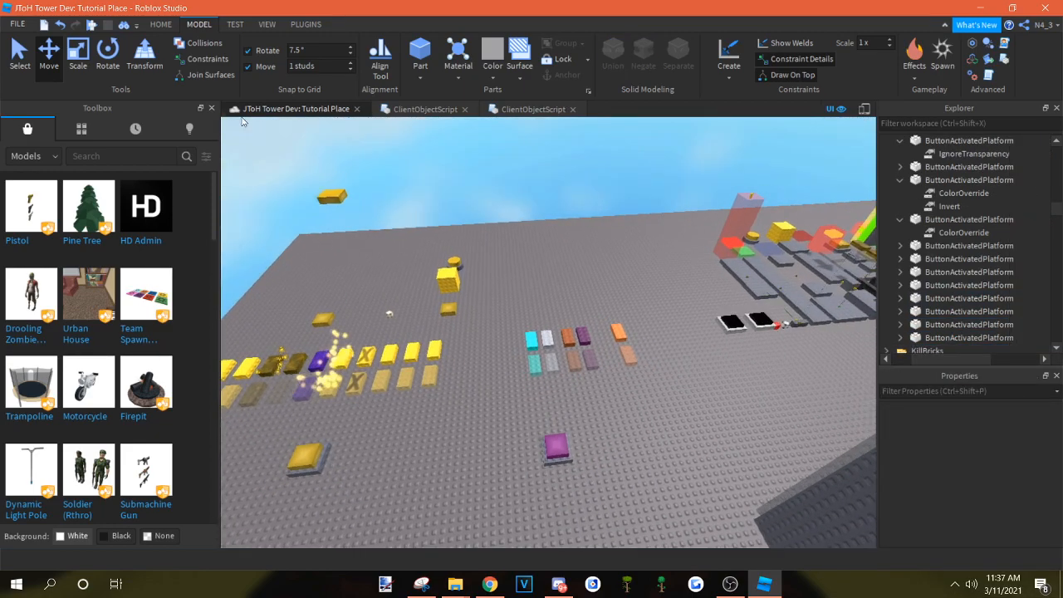
Start a play test near the magenta button and walk the character onto it to activate the coloured platforms
key("w")
left_click(235, 24)
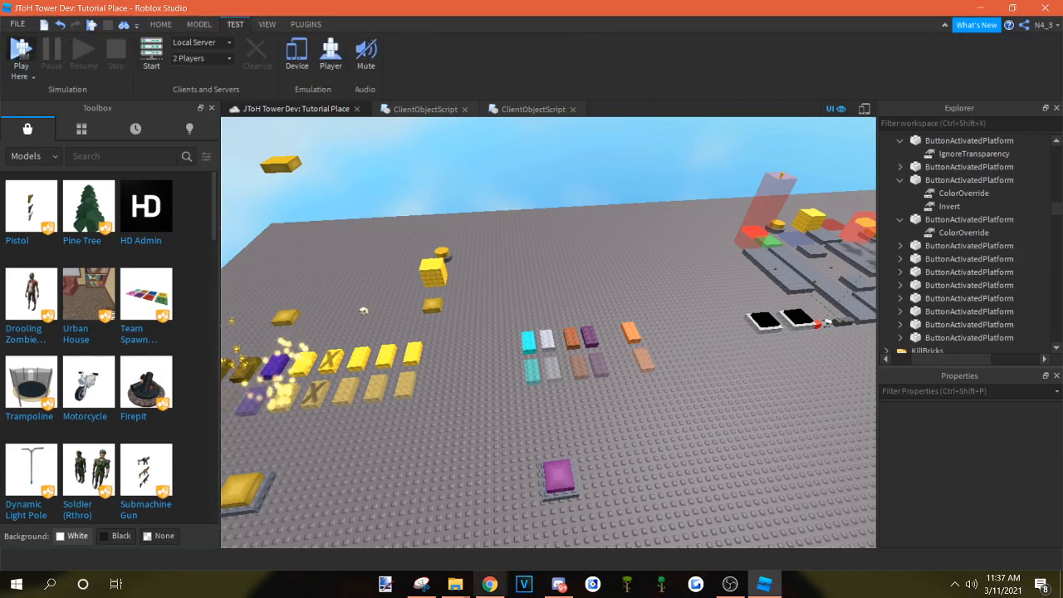
left_click(20, 54)
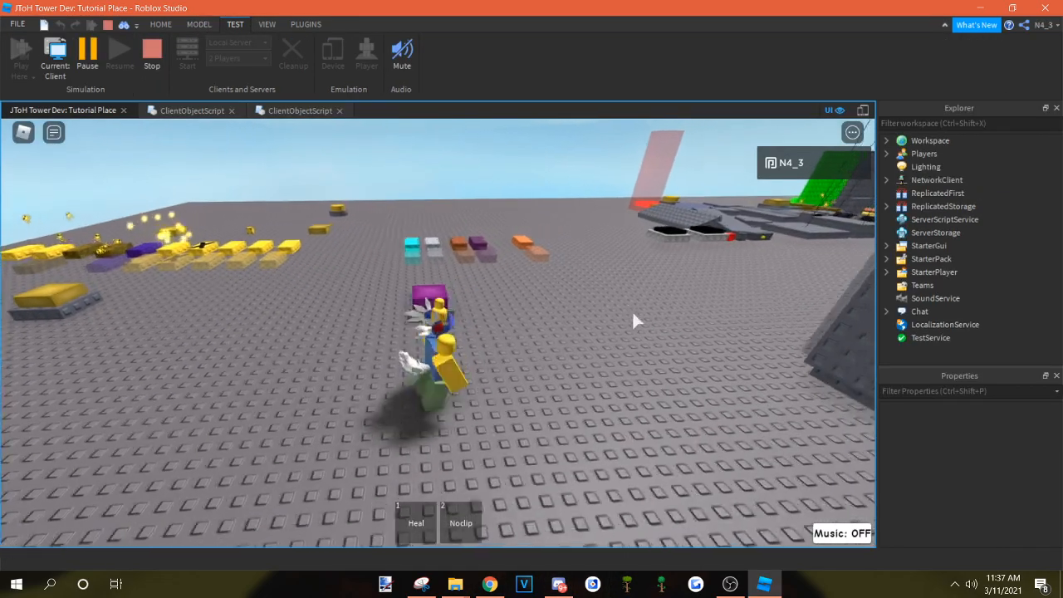
key("w")
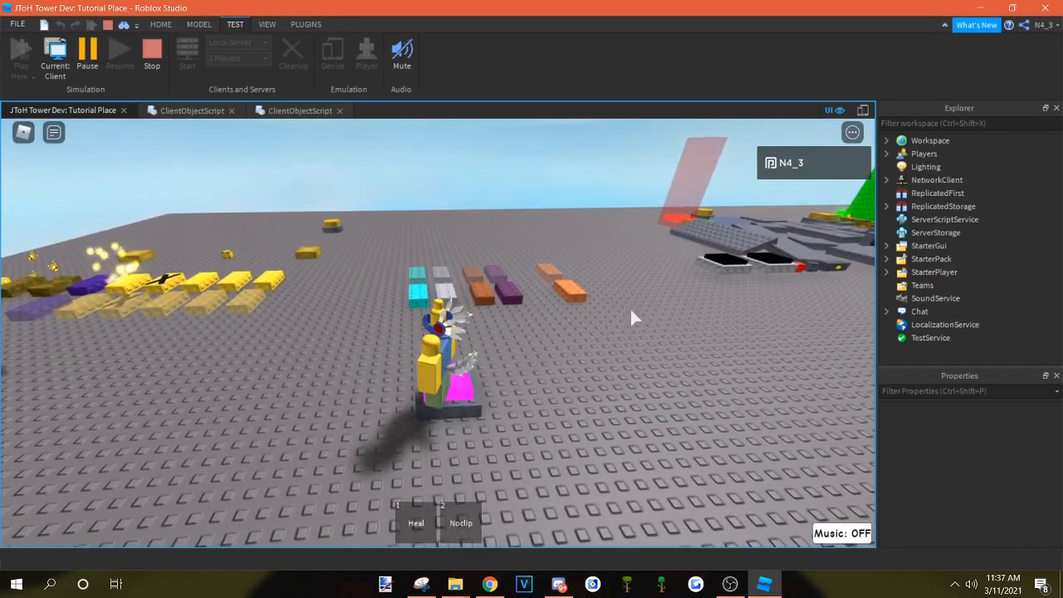
key("w")
Walk around the differently coloured platforms to examine their activated state and stop the play test
key("d")
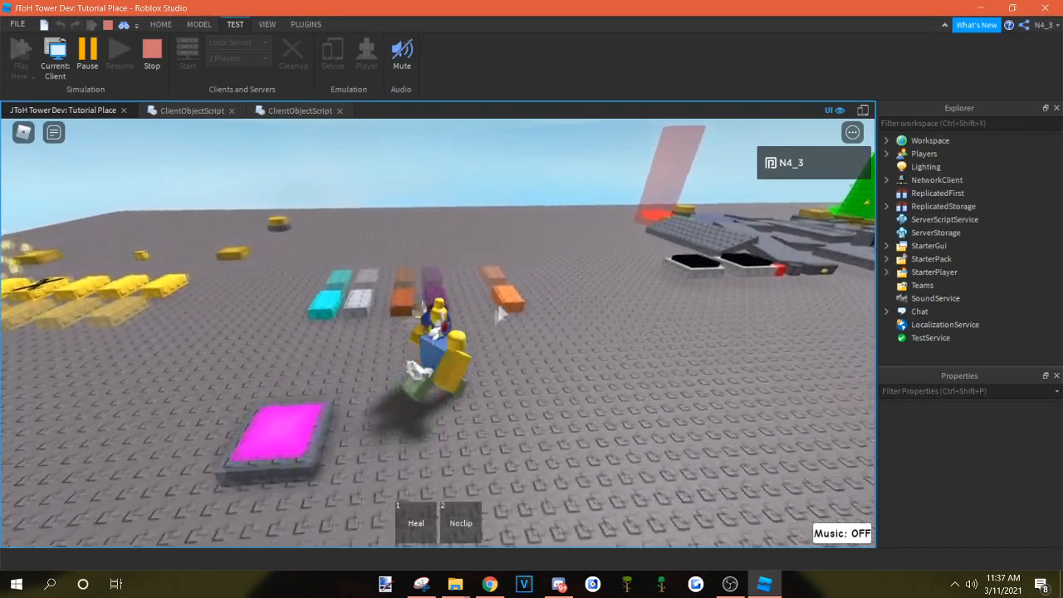
key("w")
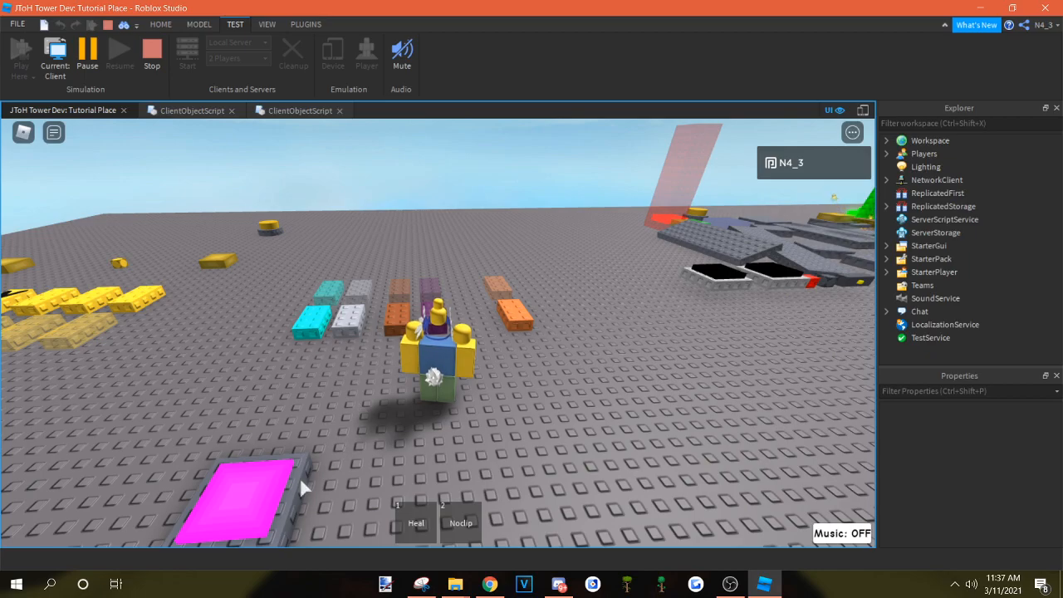
right_click_drag(300, 476, 292, 462)
key("a")
key("d")
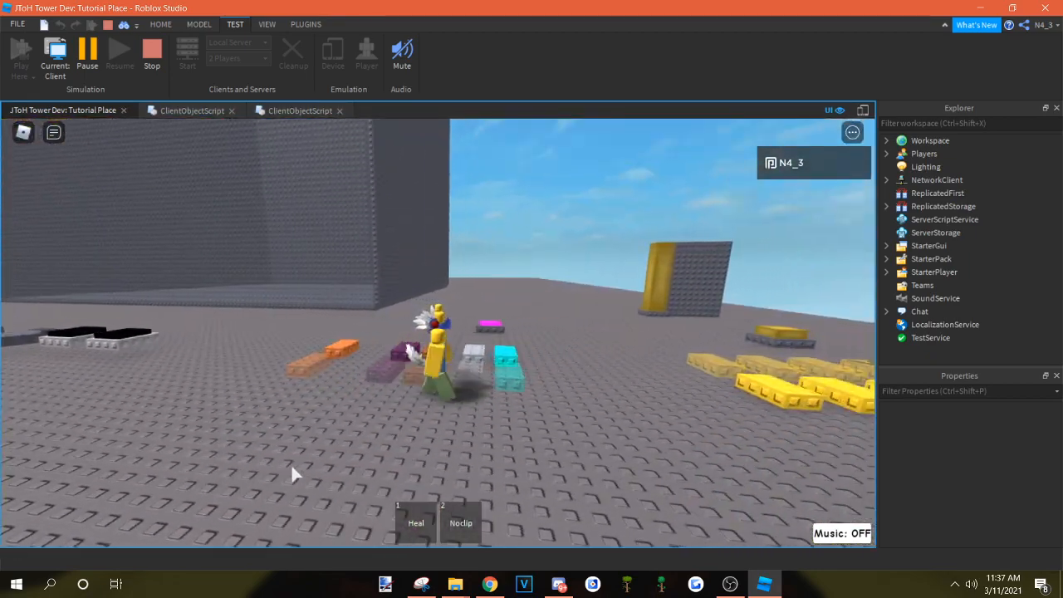
left_click(145, 72)
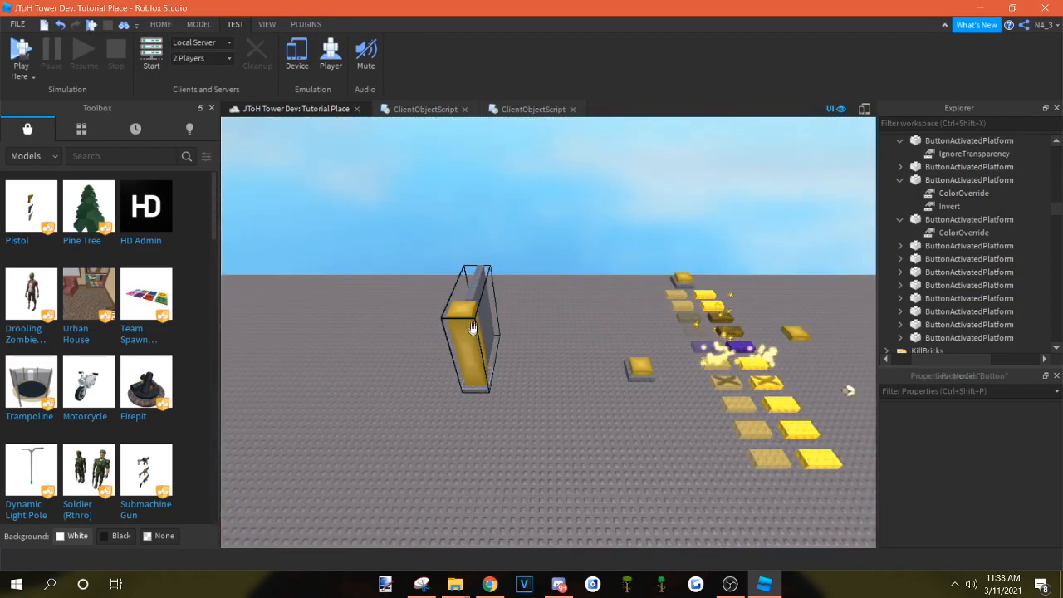
Duplicate the tall yellow wall button and place the copy on the baseplate in front of the original
left_click(467, 356)
key("ctrl+d")
scroll(474, 451, "down", 3)
left_click_drag(470, 351, 480, 521)
right_click_drag(480, 522, 553, 454)
key("a")
Open the duplicated wall button's ClientObjectScript, replace the time argument in TweenInfo.new with 15, and return to the place view
left_click(626, 439, "alt")
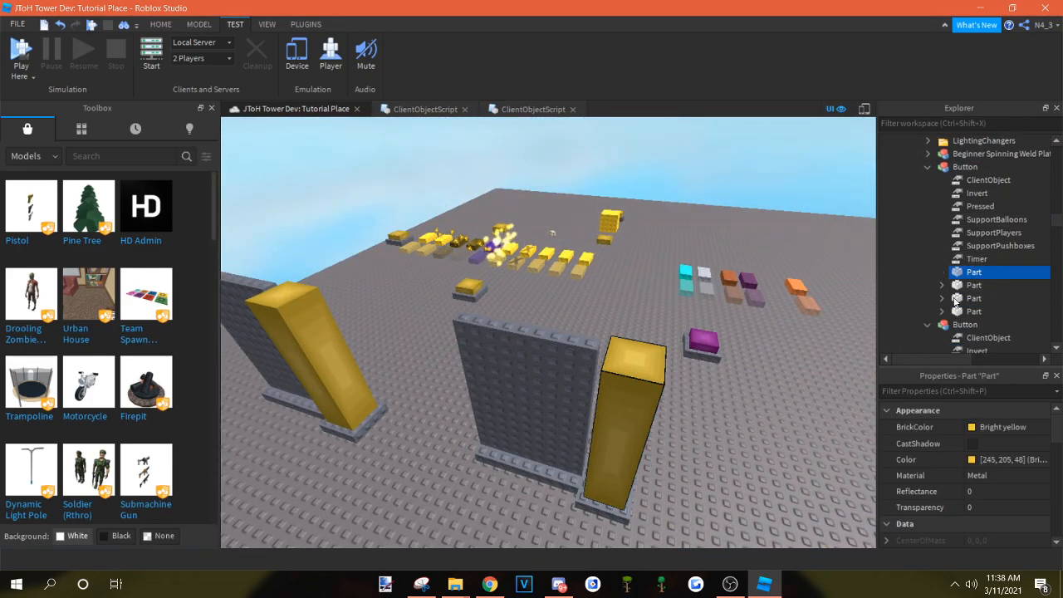
double_click(954, 286)
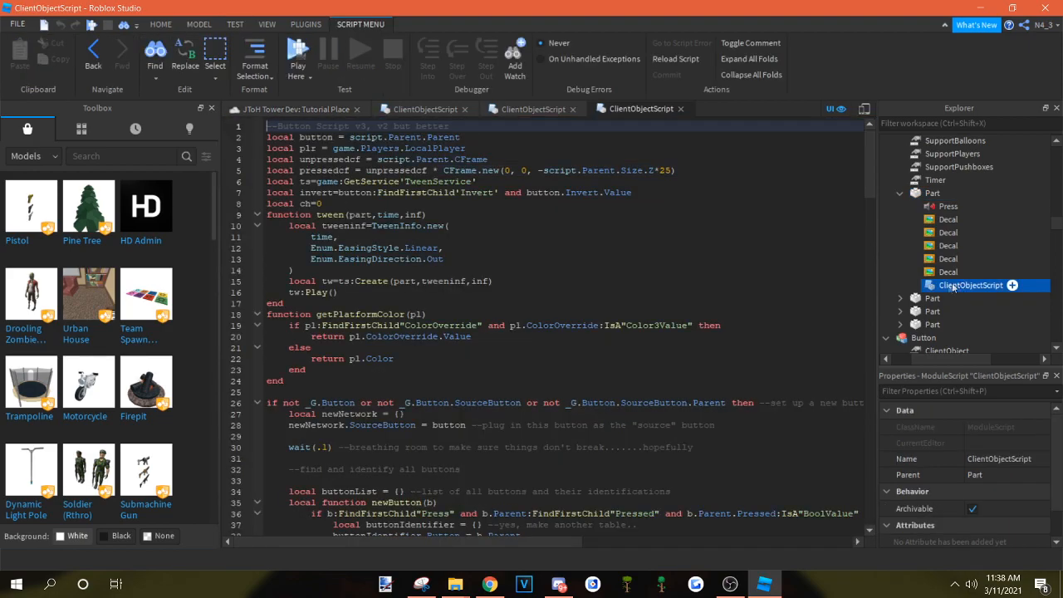
left_click(267, 214)
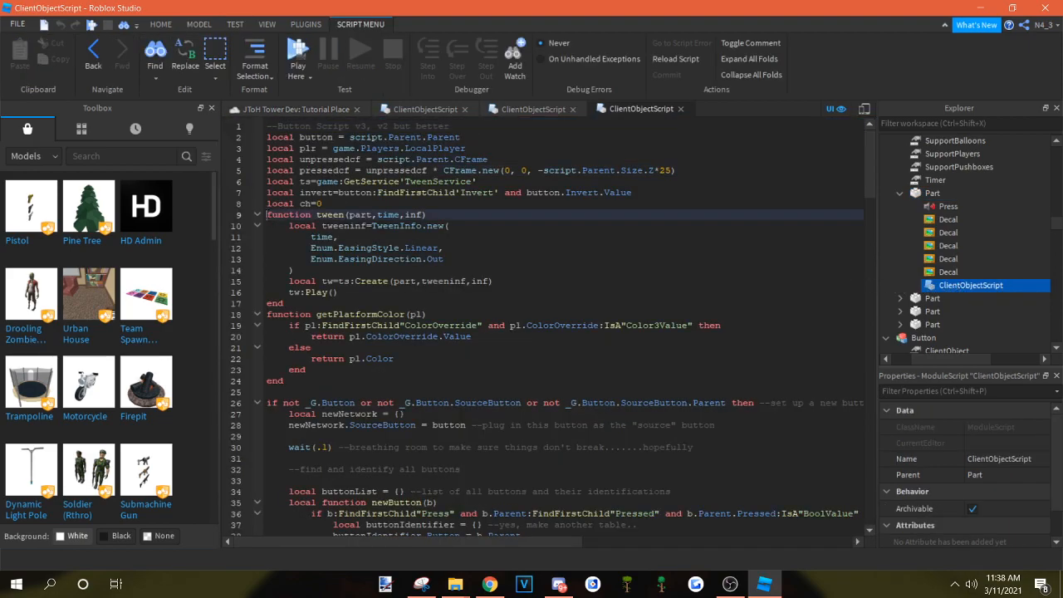
left_click(289, 303)
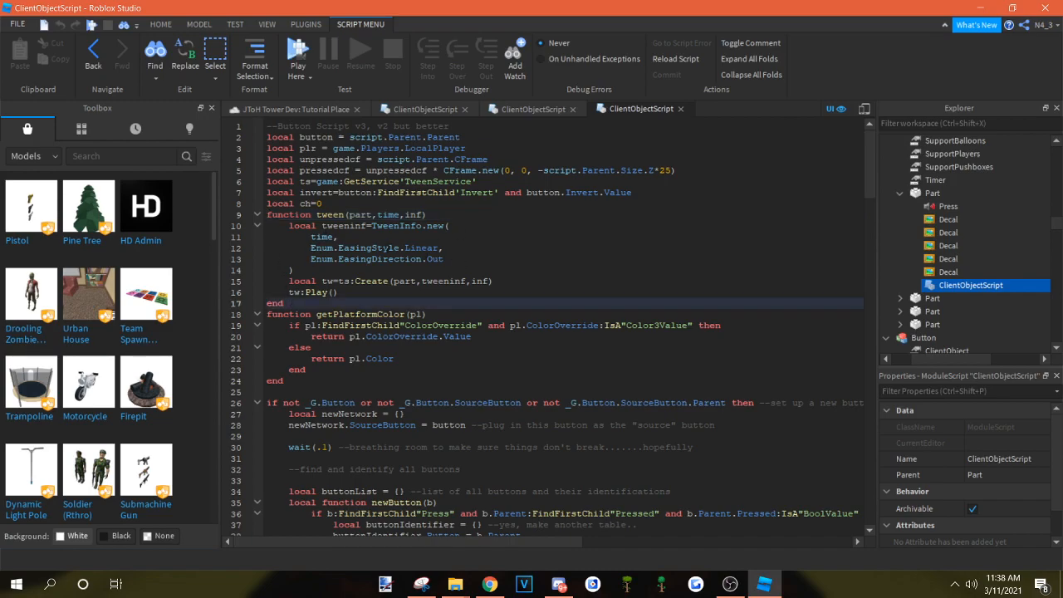
double_click(322, 237)
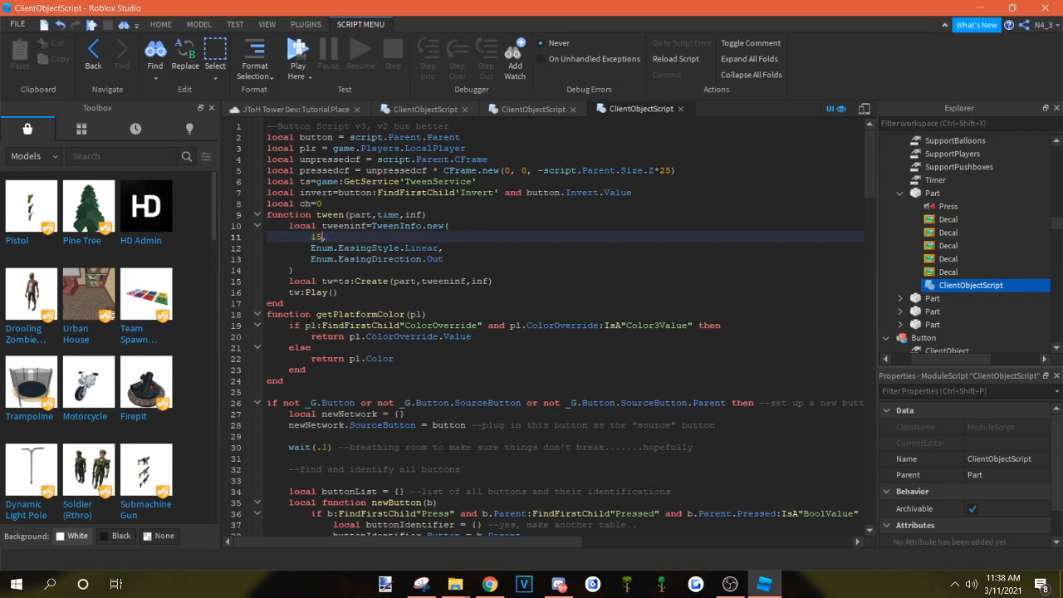
left_click(294, 109)
key("a")
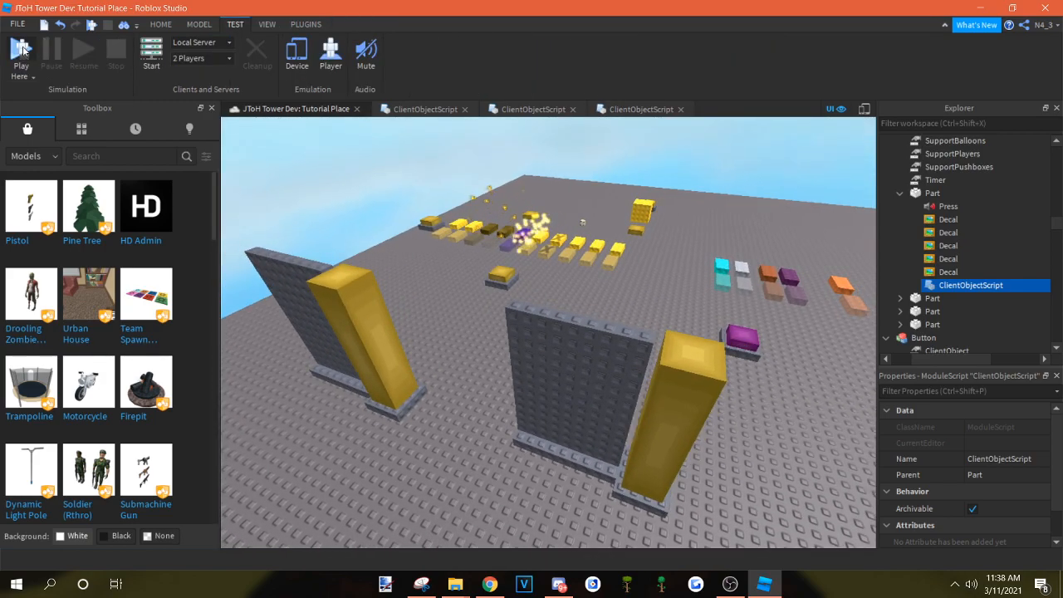
Start a play test, walk the character into the duplicated wall button, and examine its slowed press animation from a distance
left_click(20, 52)
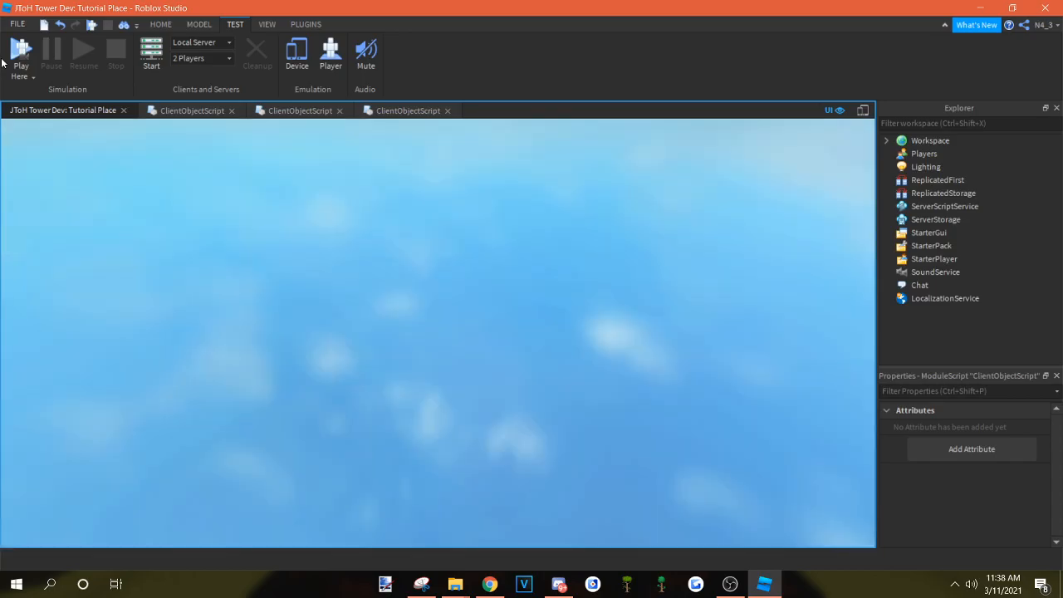
key("w")
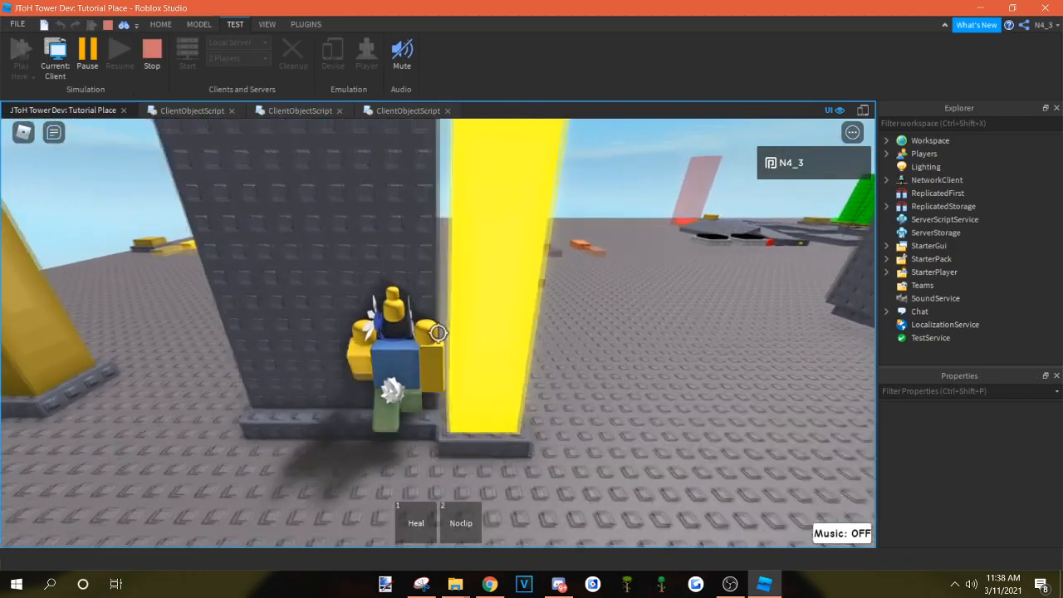
scroll(440, 336, "down", 10)
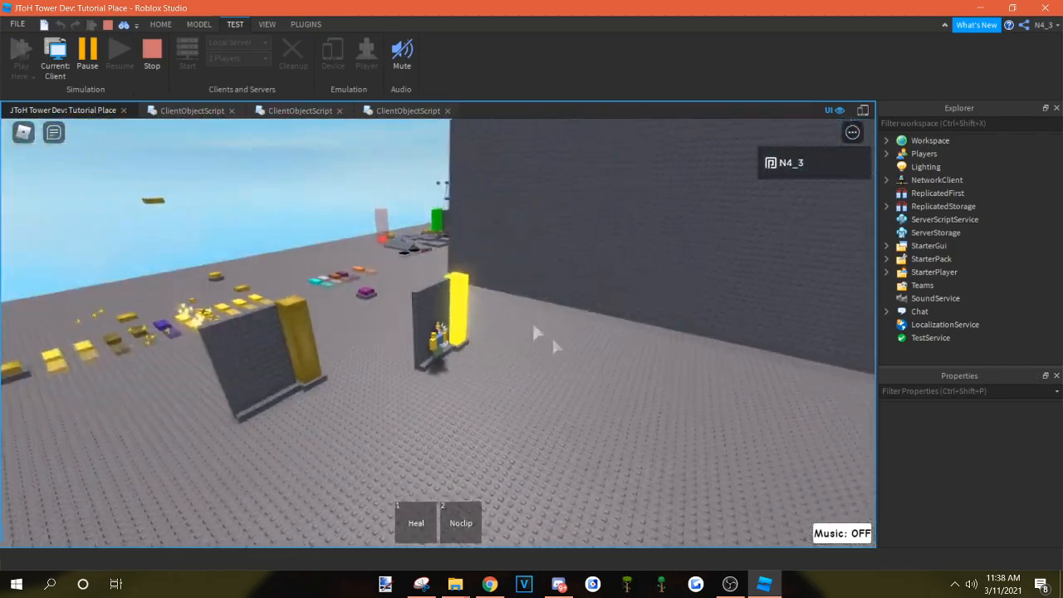
right_click_drag(432, 292, 493, 339)
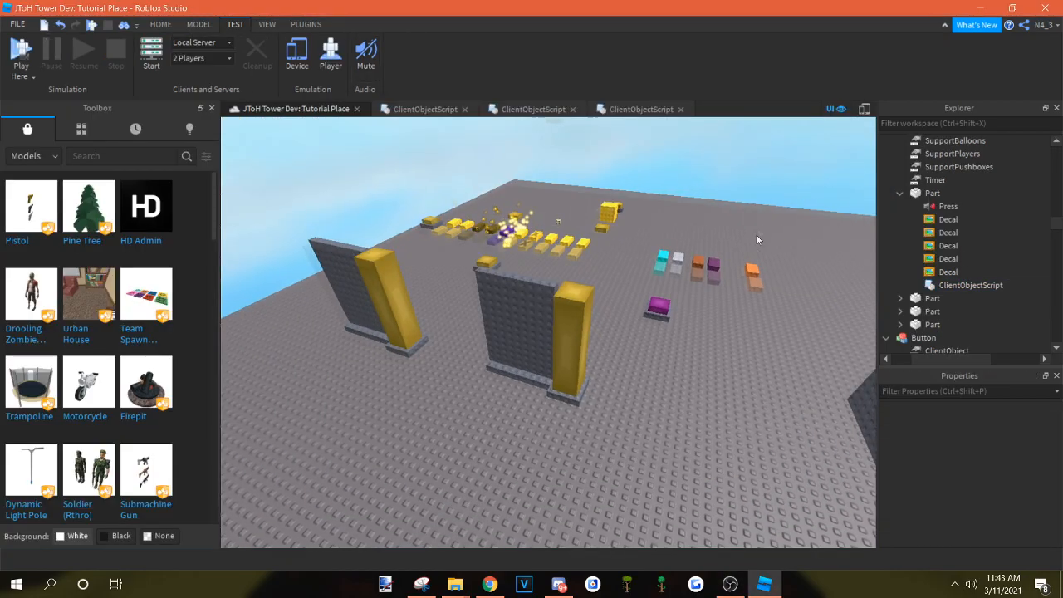
Set the Timer value of the yellow floor button nearest the row of yellow platforms to 5 and deselect it
scroll(756, 235, "up", 5)
right_click_drag(612, 327, 582, 307)
scroll(582, 307, "up", 4)
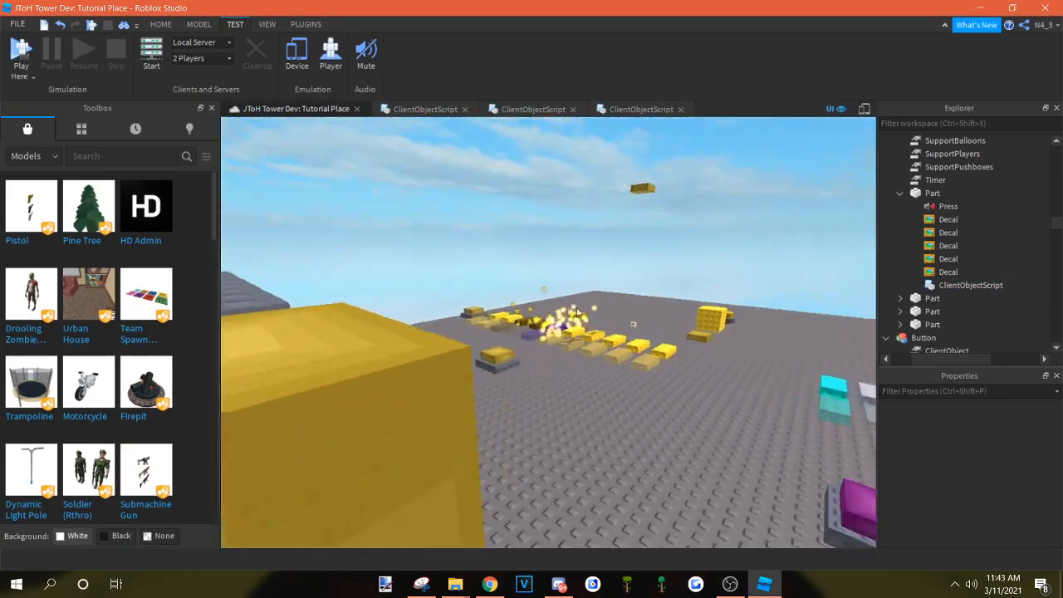
left_click(547, 420)
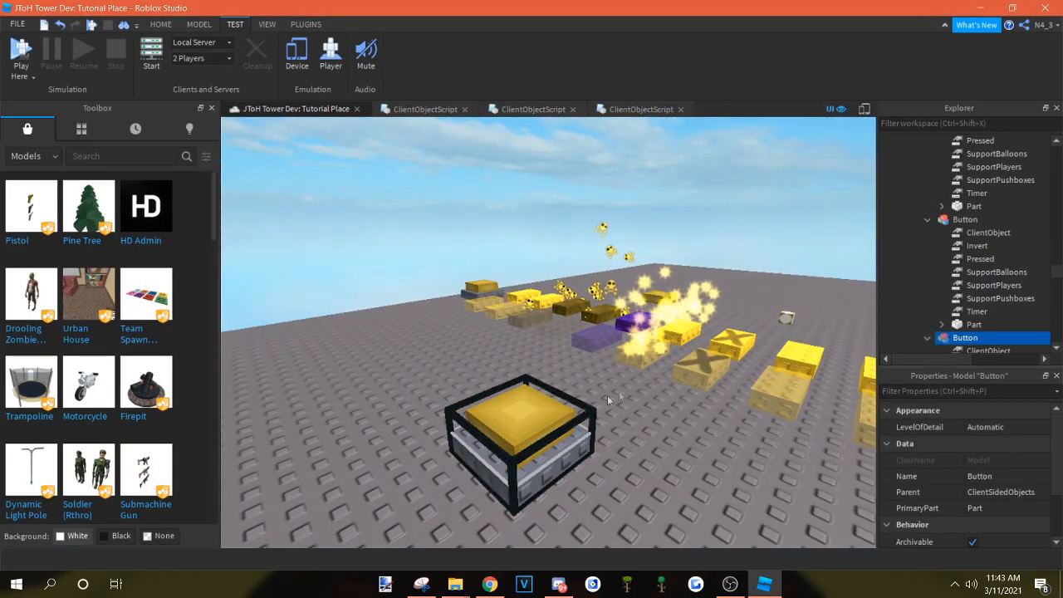
scroll(970, 266, "down", 3)
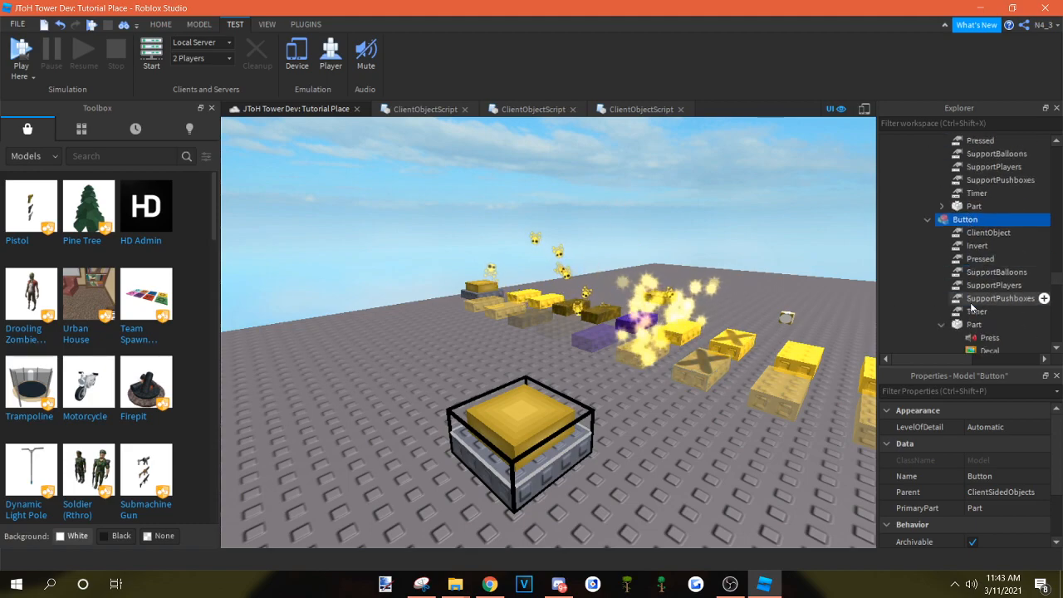
left_click(976, 312)
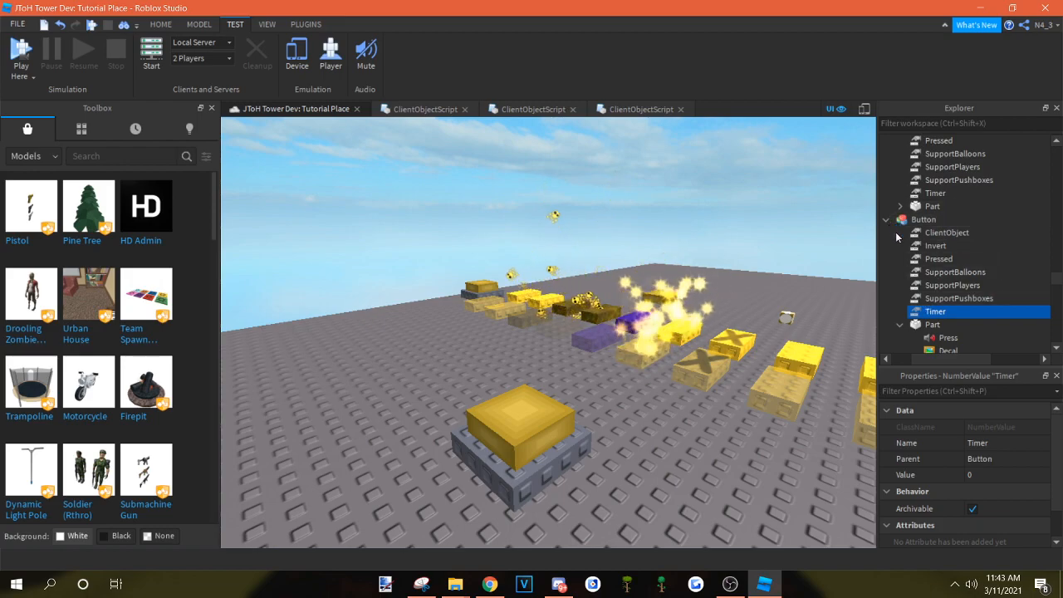
left_click(1001, 474)
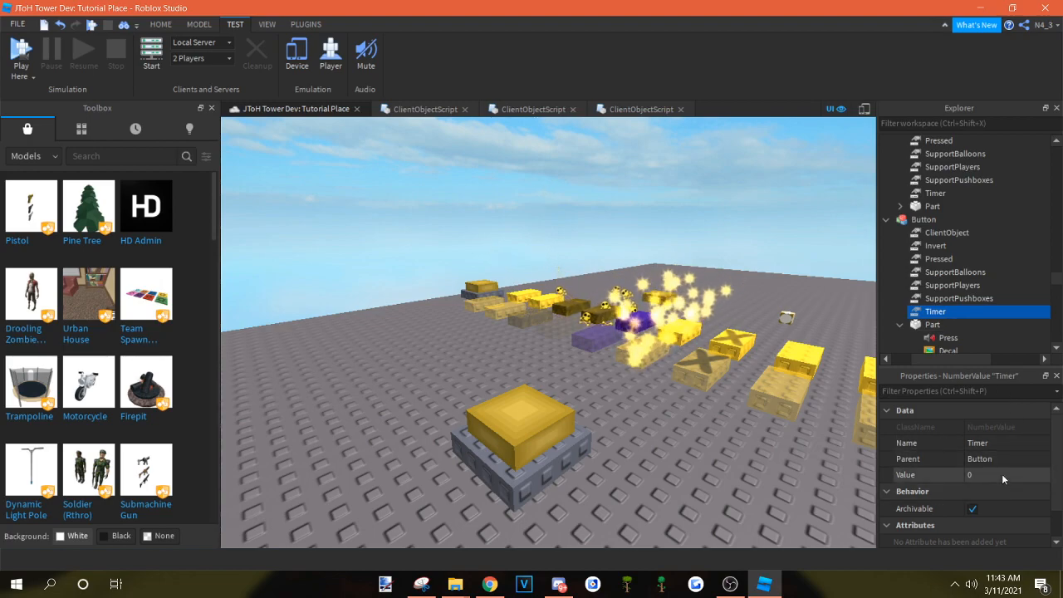
type("5")
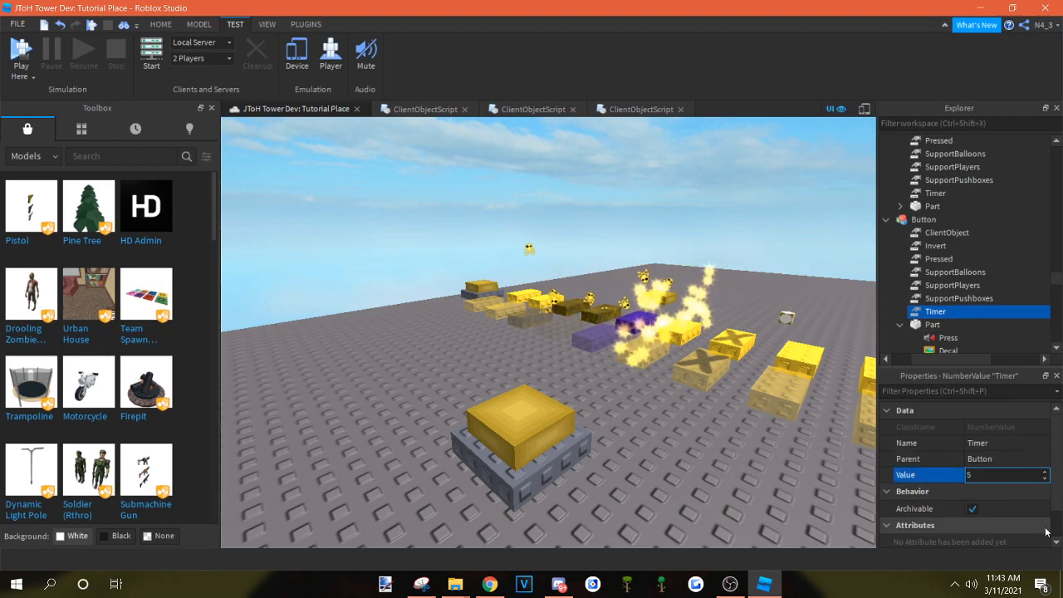
key("Return")
left_click(776, 485)
Play-test the timed yellow floor button by walking the character onto it, watch its countdown and the platforms, and stop the test
left_click(21, 50)
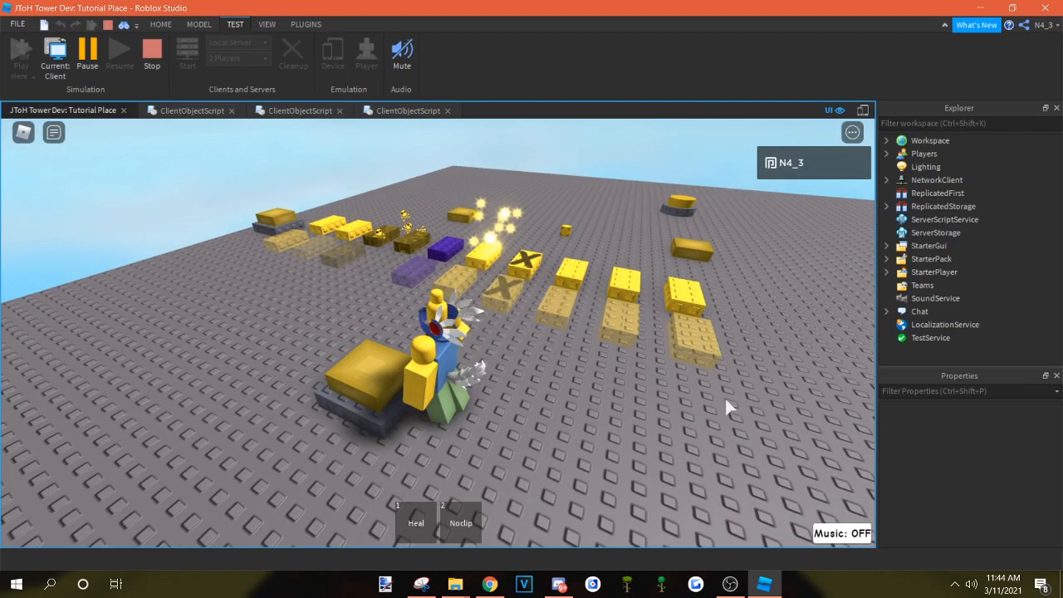
scroll(724, 396, "down", 3)
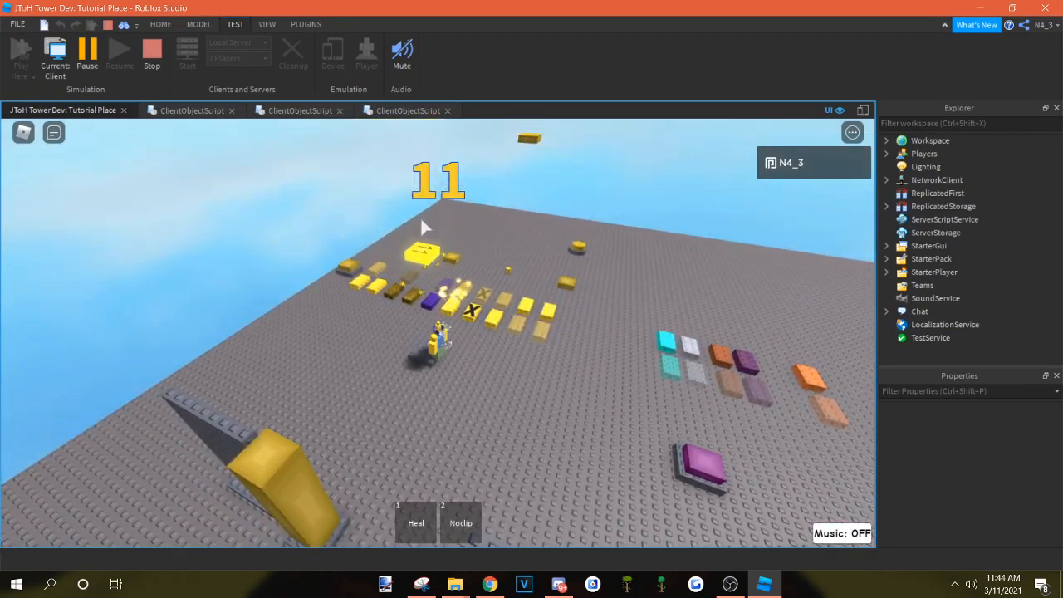
key("d")
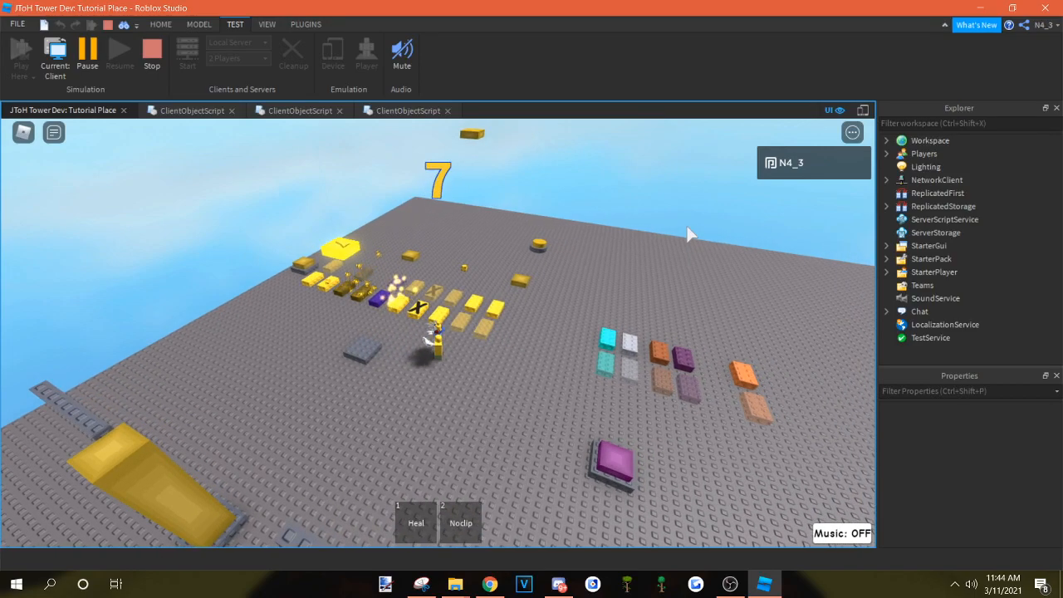
scroll(688, 234, "up", 3)
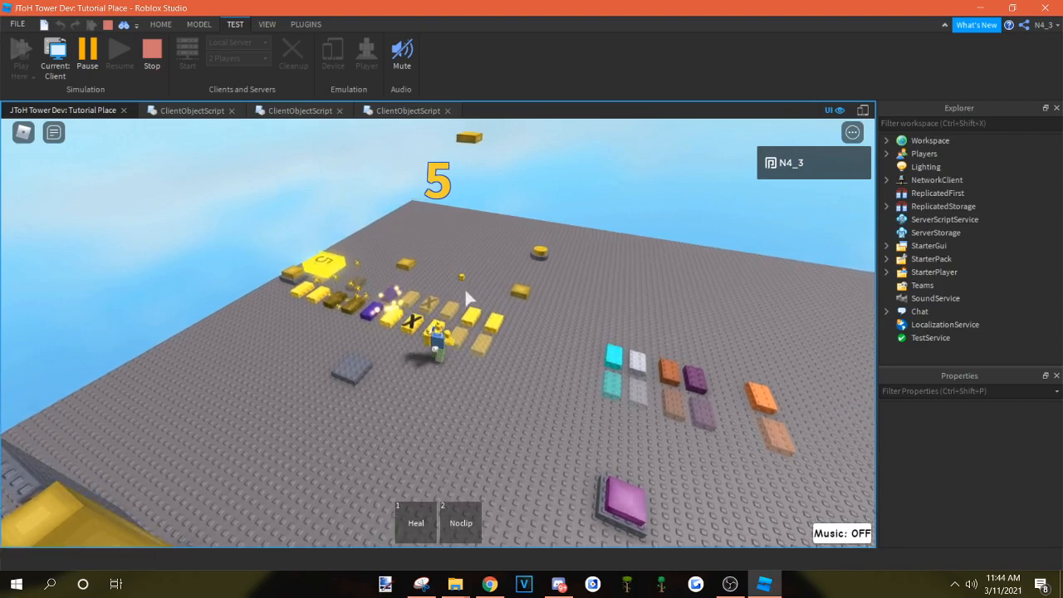
key("Left")
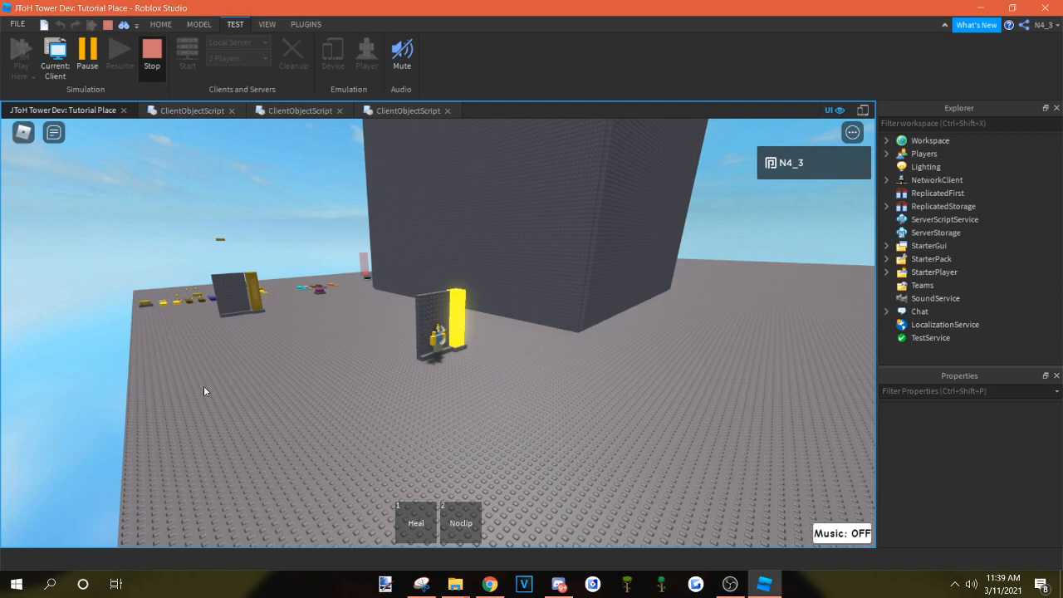
key("shift+F5")
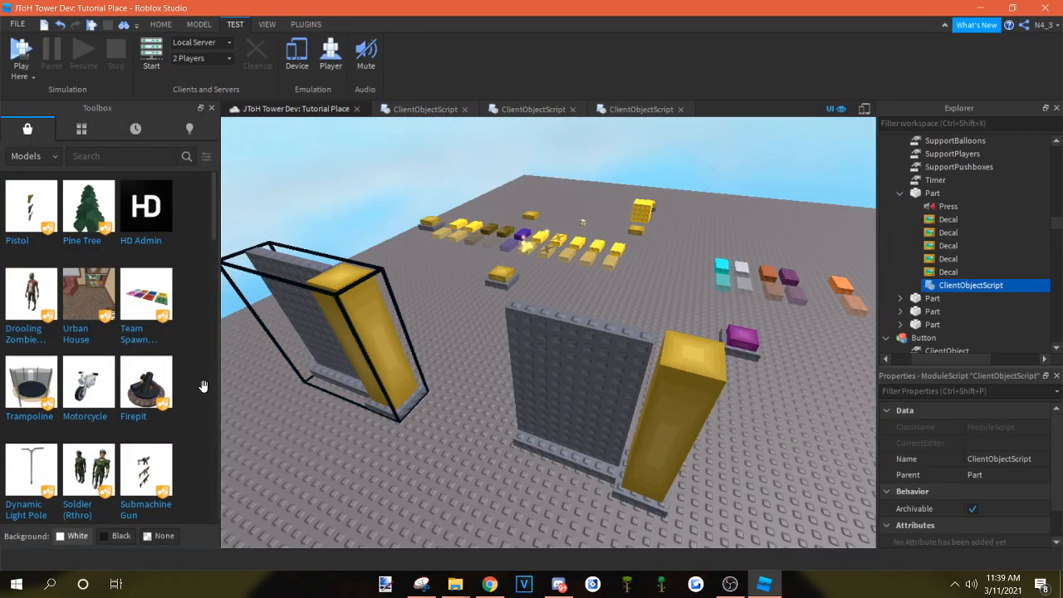
scroll(433, 218, "down", 3)
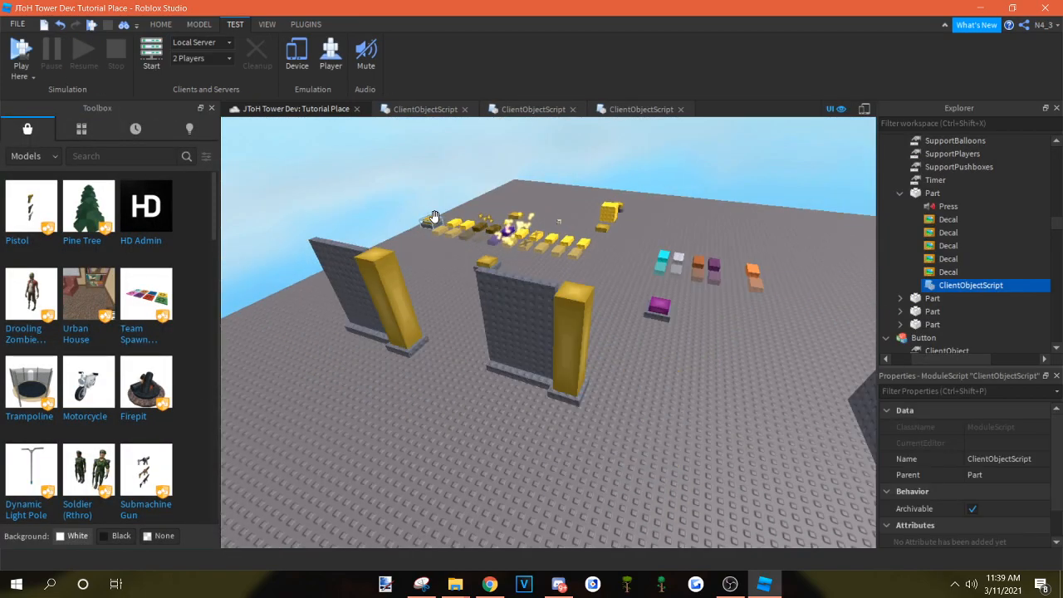